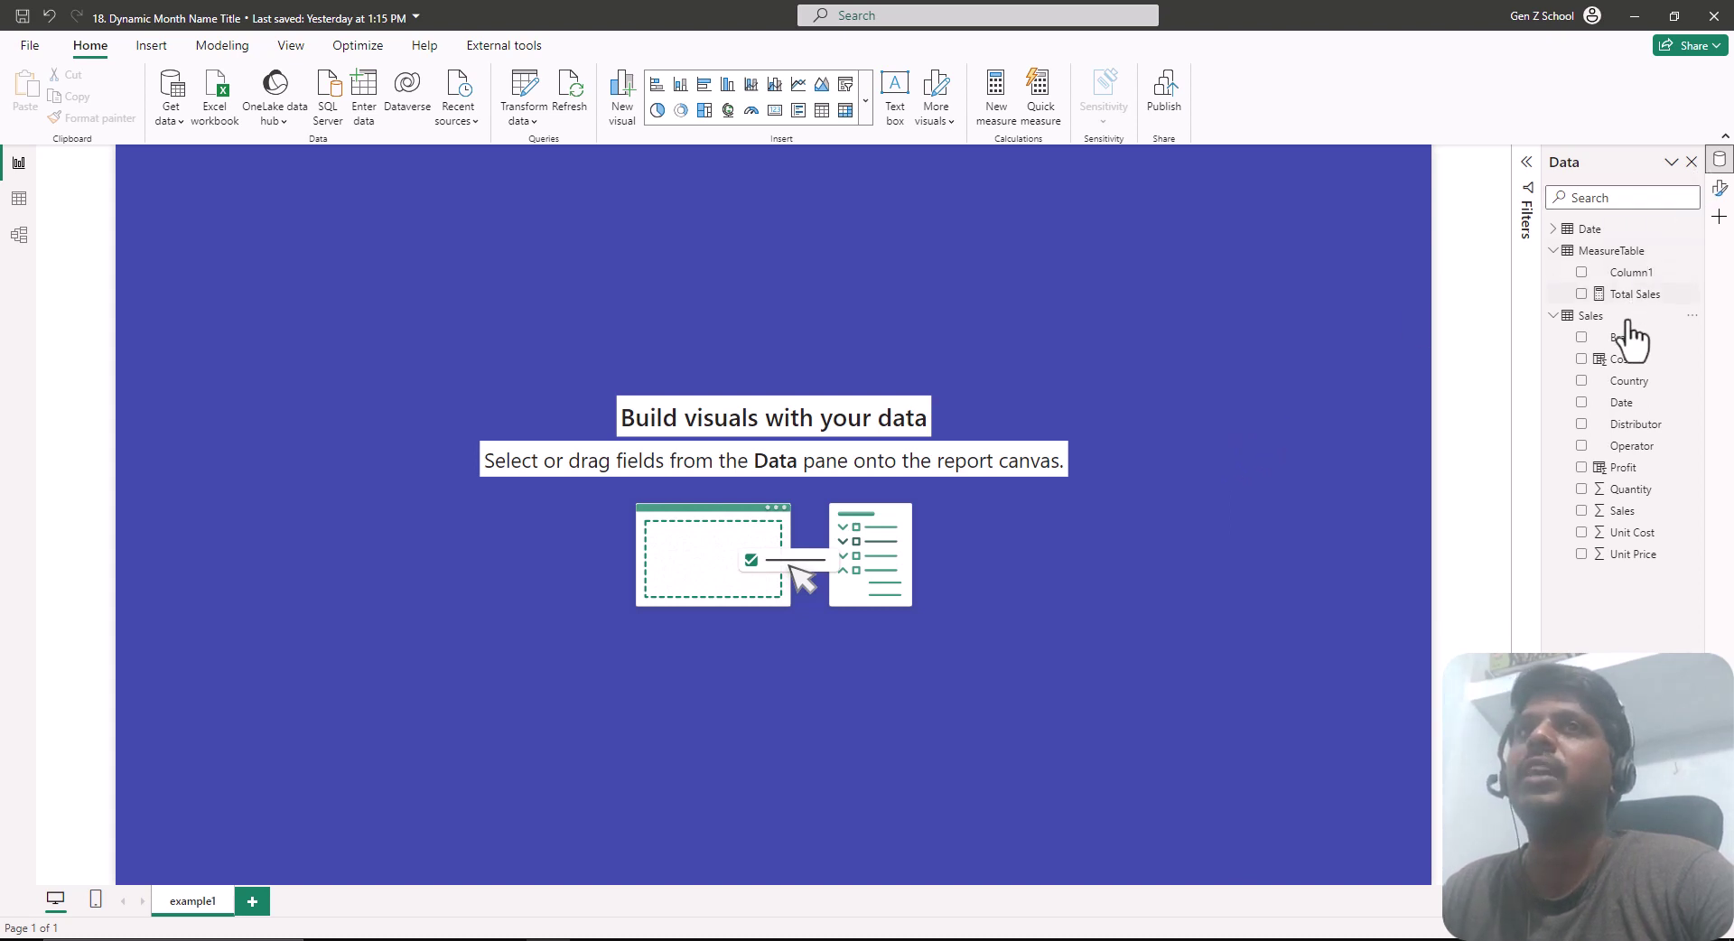
# - Insert a clustered column chart, move it down the page and enlarge it across the canvas
pyautogui.click(729, 87)
pyautogui.moveTo(344, 286); pyautogui.dragTo(503, 366)
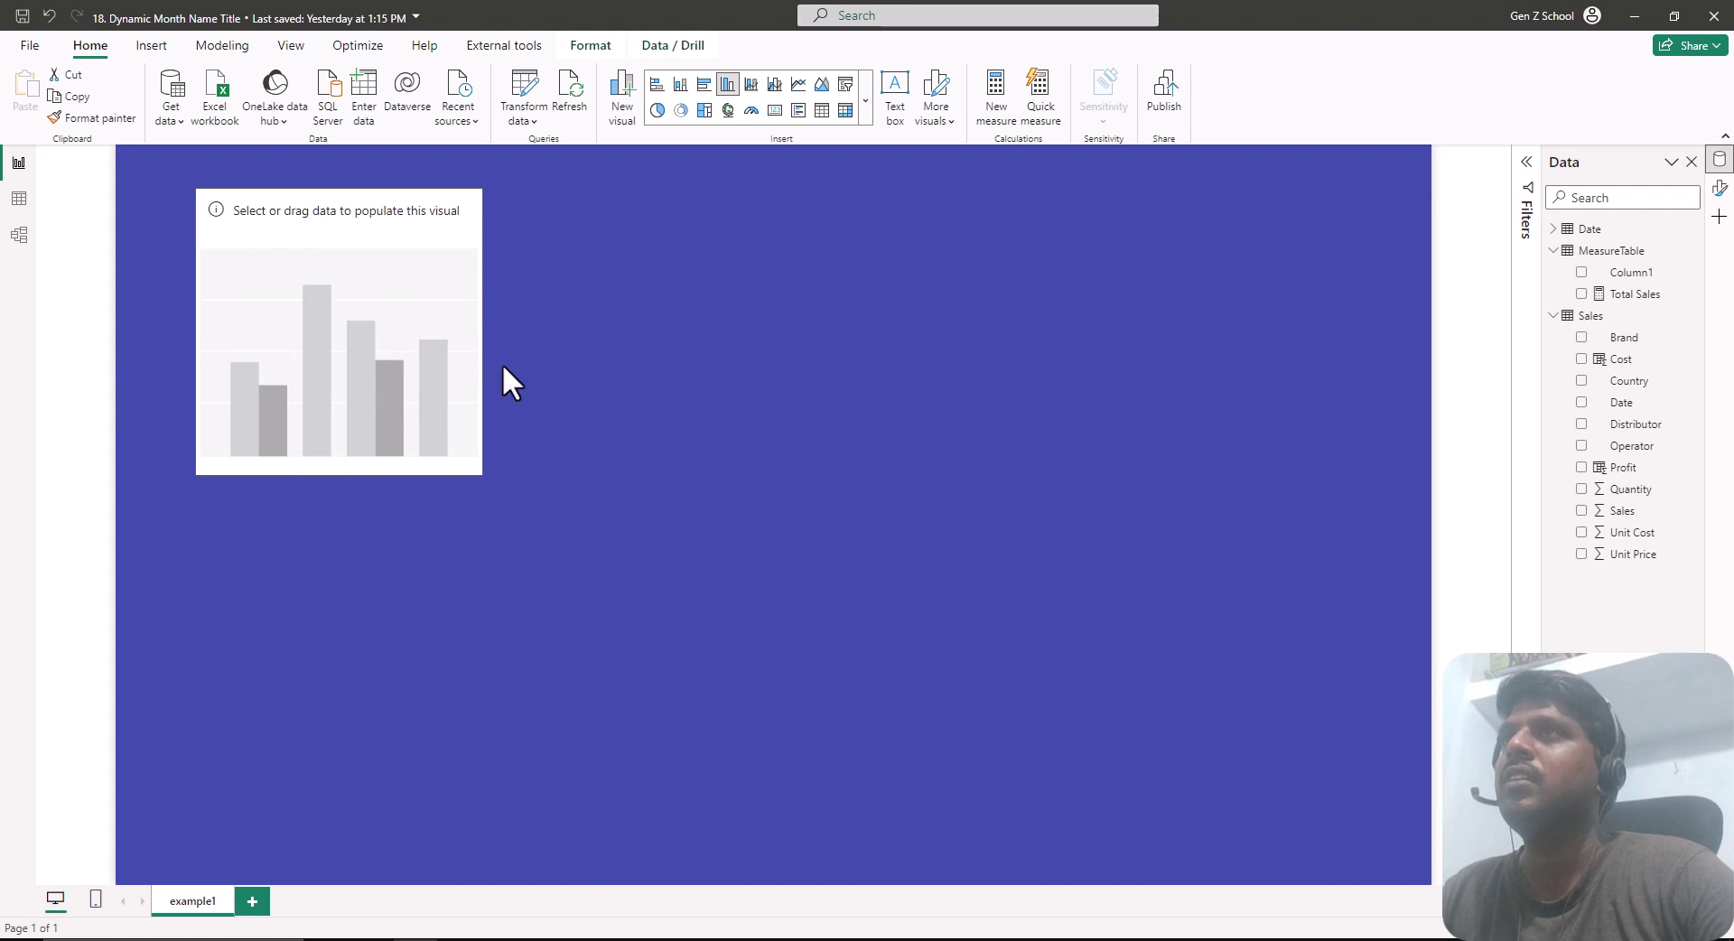
pyautogui.moveTo(388, 419); pyautogui.dragTo(482, 470)
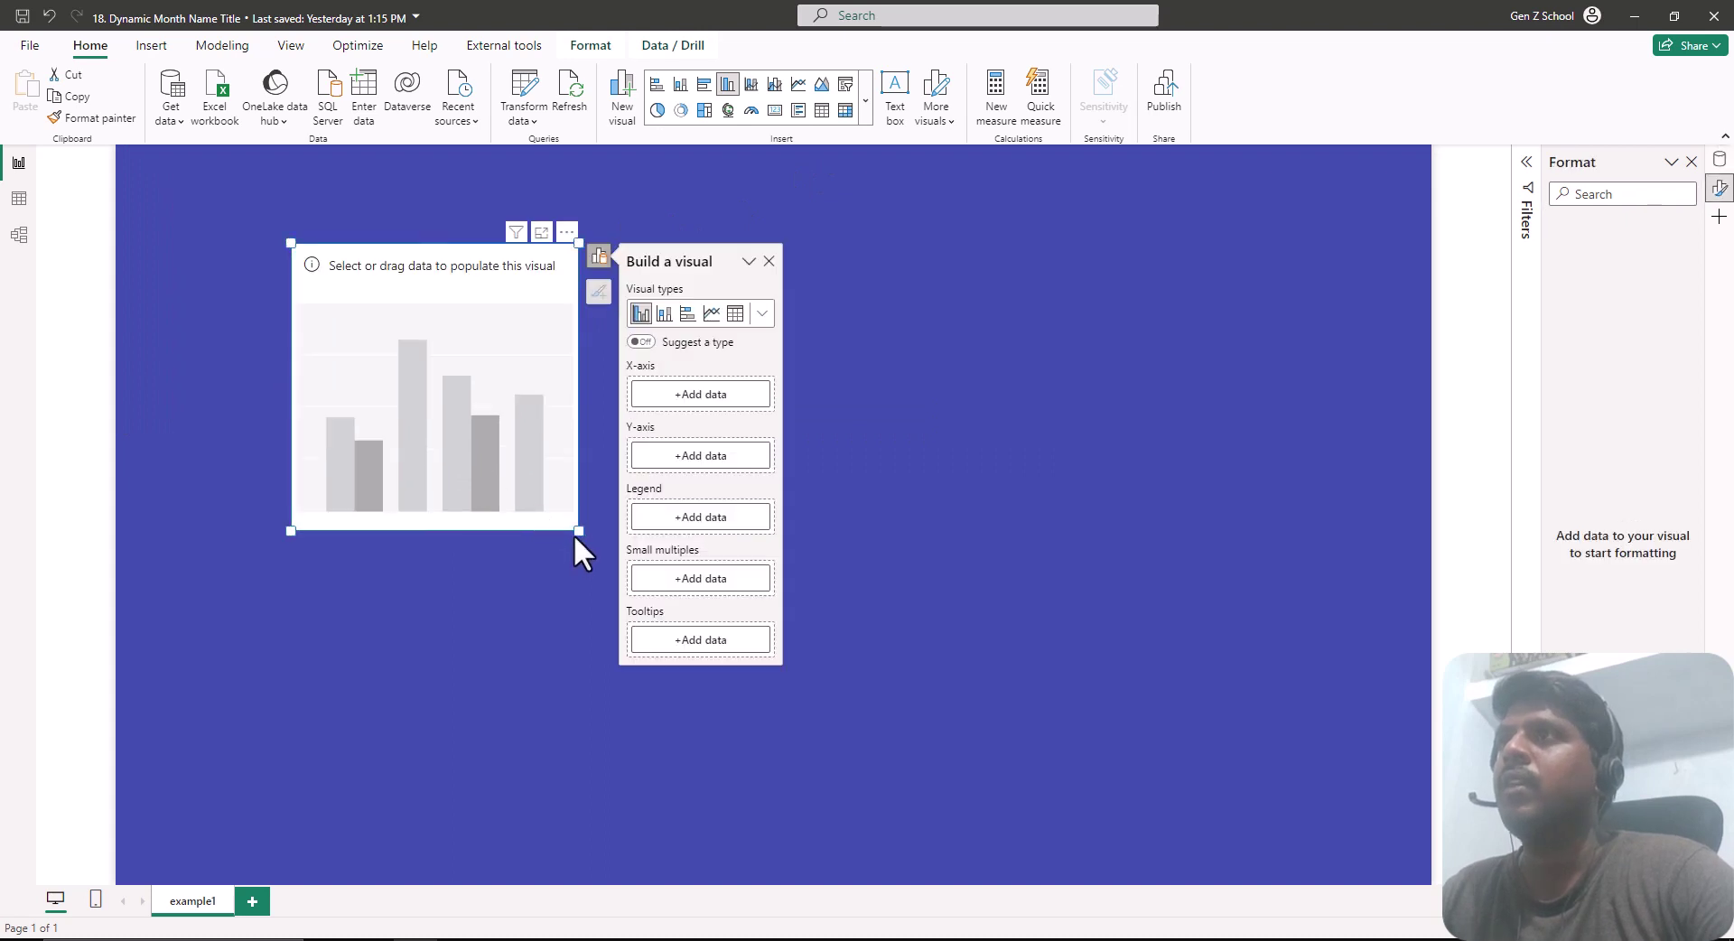
pyautogui.moveTo(579, 531); pyautogui.dragTo(1122, 728)
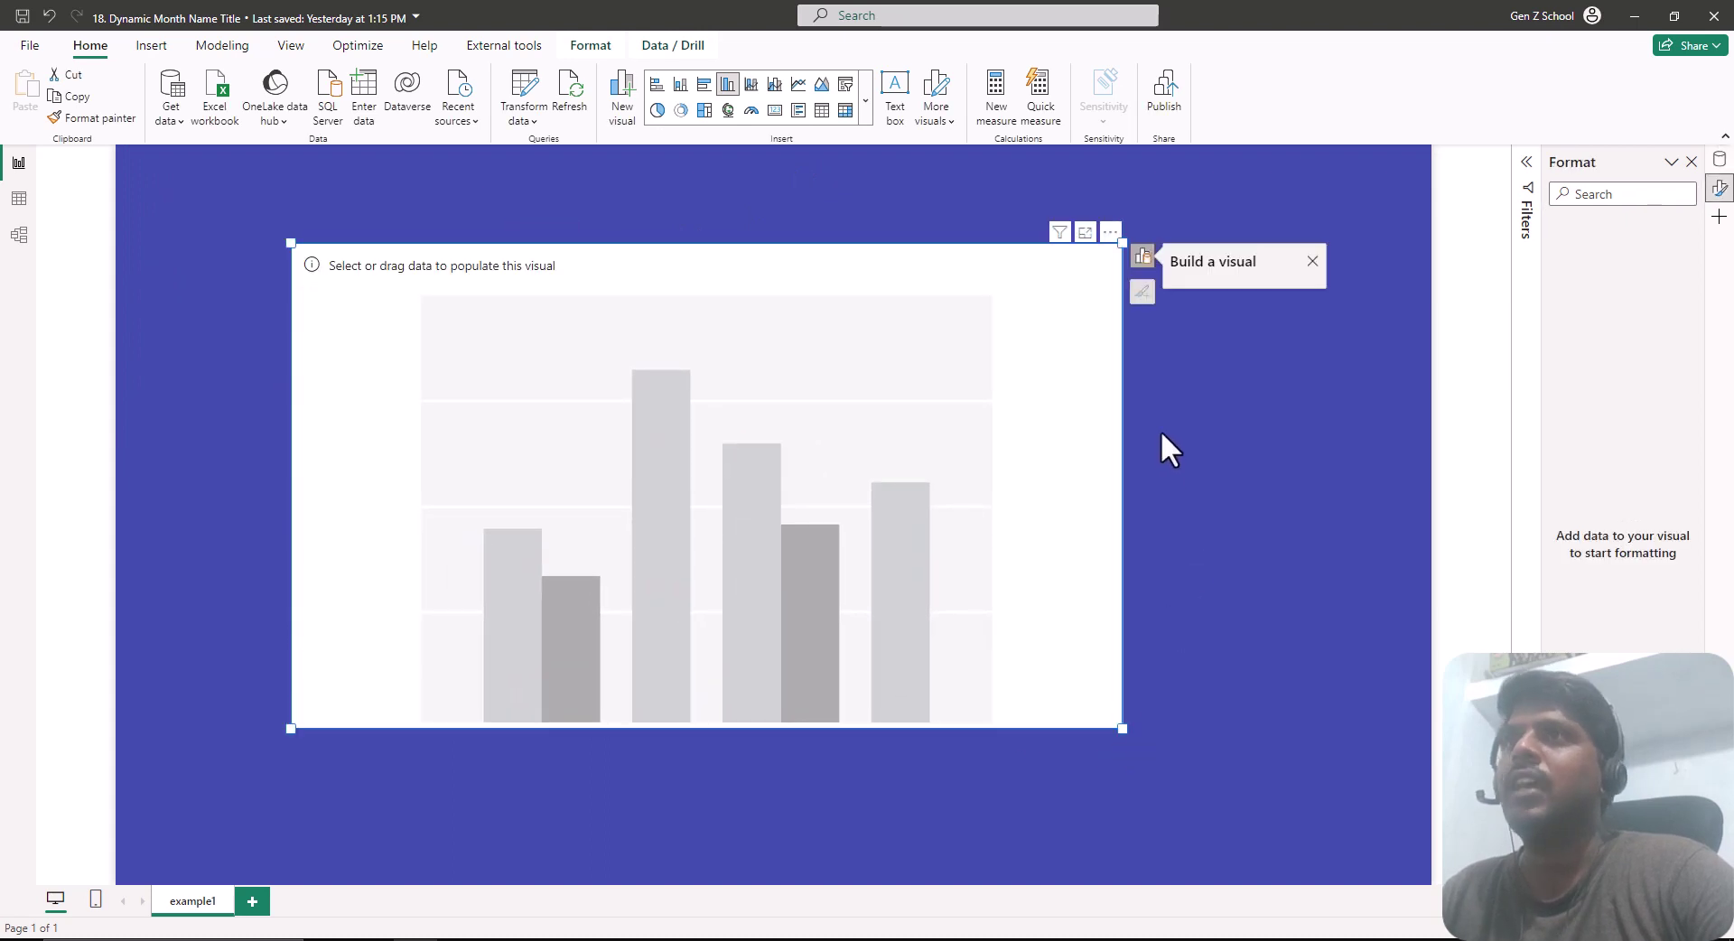
# - Put Sales[Brand] on the chart's X-axis and the Total Sales measure on its Y-axis
pyautogui.click(1221, 399)
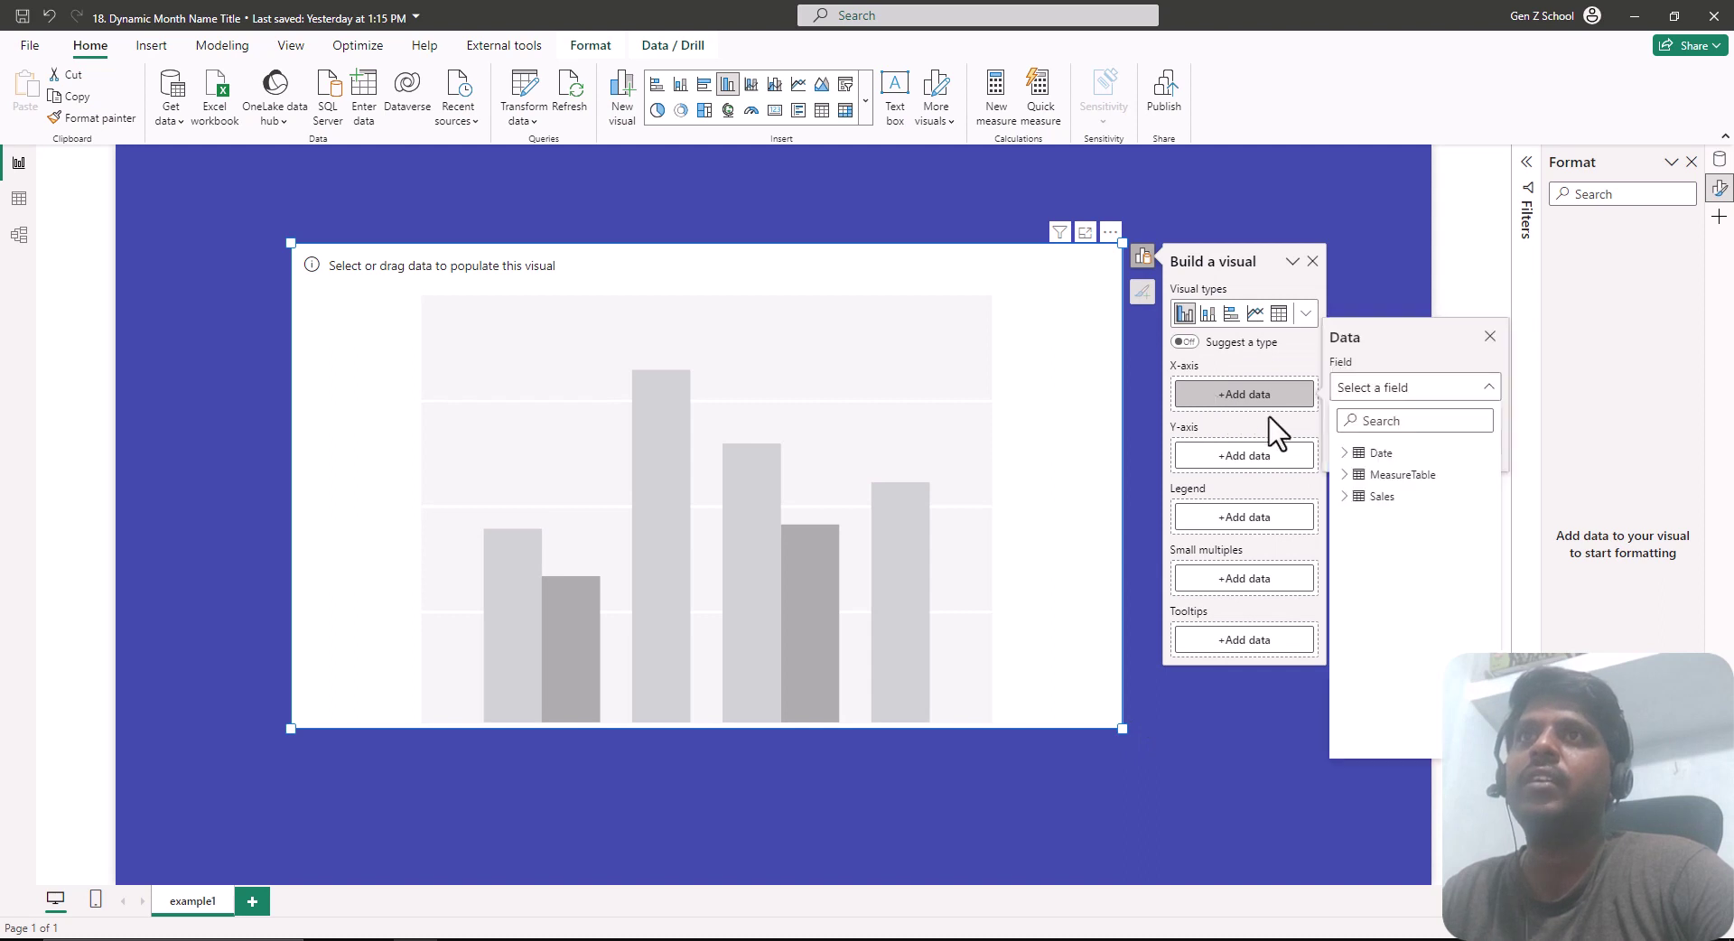
pyautogui.click(1345, 498)
pyautogui.click(1375, 516)
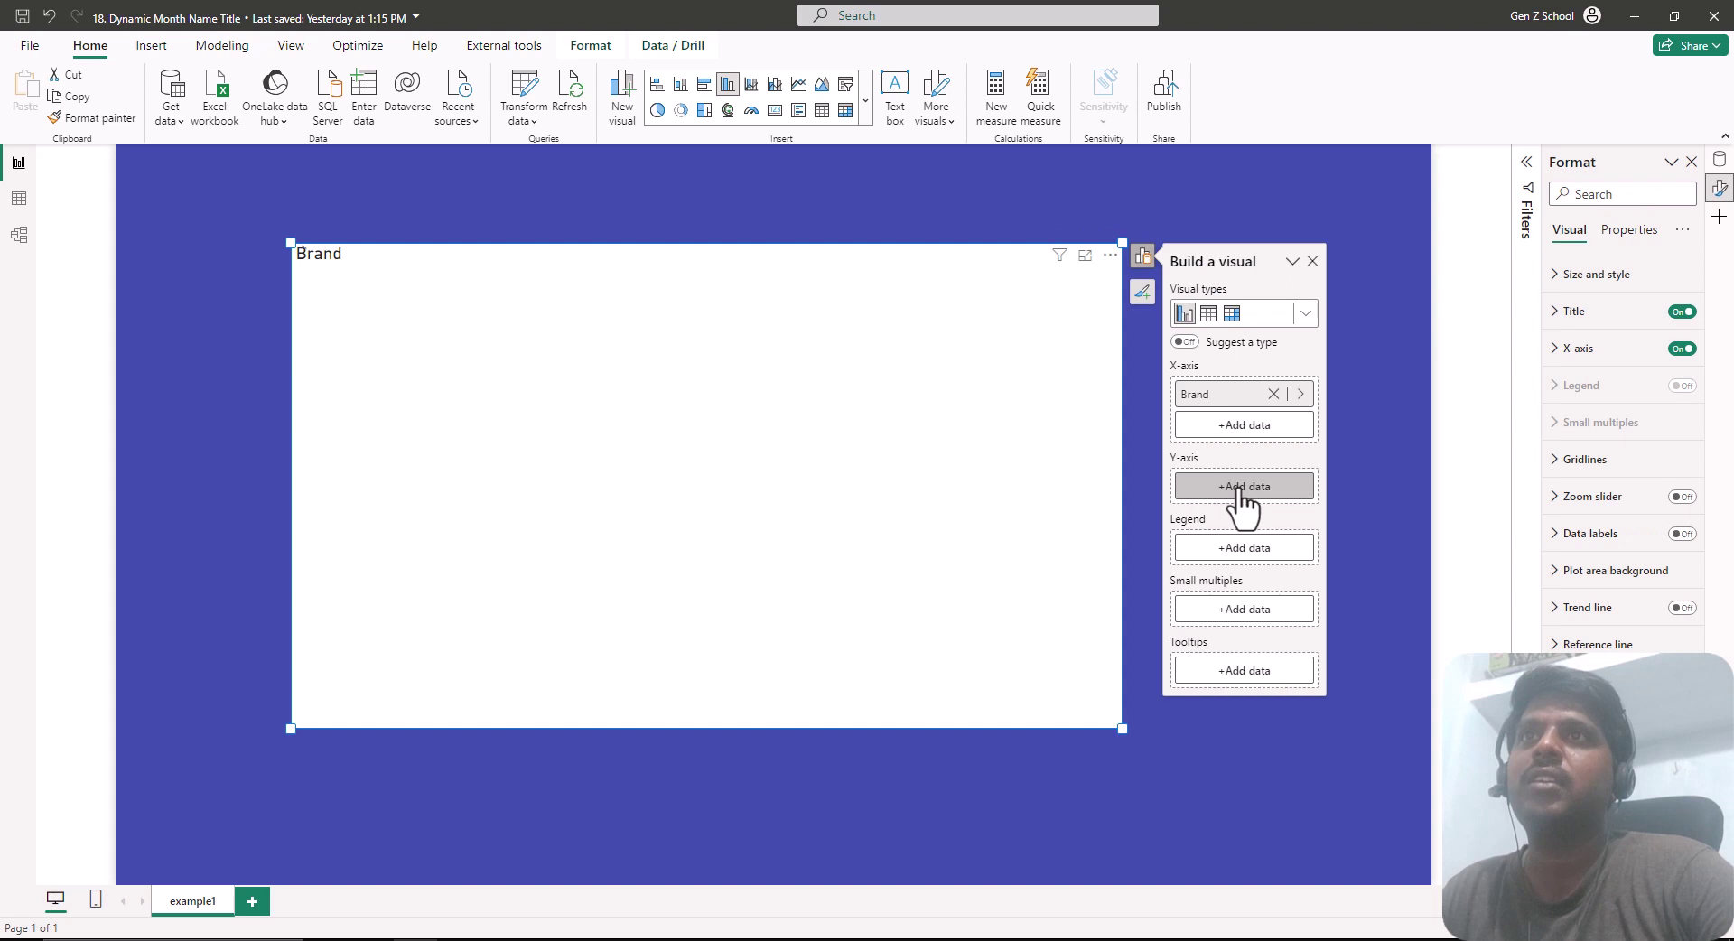
pyautogui.click(1242, 488)
pyautogui.click(1345, 567)
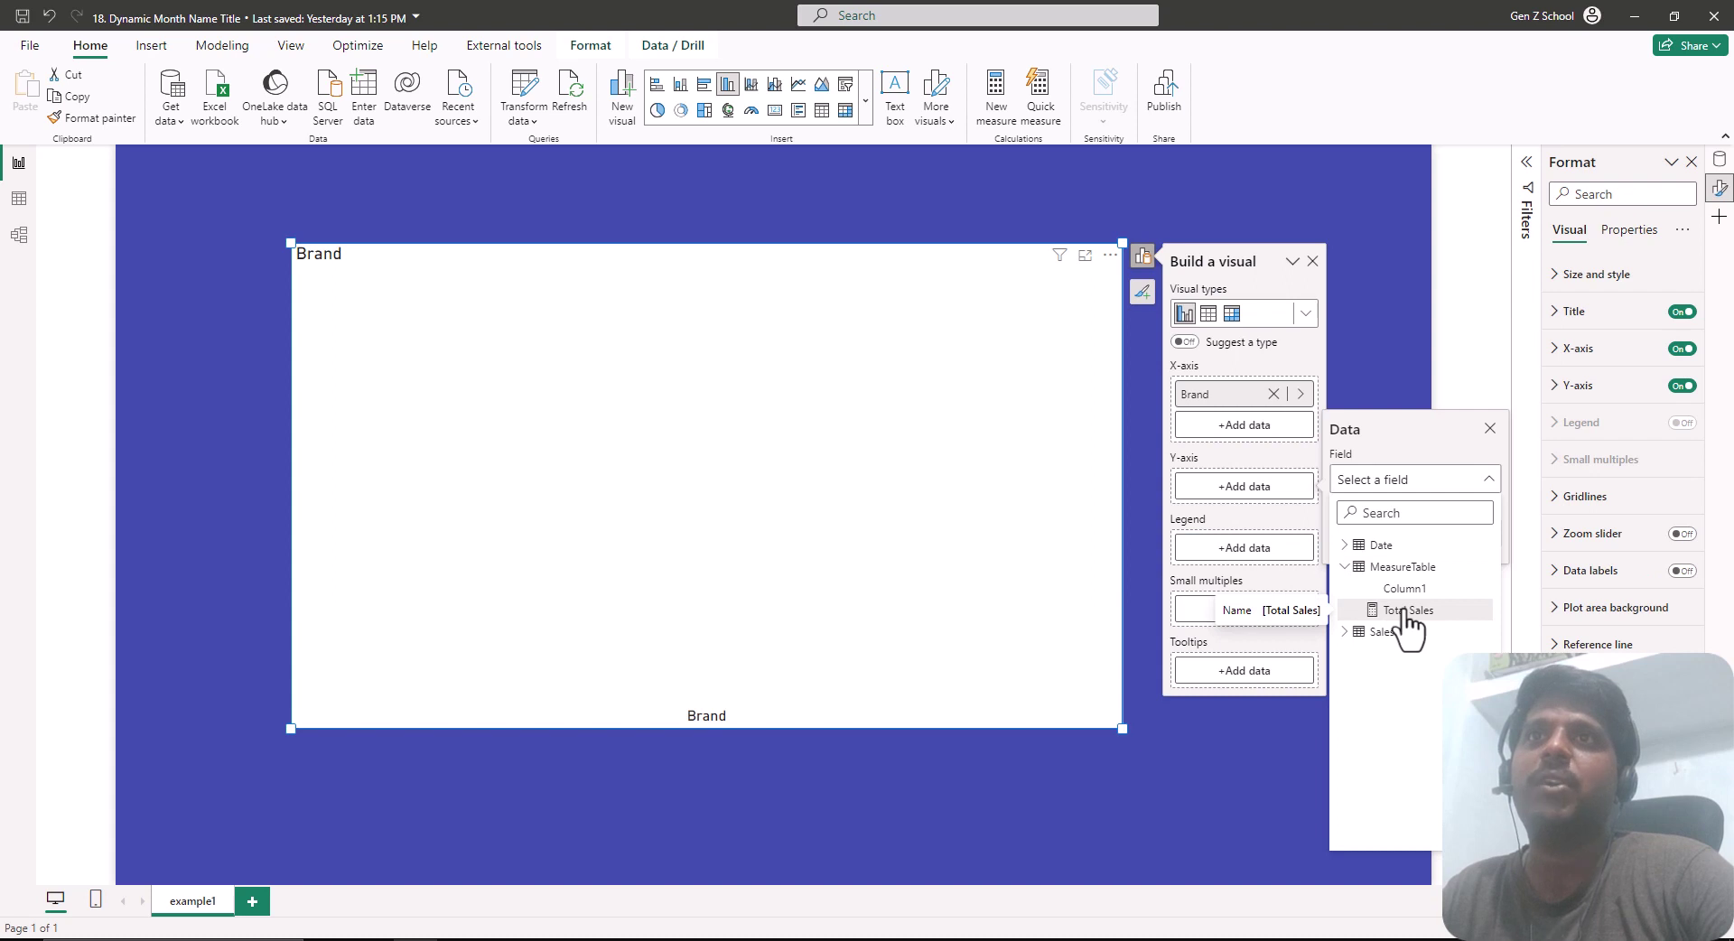
pyautogui.click(1404, 614)
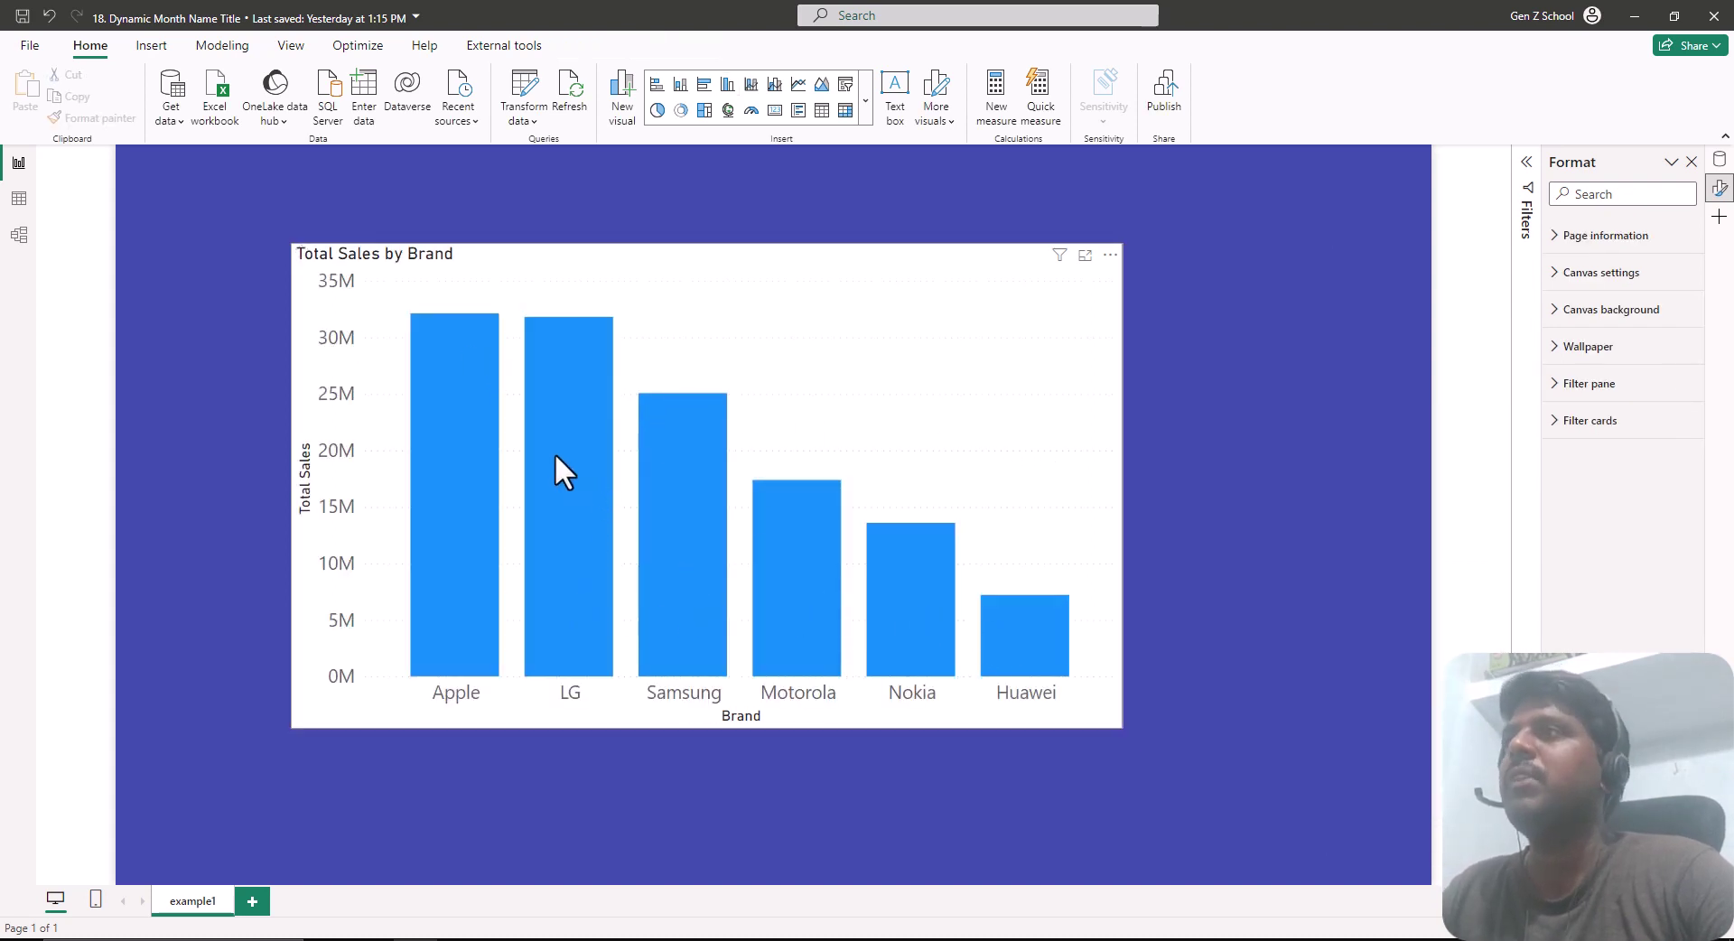
# - With the sales chart selected, collapse both side panes and insert an empty slicer visual
pyautogui.moveTo(831, 585)
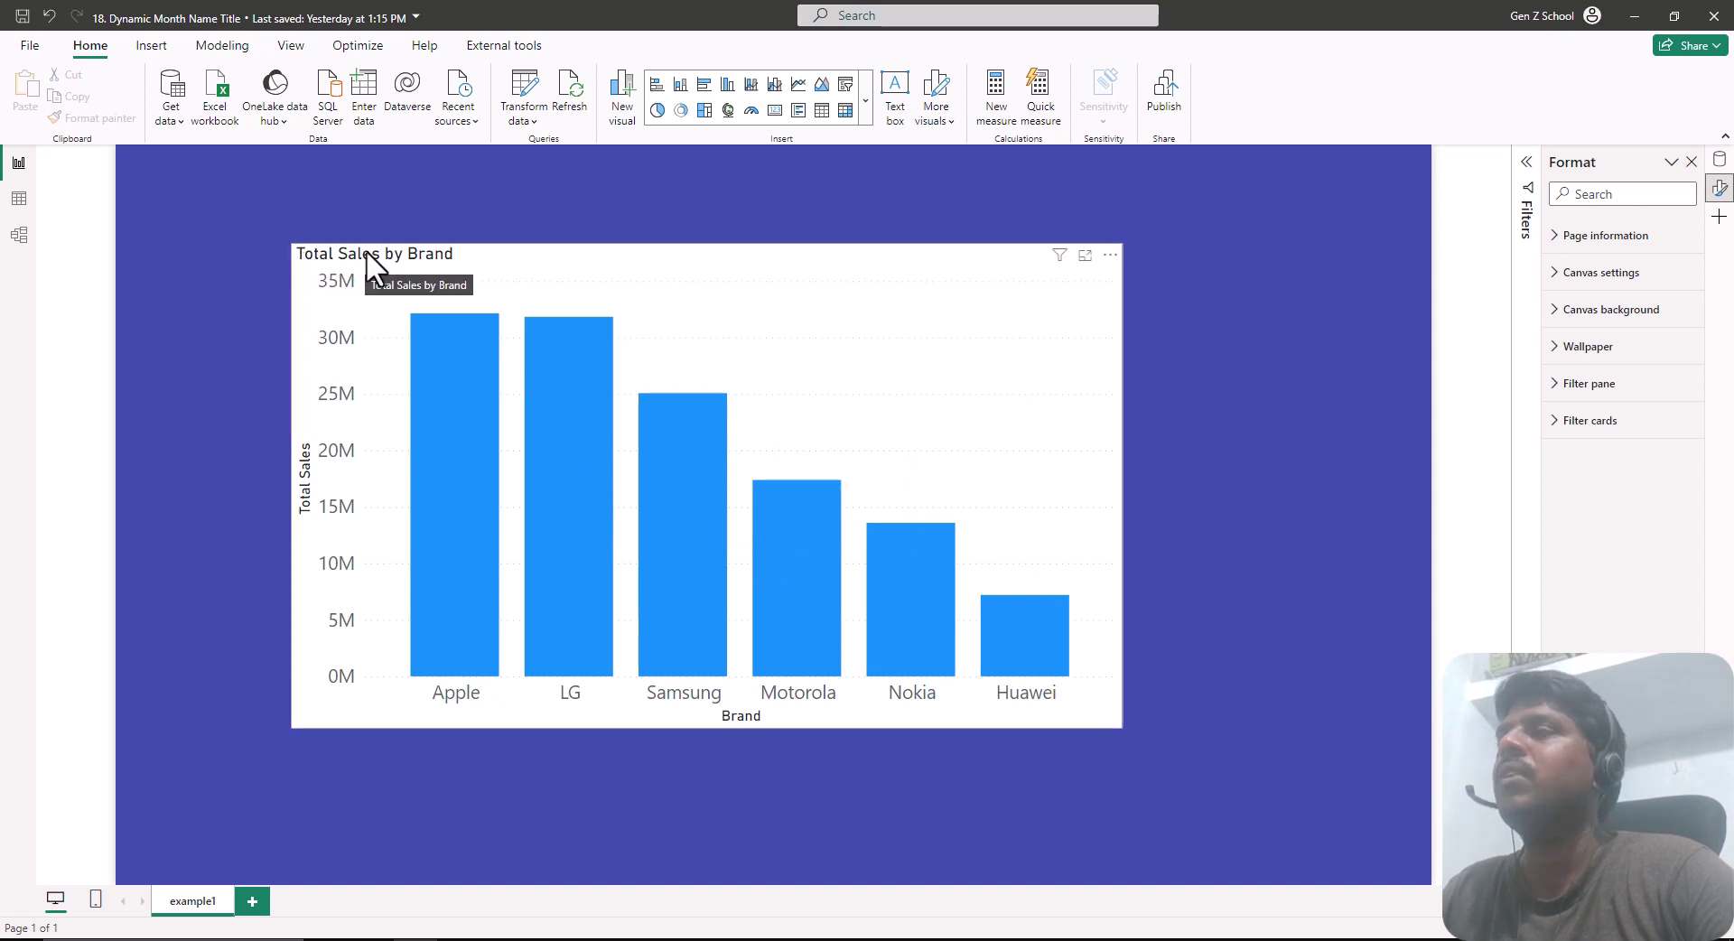
pyautogui.moveTo(489, 257); pyautogui.dragTo(468, 270)
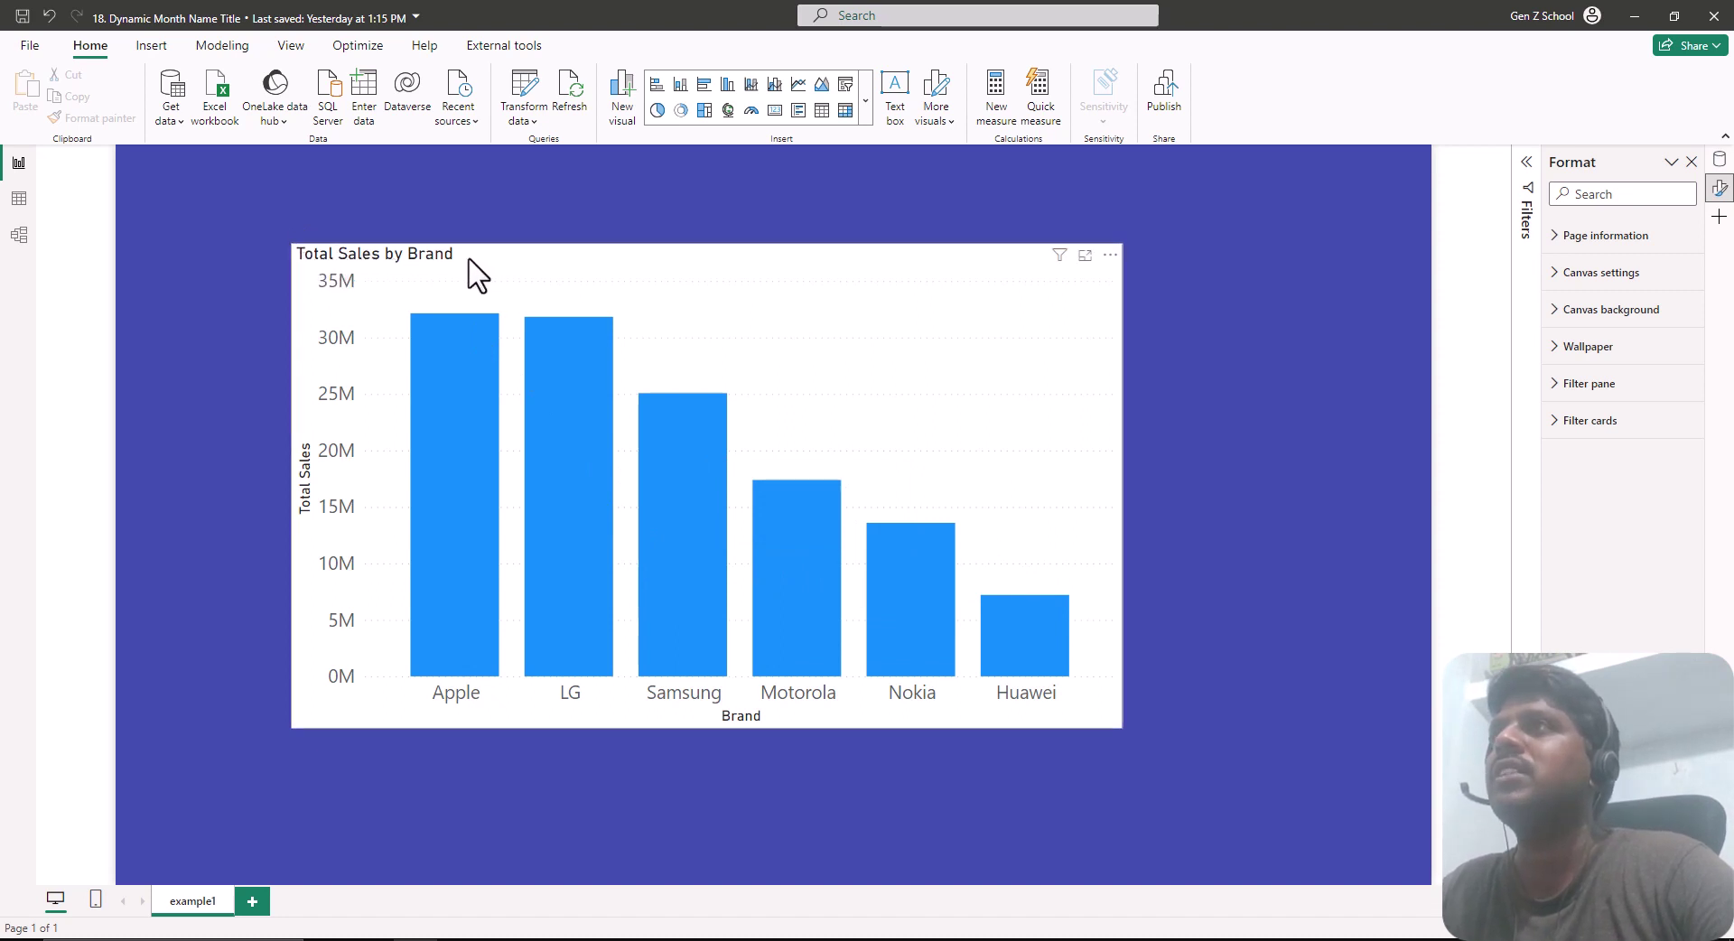
pyautogui.click(1719, 160)
pyautogui.click(1719, 160)
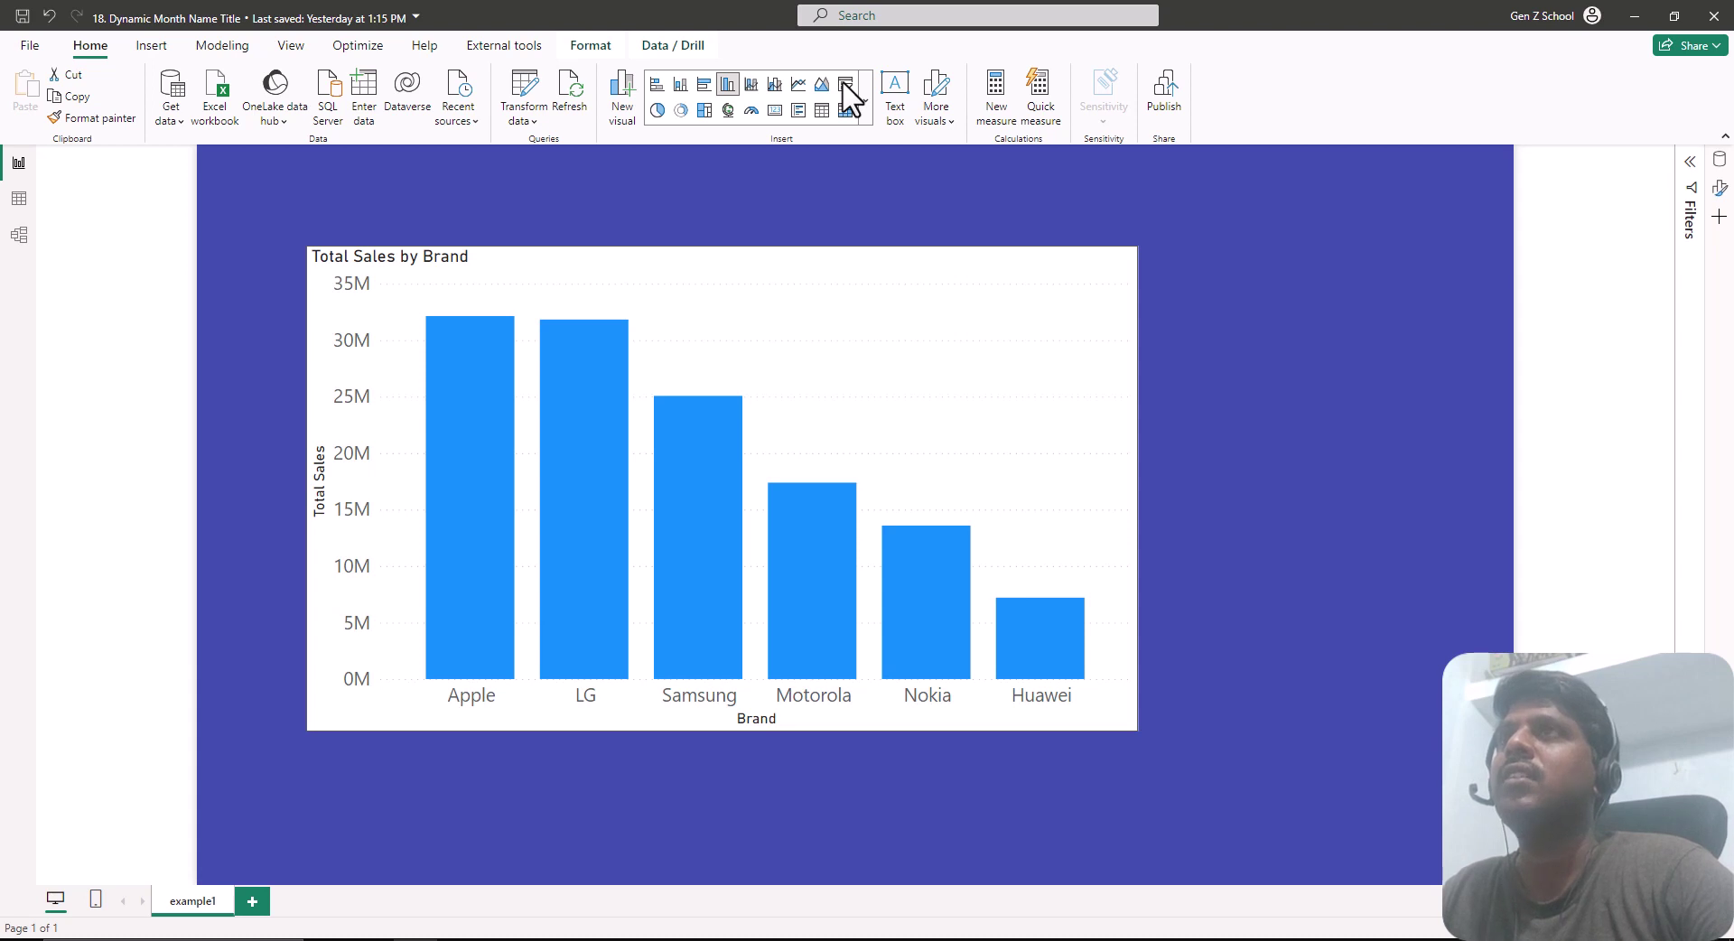
pyautogui.click(843, 83)
# - Place the slicer at the top right, narrow it, and add Date[Month Name] to it
pyautogui.moveTo(923, 801); pyautogui.dragTo(1312, 298)
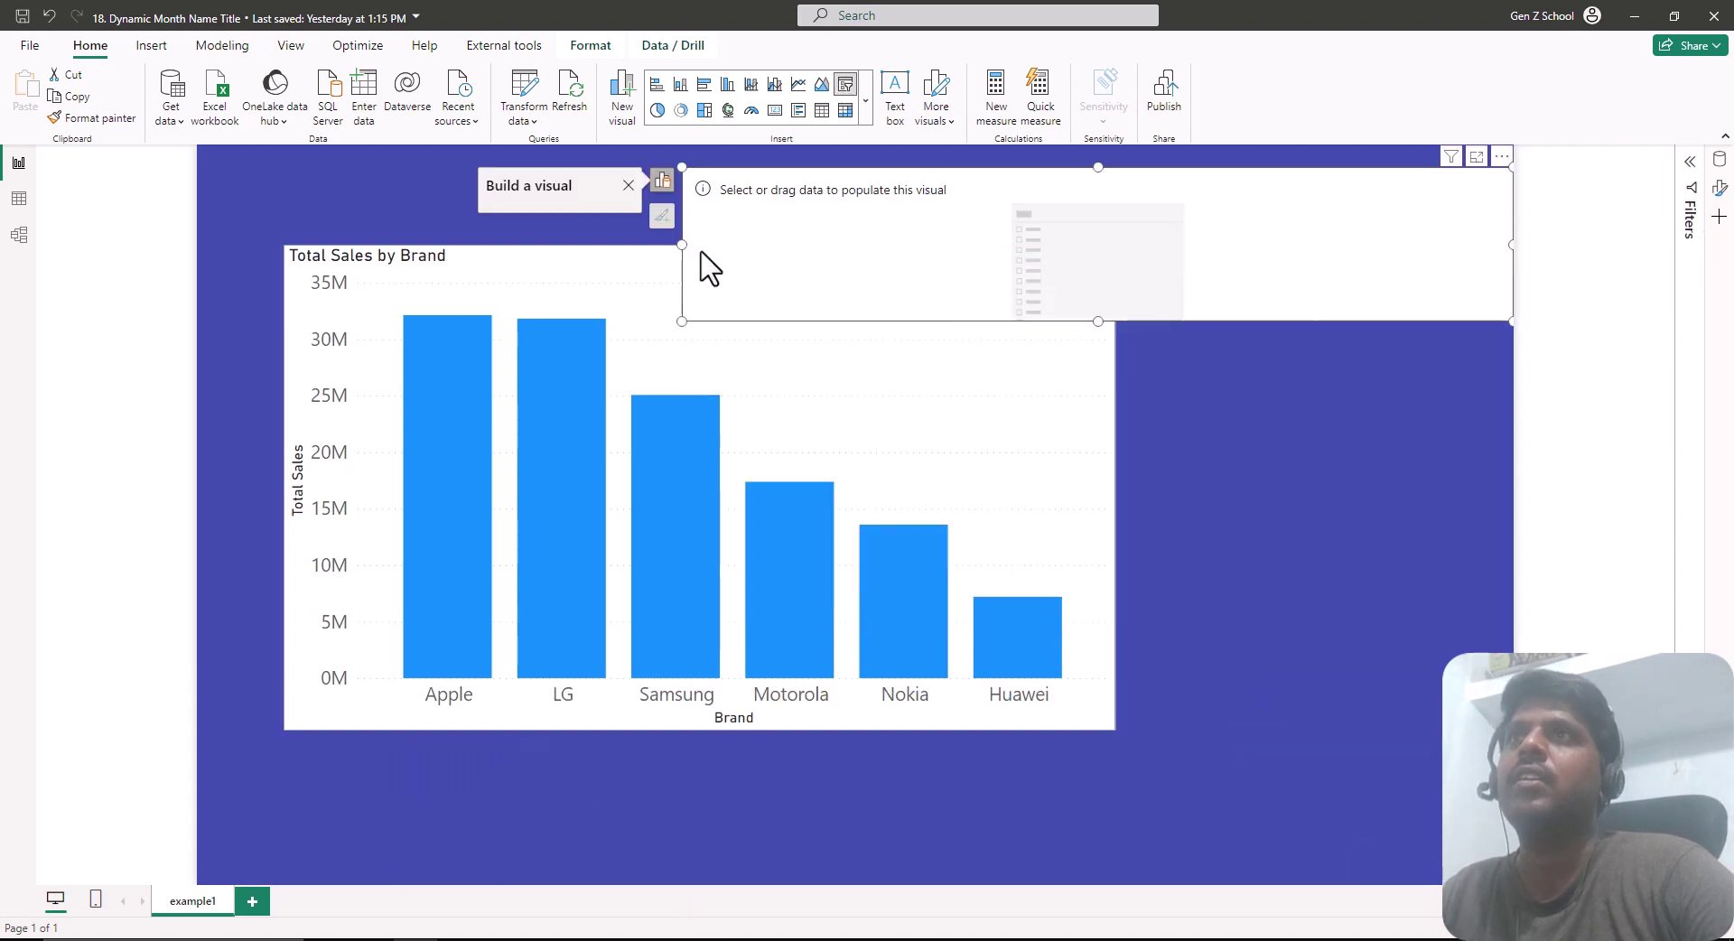
pyautogui.moveTo(686, 260); pyautogui.dragTo(1208, 312)
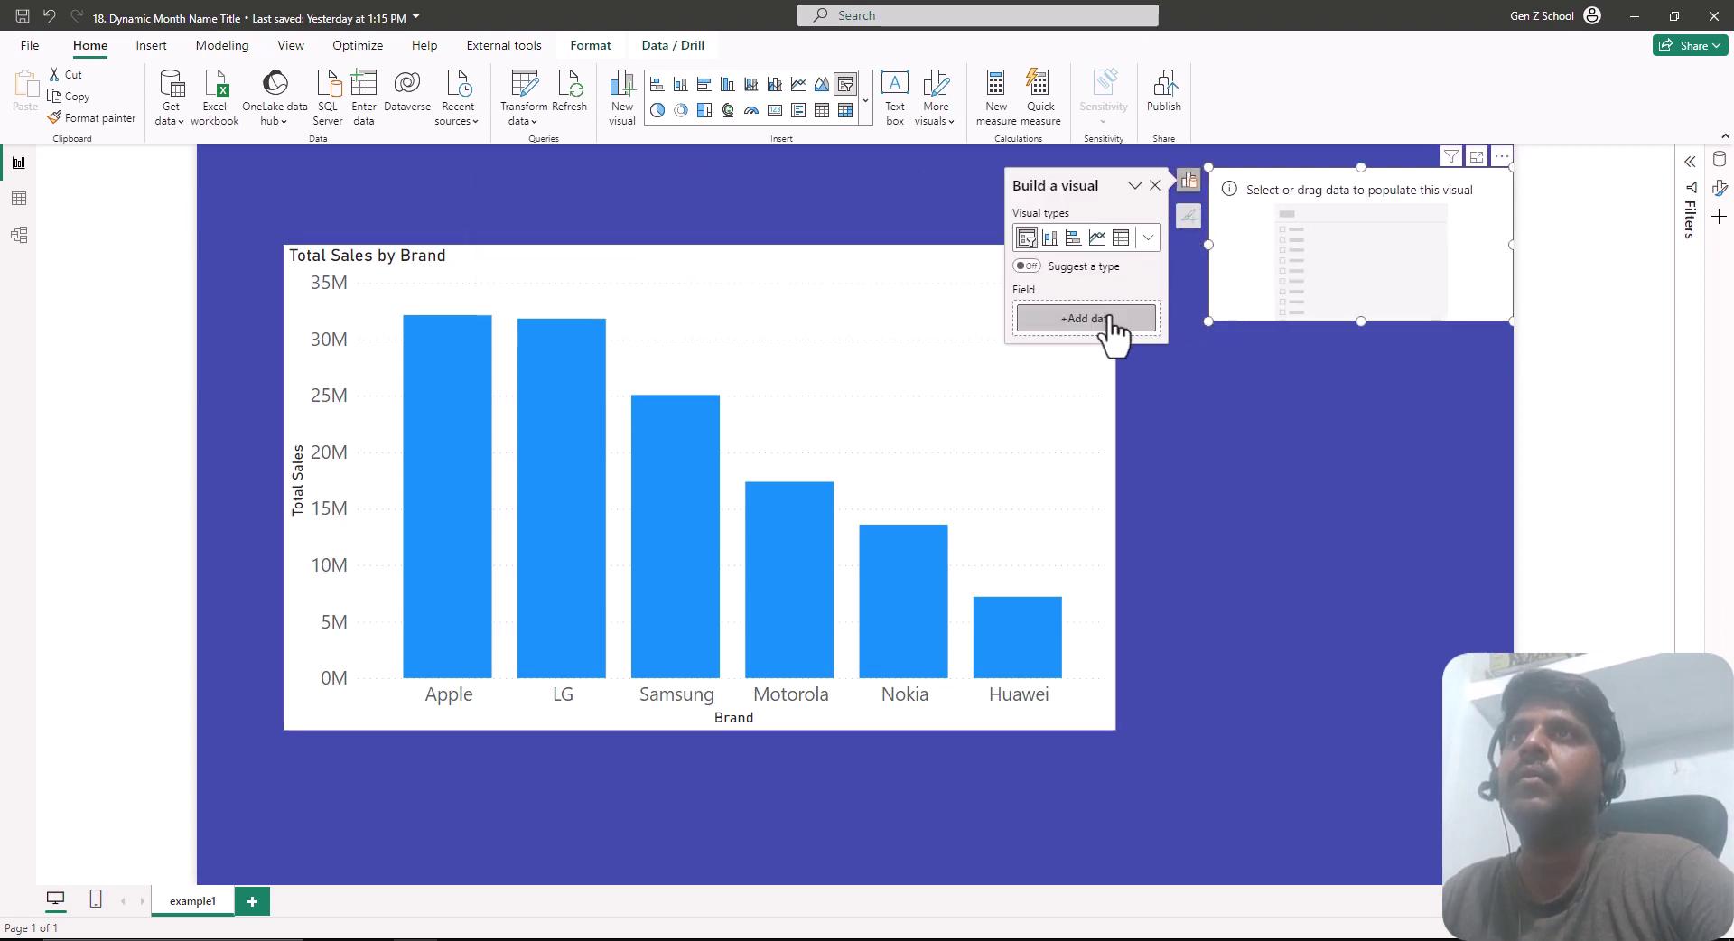
pyautogui.click(1109, 321)
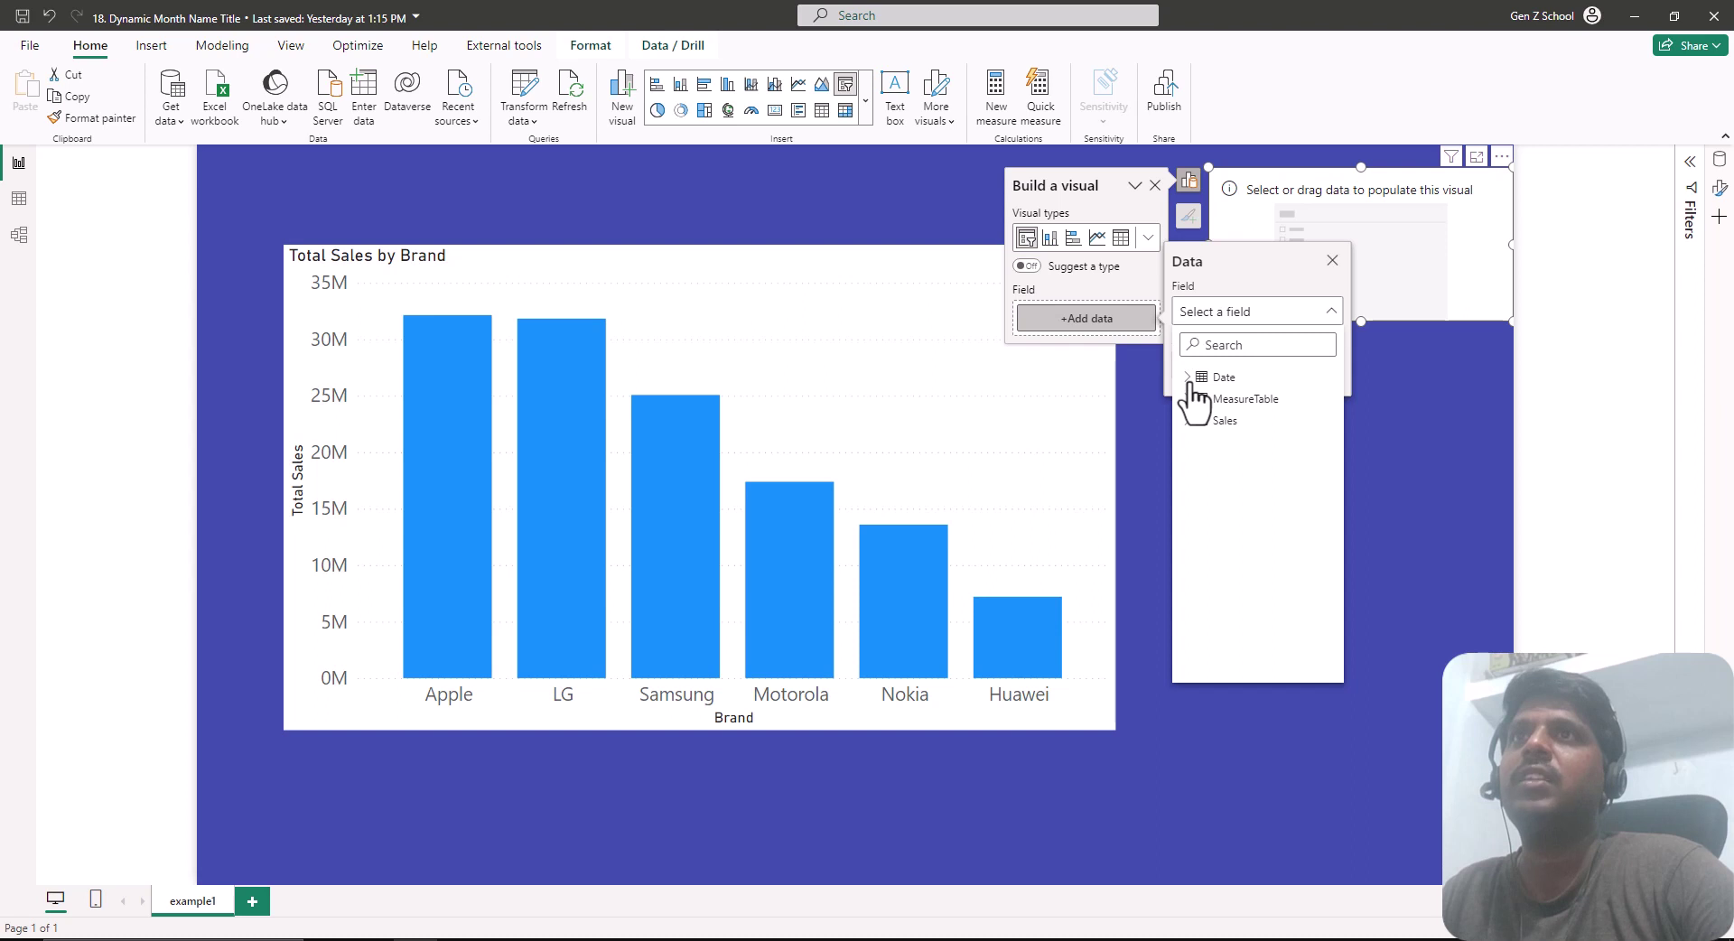
pyautogui.click(1188, 379)
pyautogui.click(1247, 464)
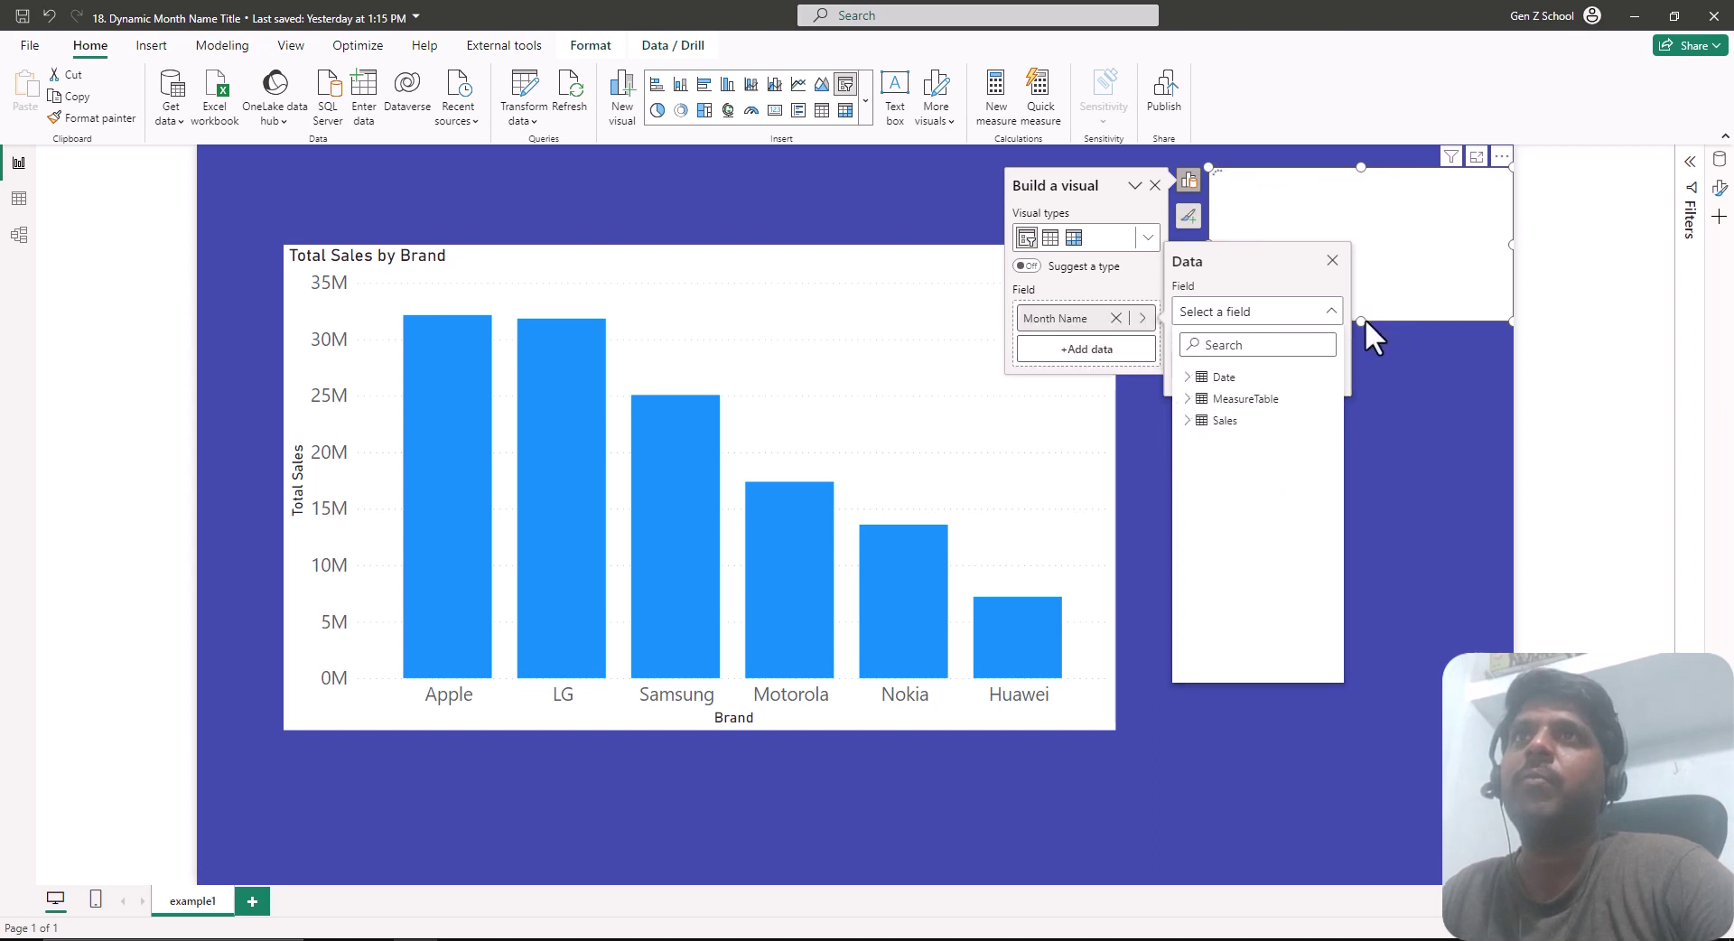
pyautogui.click(1363, 333)
pyautogui.moveTo(1315, 192); pyautogui.dragTo(1316, 252)
pyautogui.click(1307, 452)
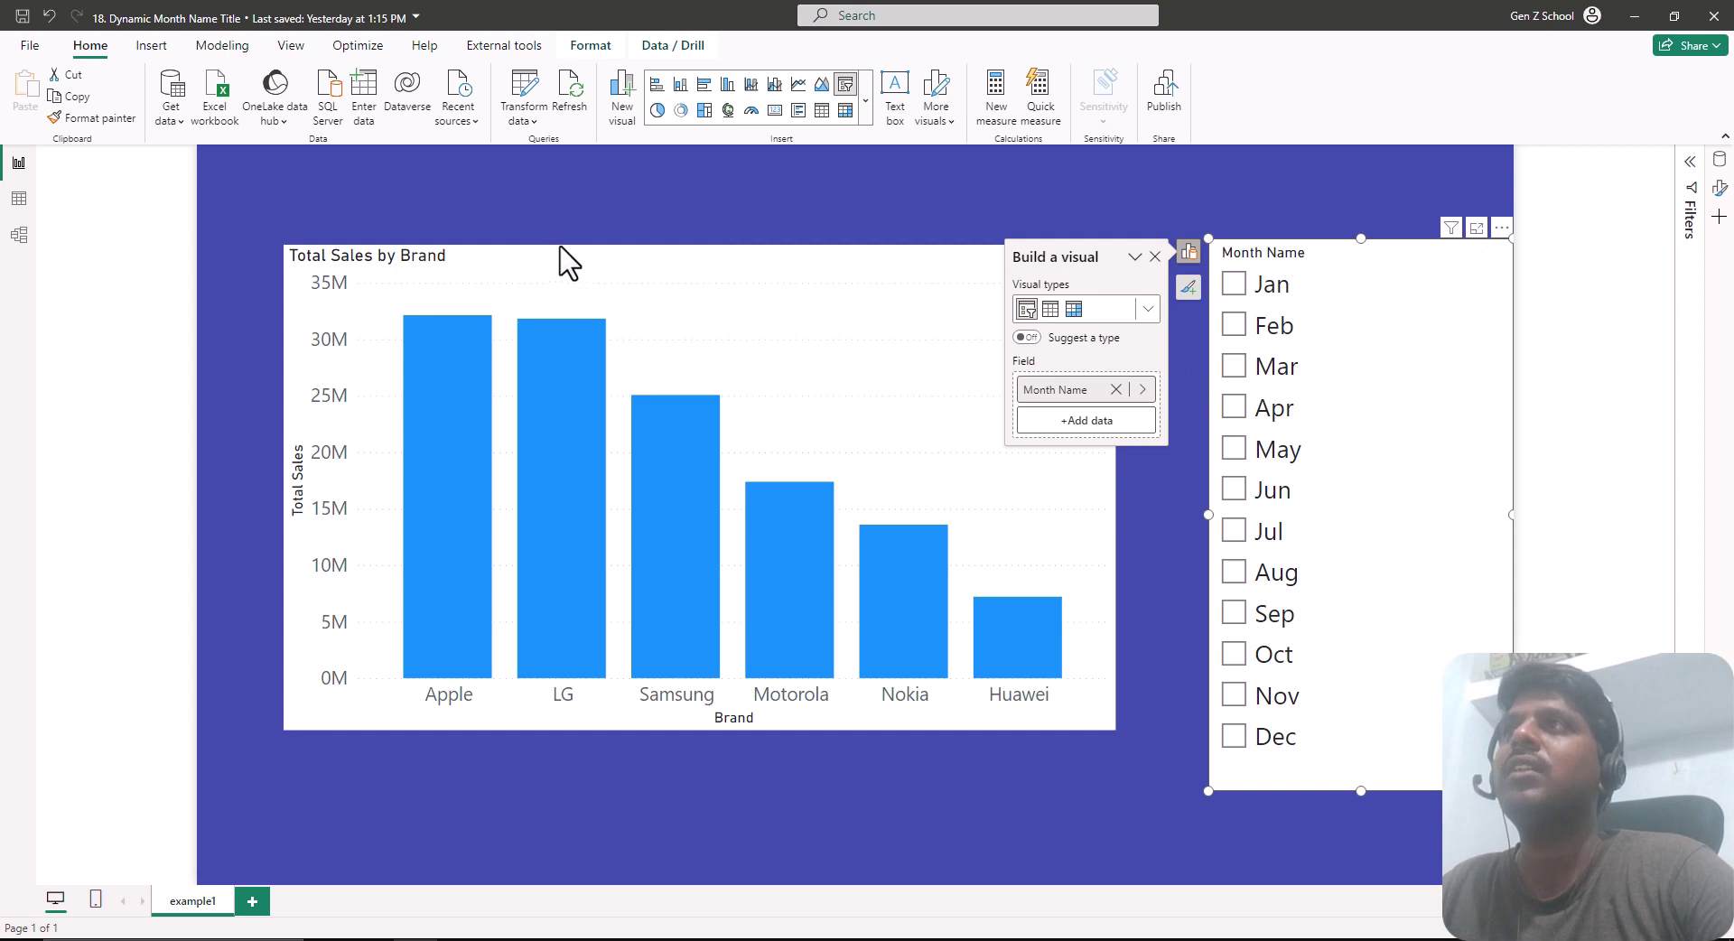
# - In the chart's Title format settings, set background colour #118DFF and text colour white
pyautogui.click(1719, 190)
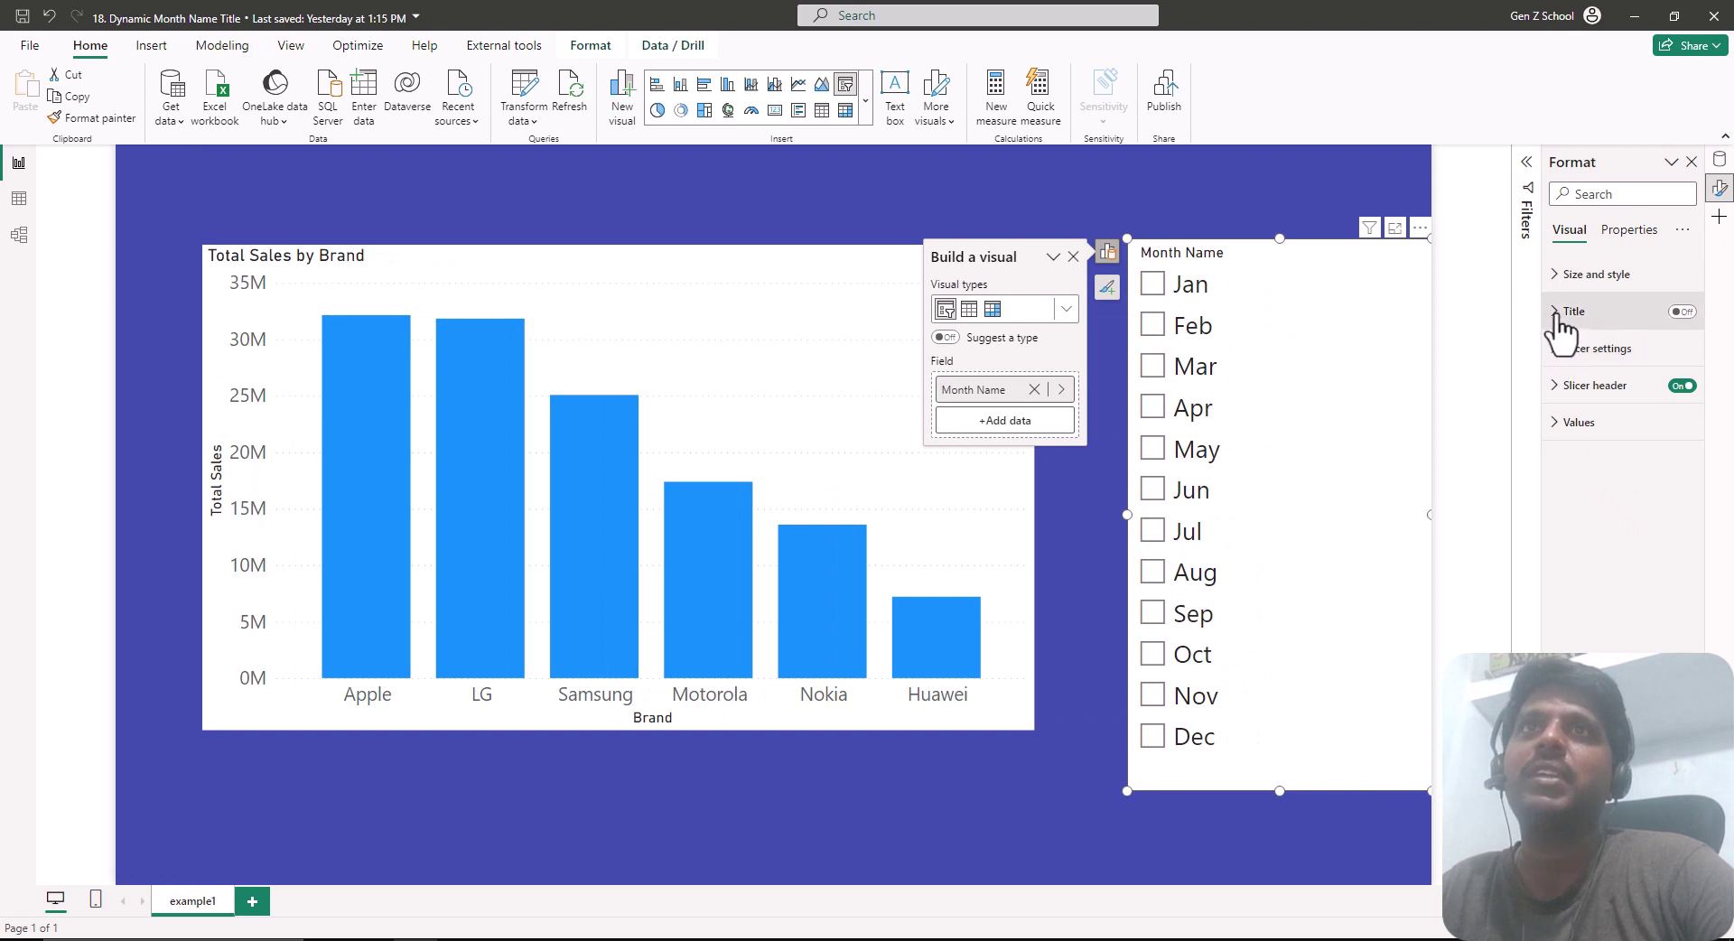
pyautogui.click(744, 277)
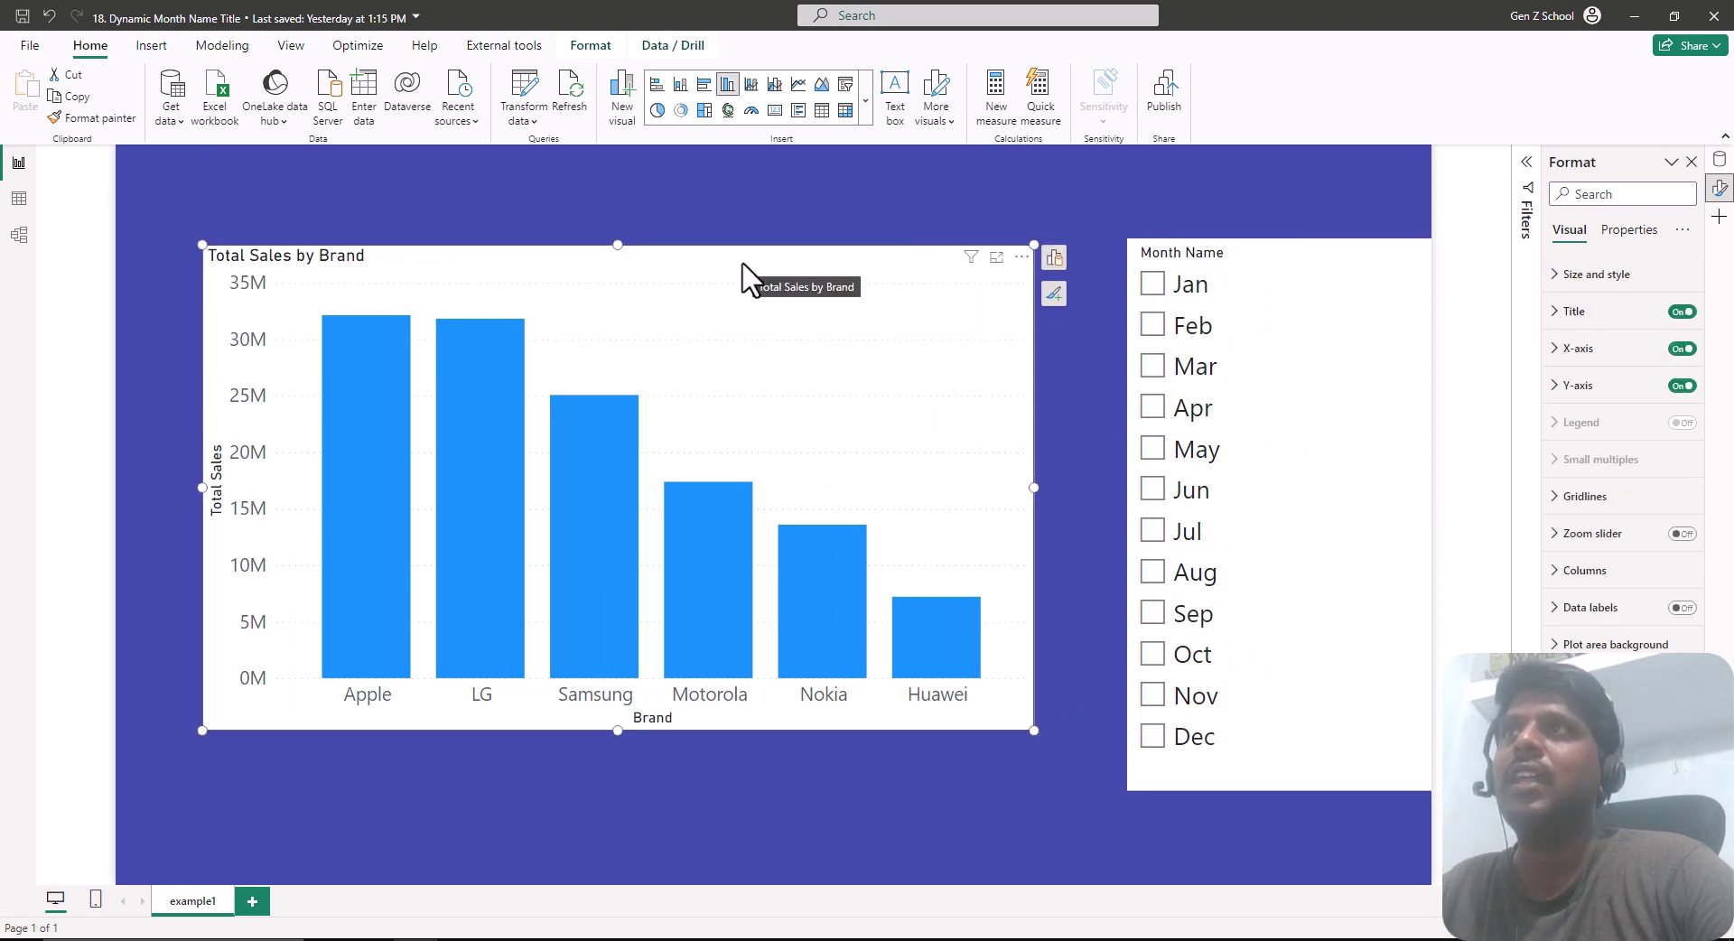
pyautogui.click(1558, 314)
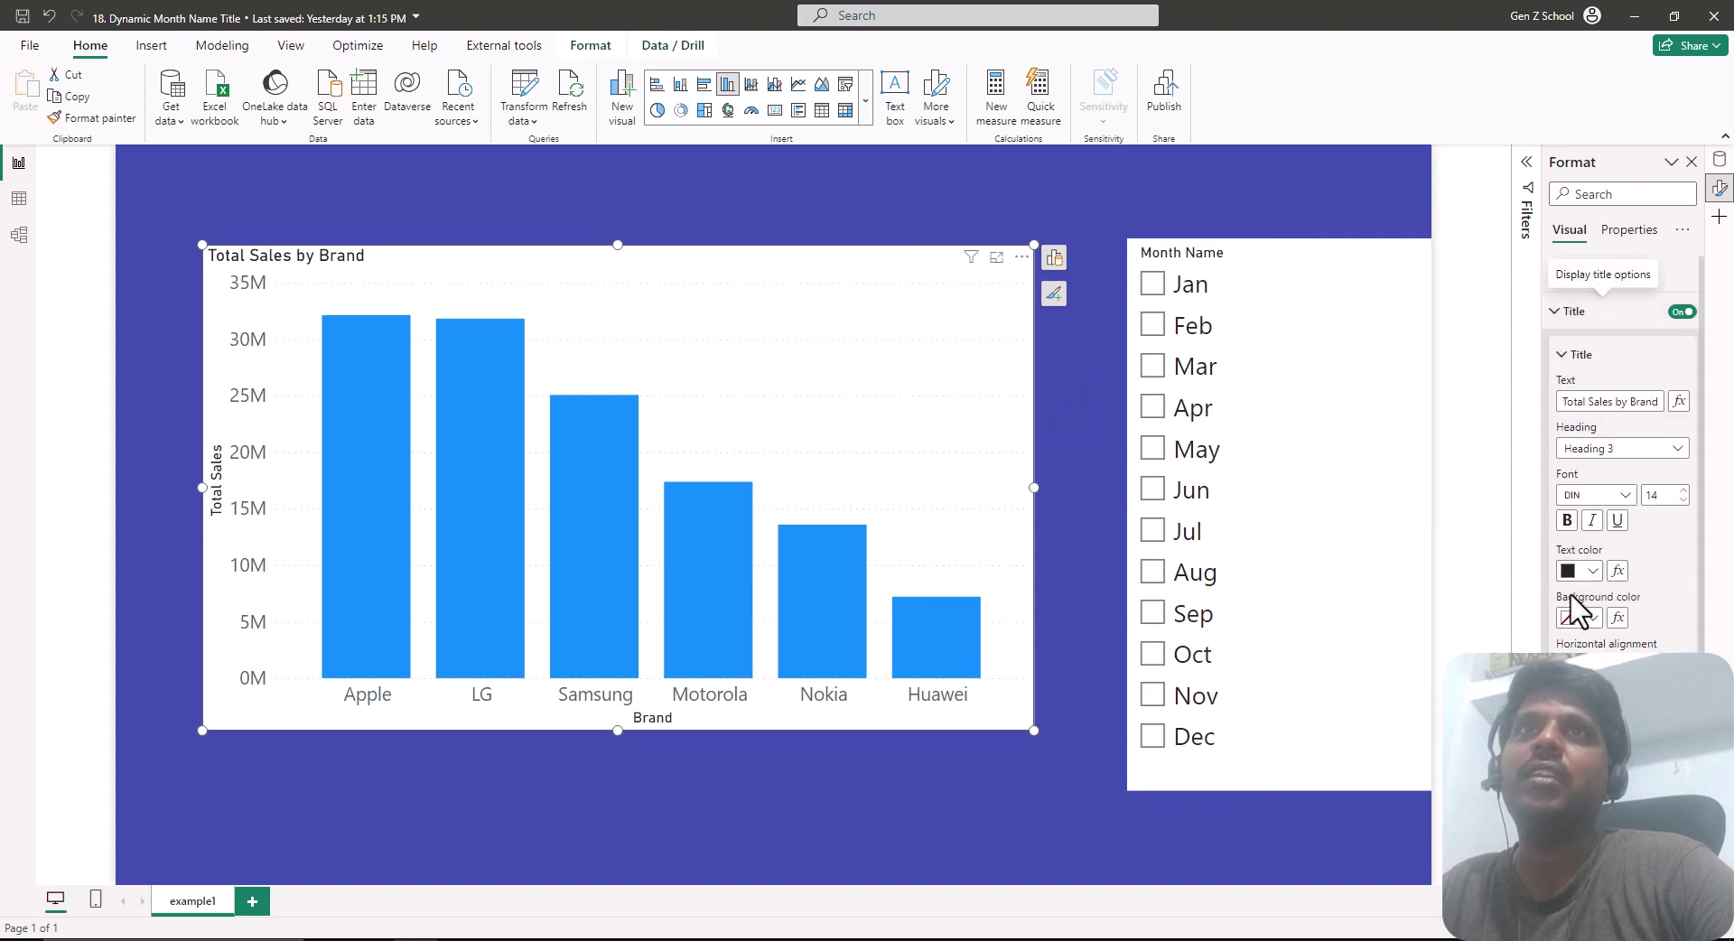
pyautogui.click(1569, 618)
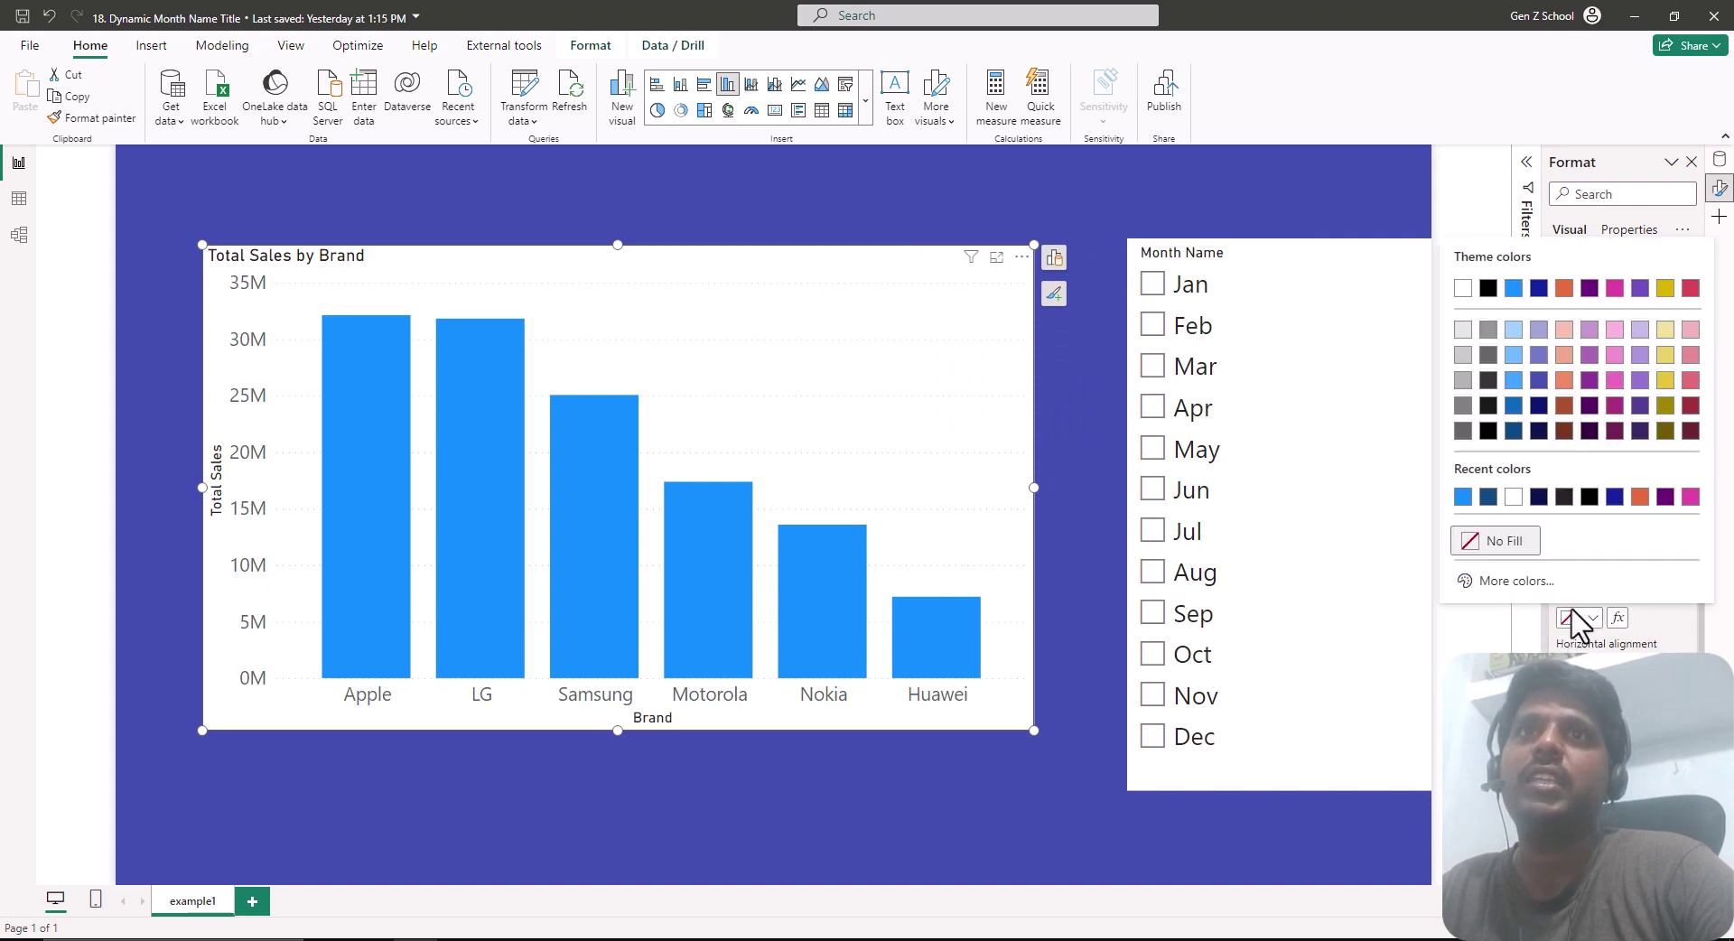
pyautogui.click(1462, 498)
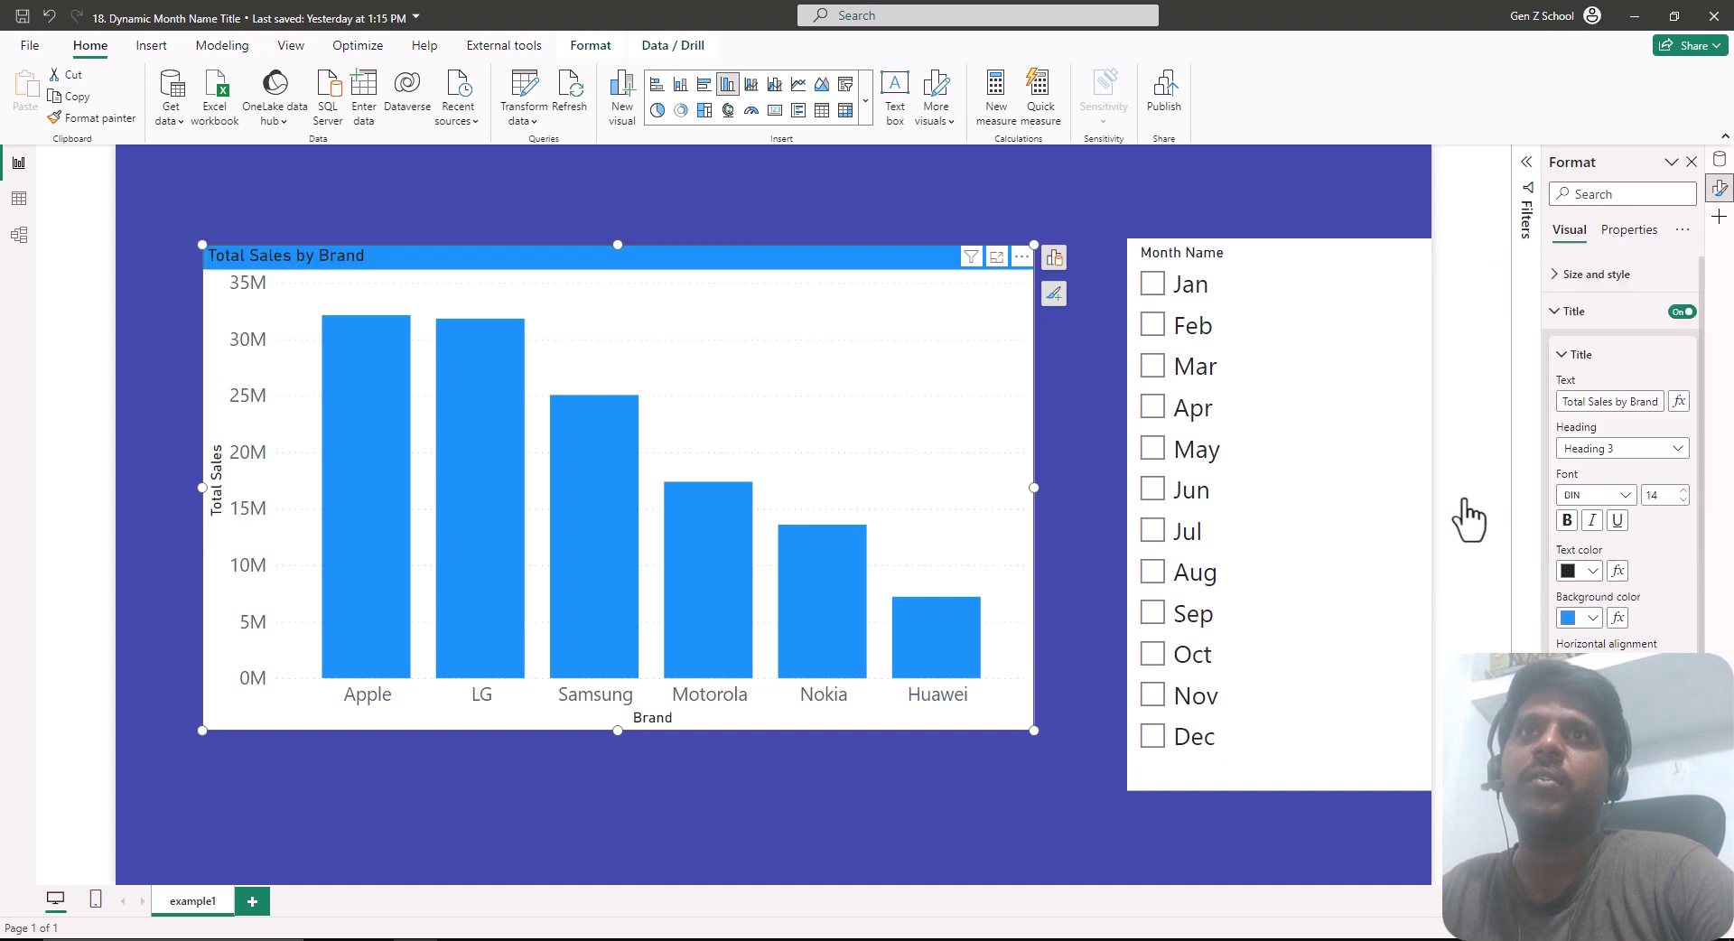
pyautogui.click(1575, 571)
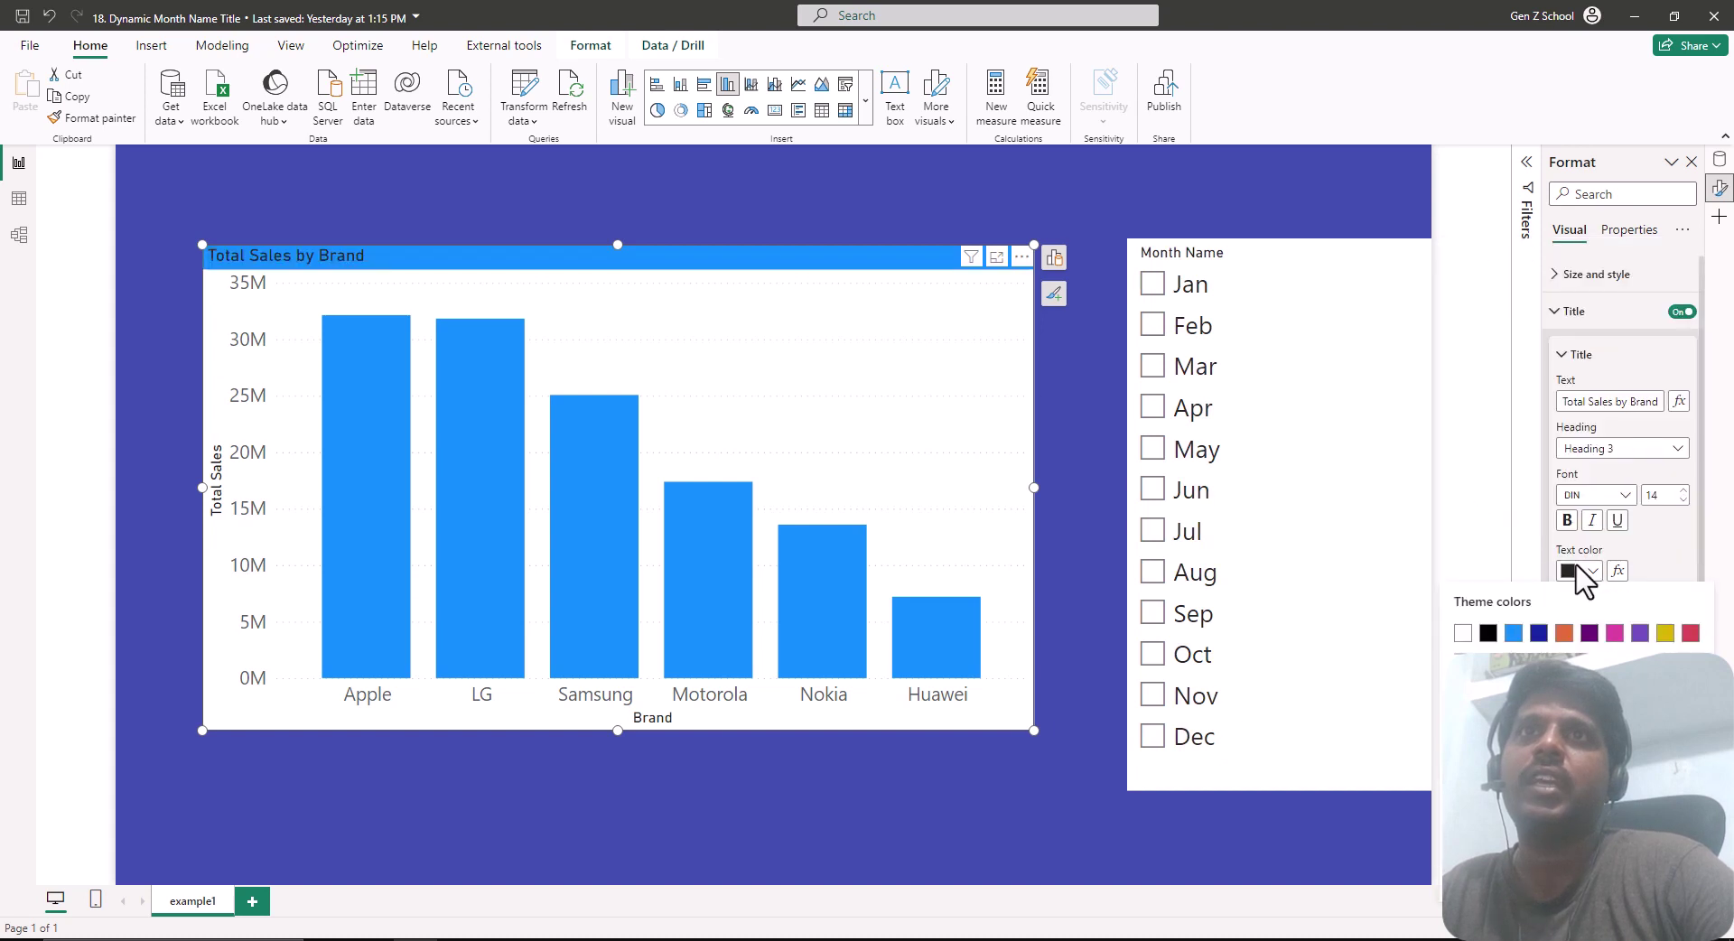
pyautogui.click(1462, 633)
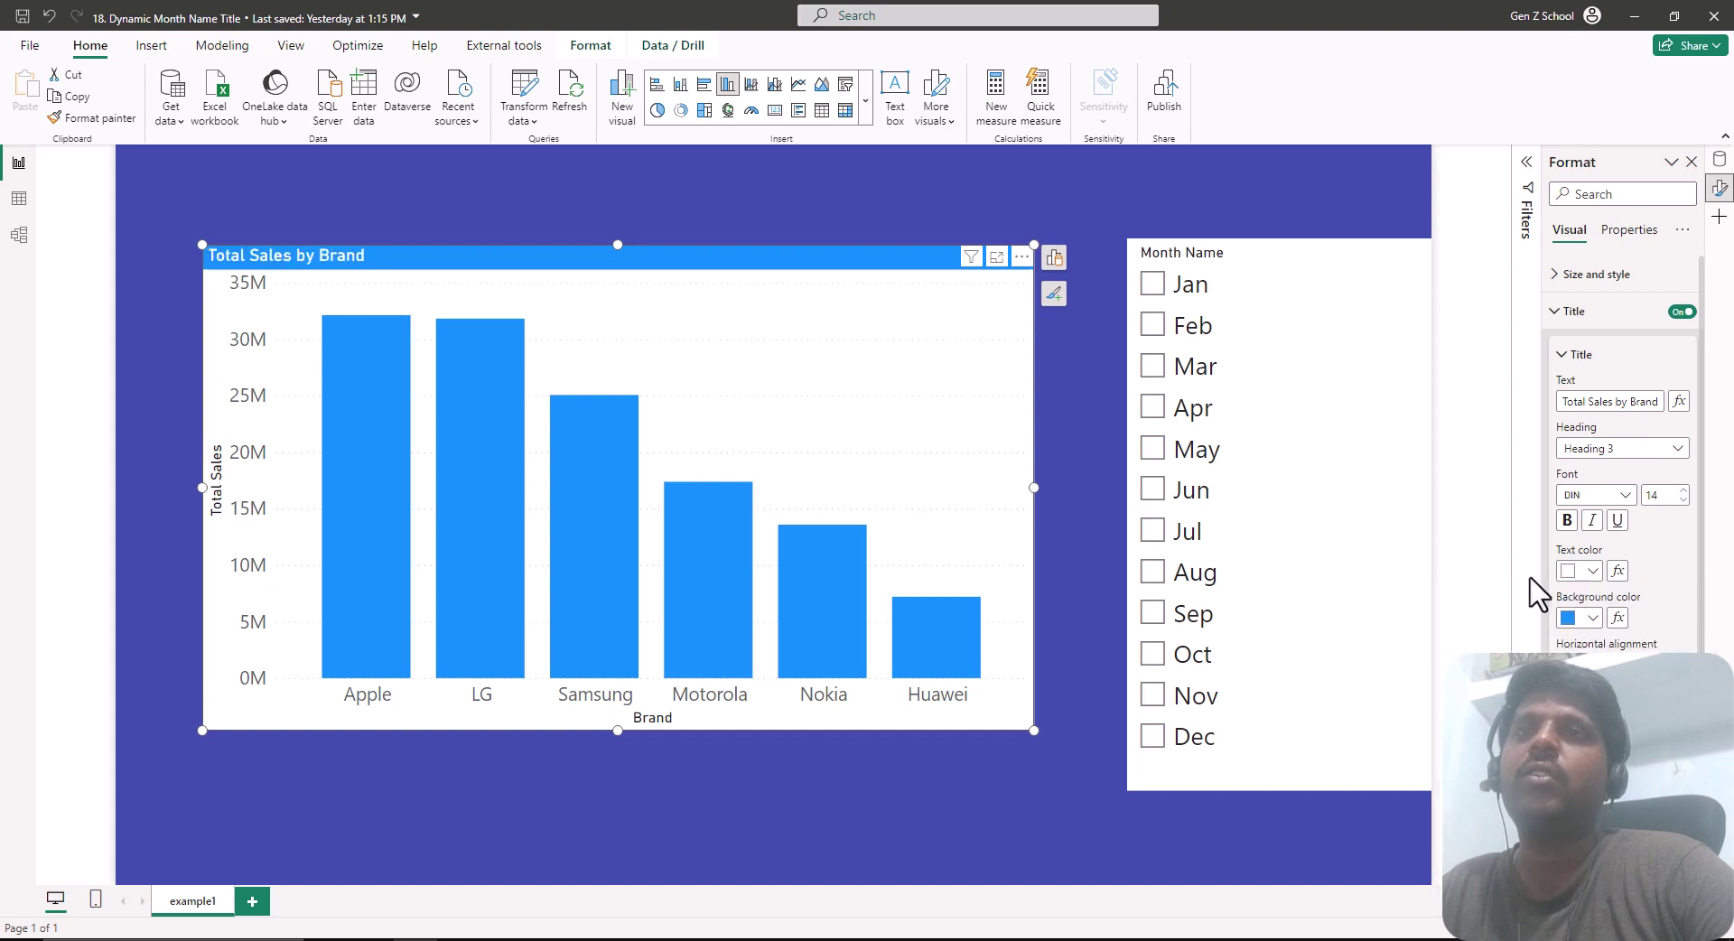
# - Create a new measure named Dynamic Title in MeasureTable
pyautogui.click(1720, 161)
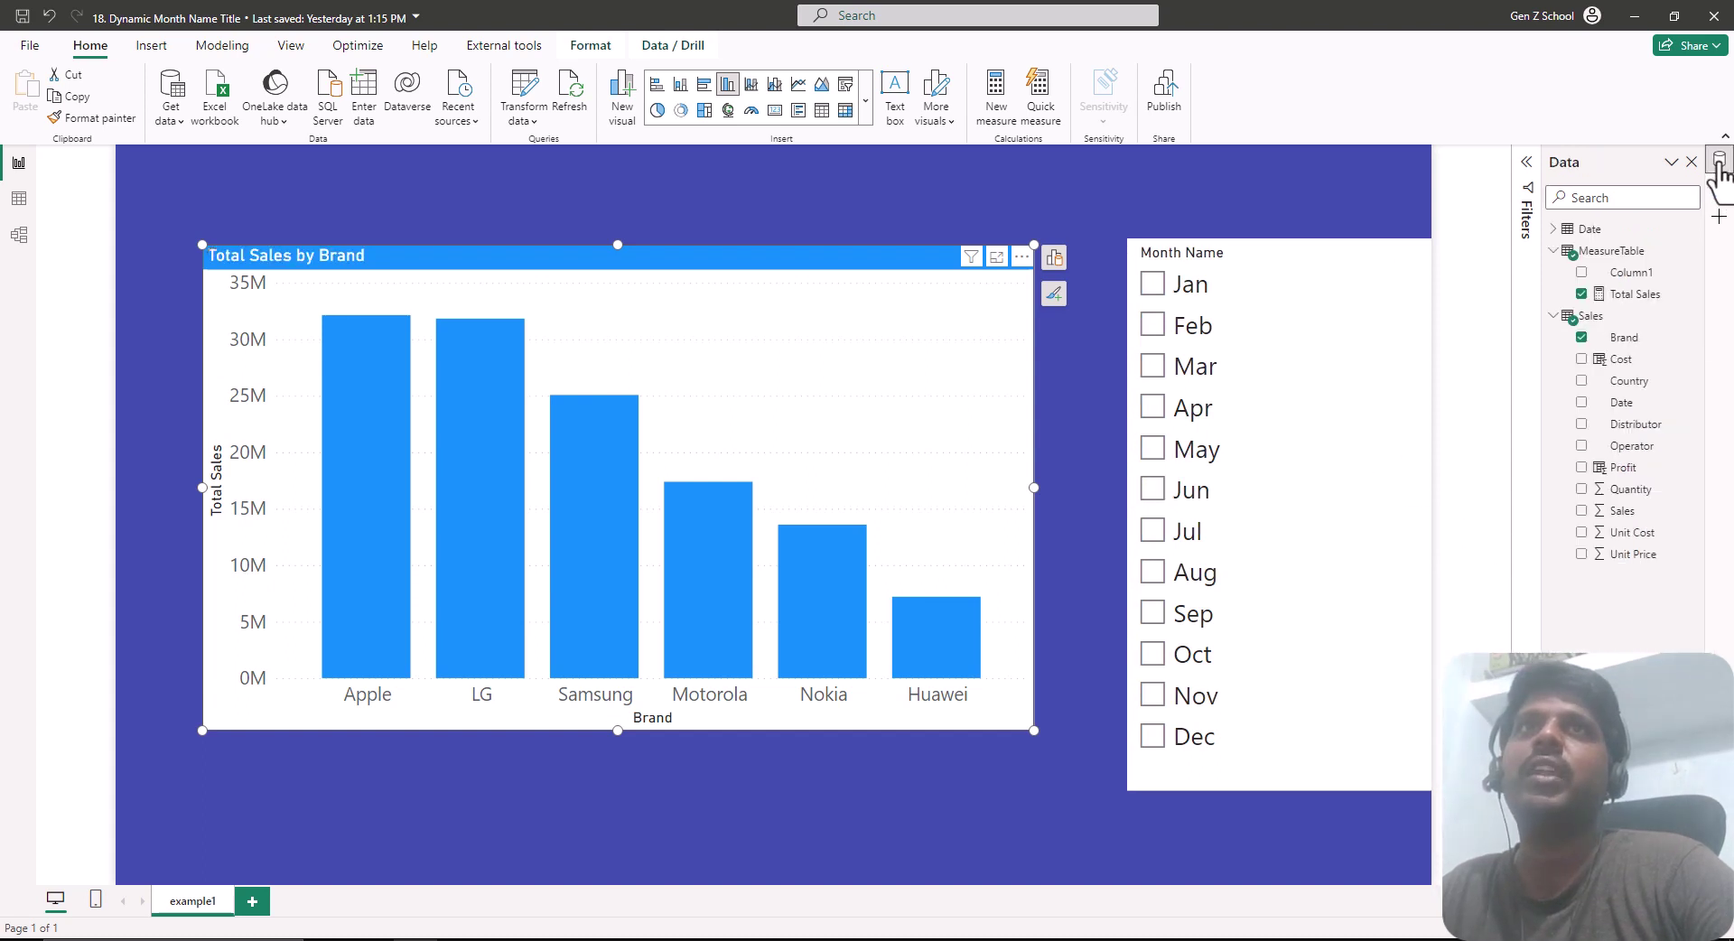
pyautogui.click(1616, 253)
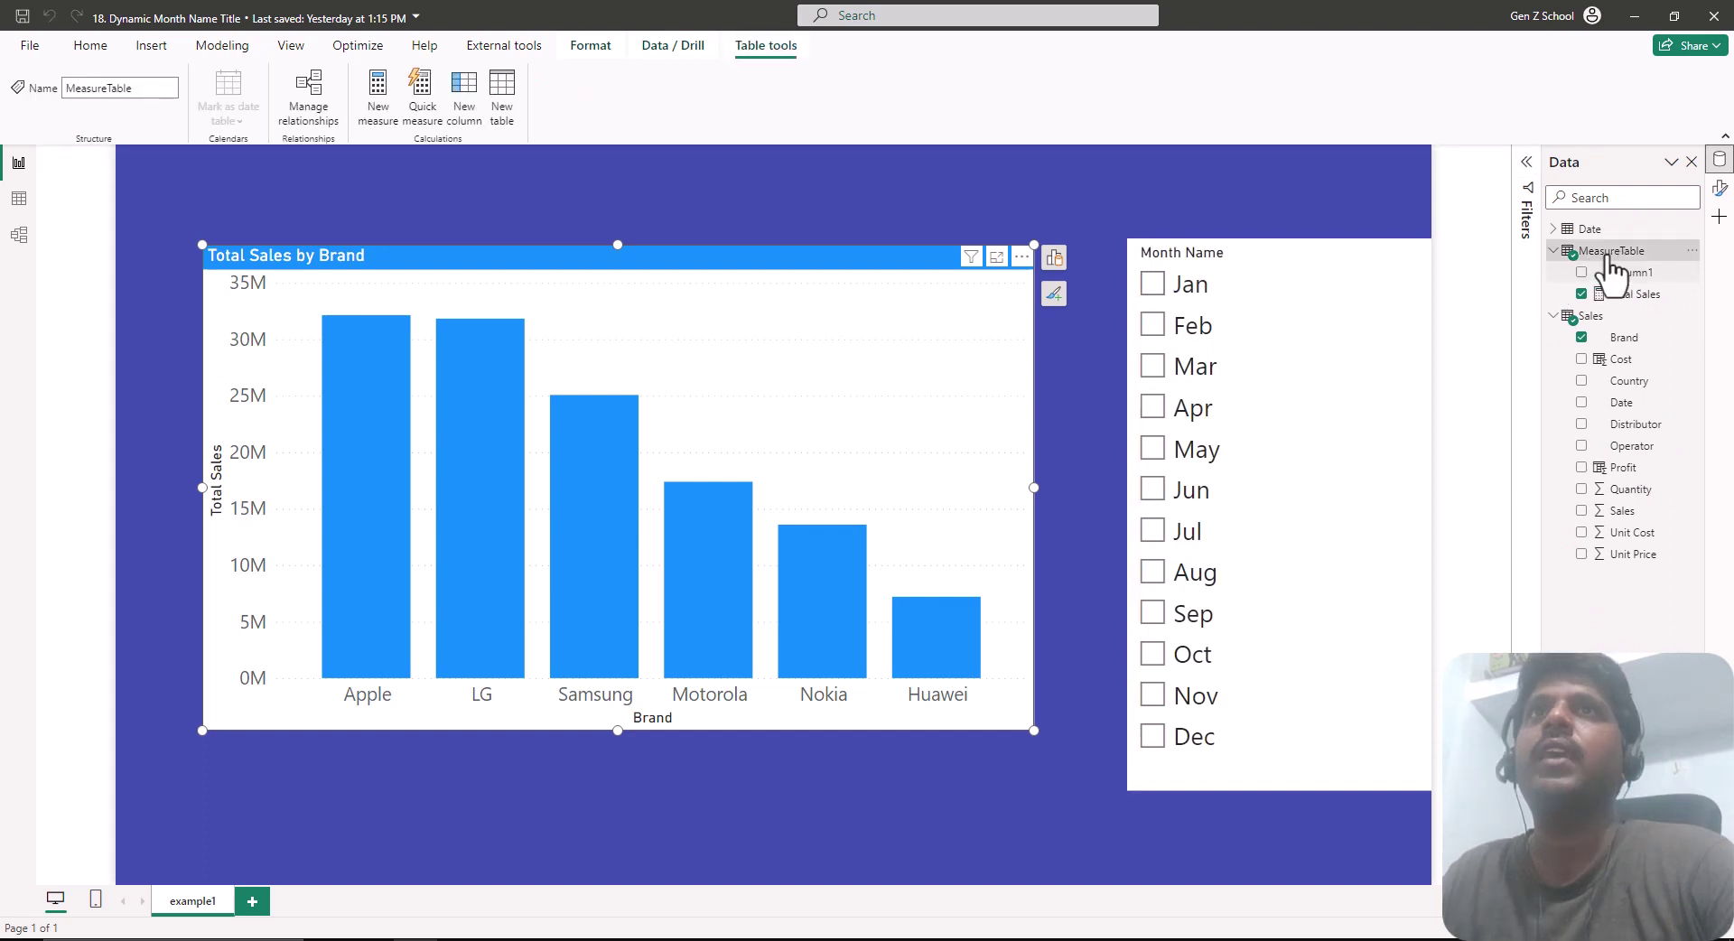
pyautogui.click(380, 98)
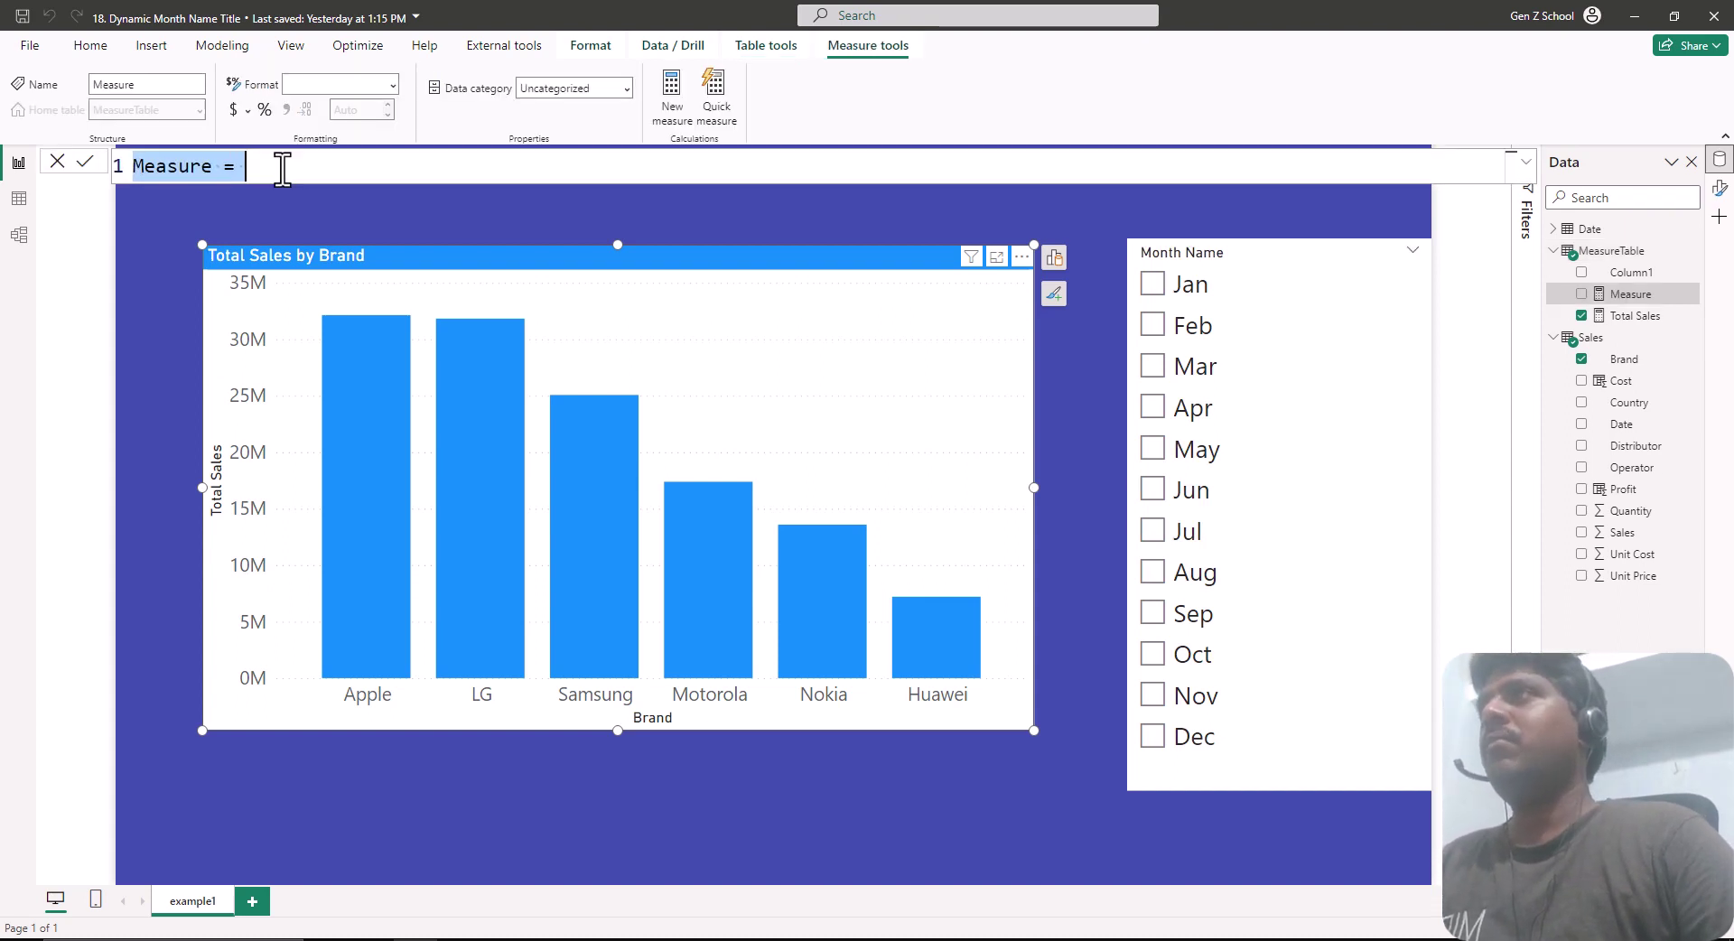
pyautogui.write('Dynamic Title')
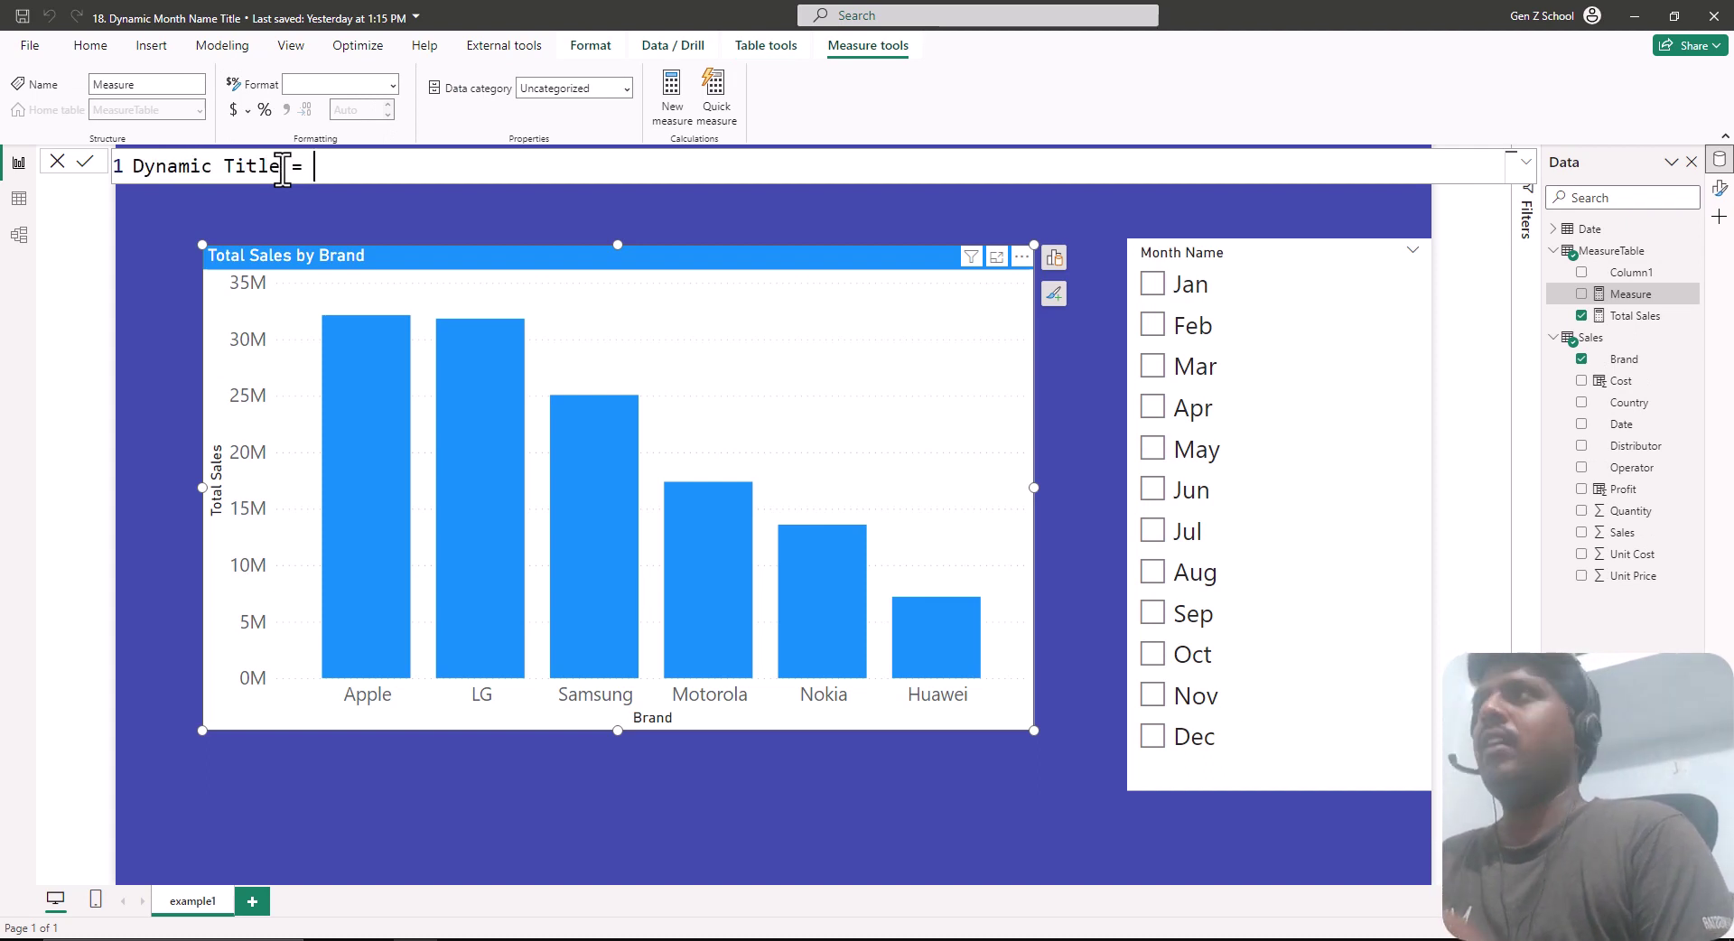
pyautogui.hotkey('shift', 'Return')
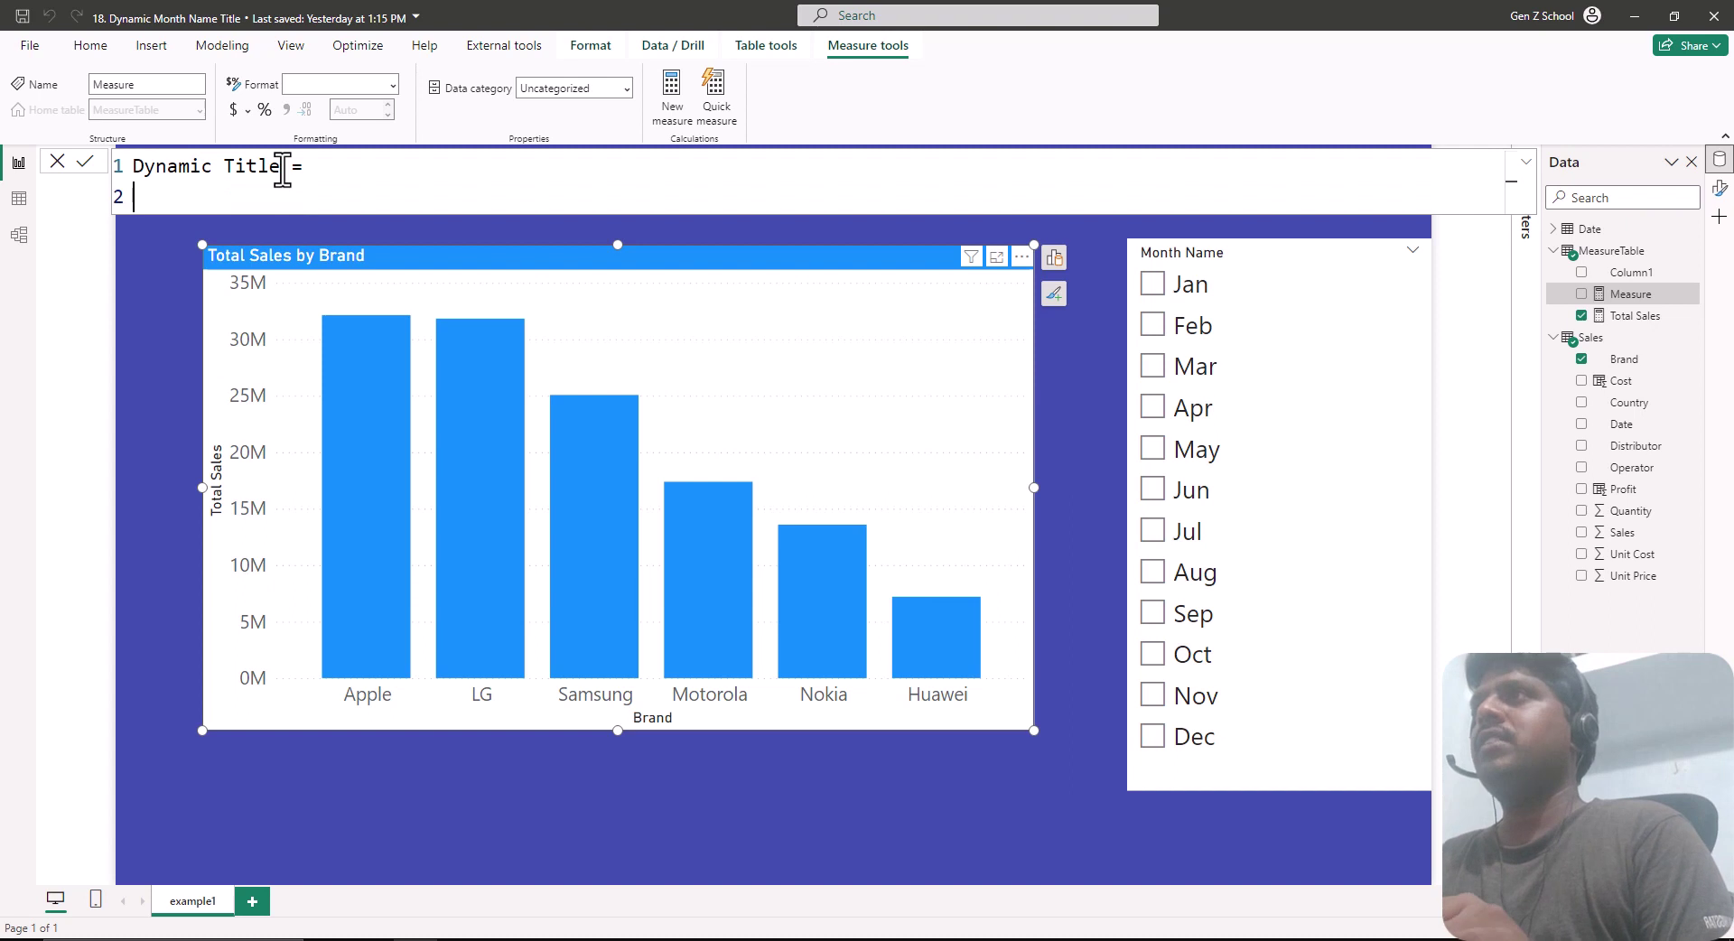
# - Start the formula with an outer IF testing ISFILTERED('Date'[Month Name])
pyautogui.write('IF(')
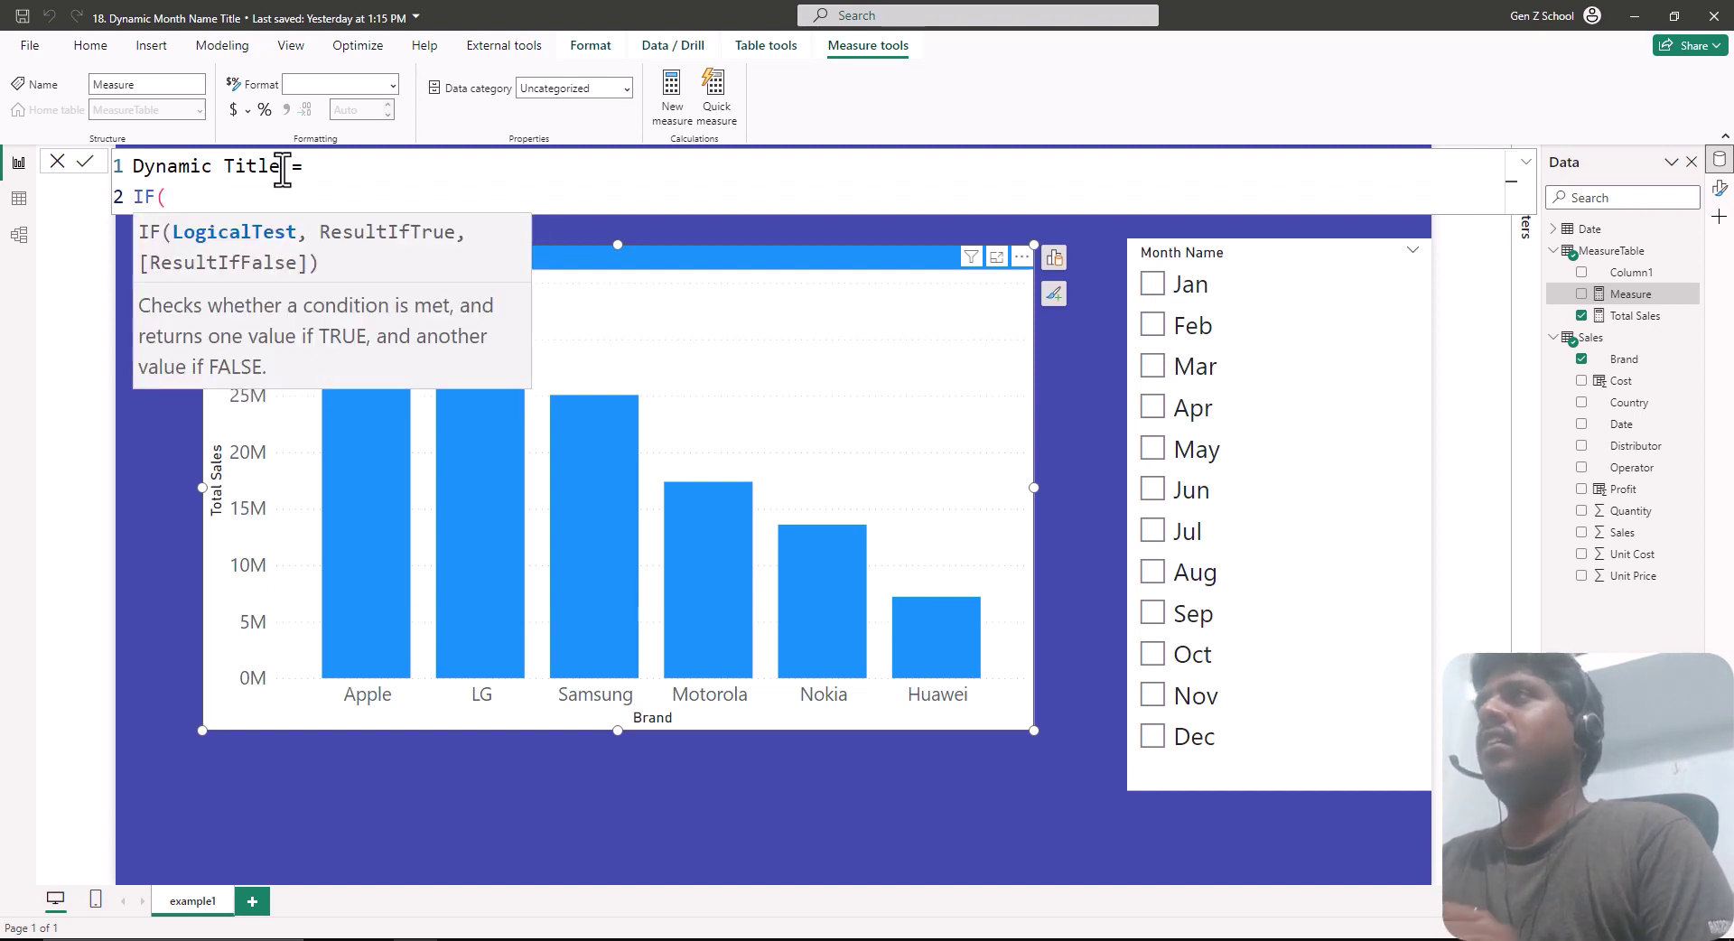
pyautogui.hotkey('shift', 'Return')
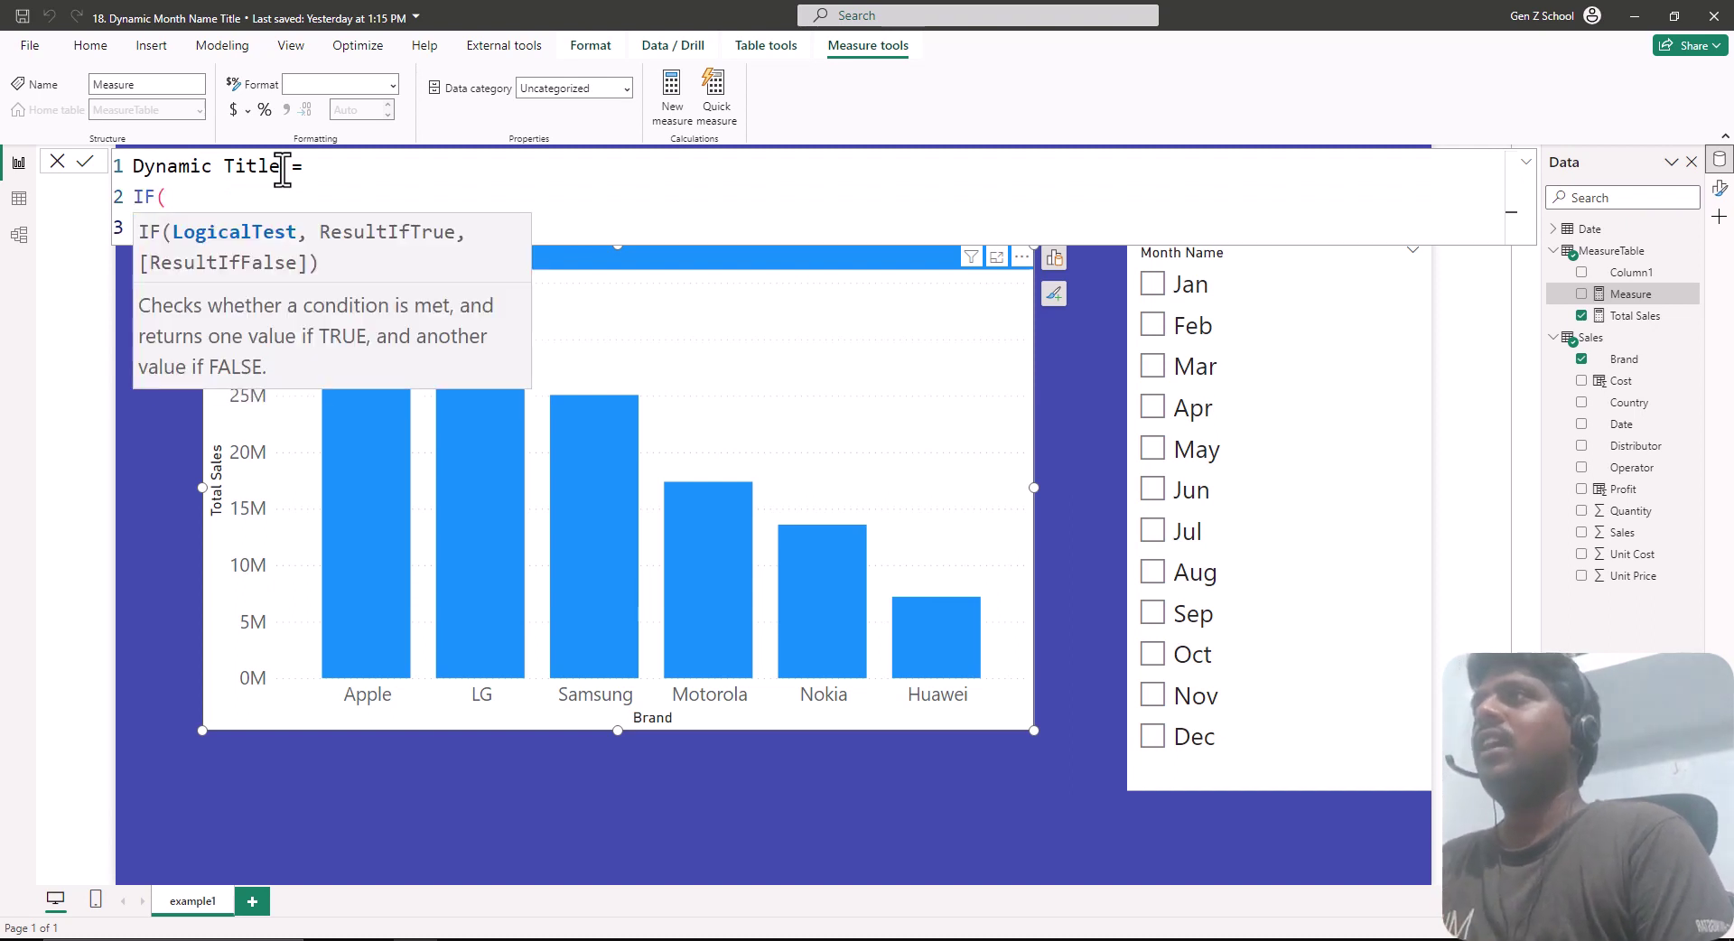
pyautogui.click(390, 189)
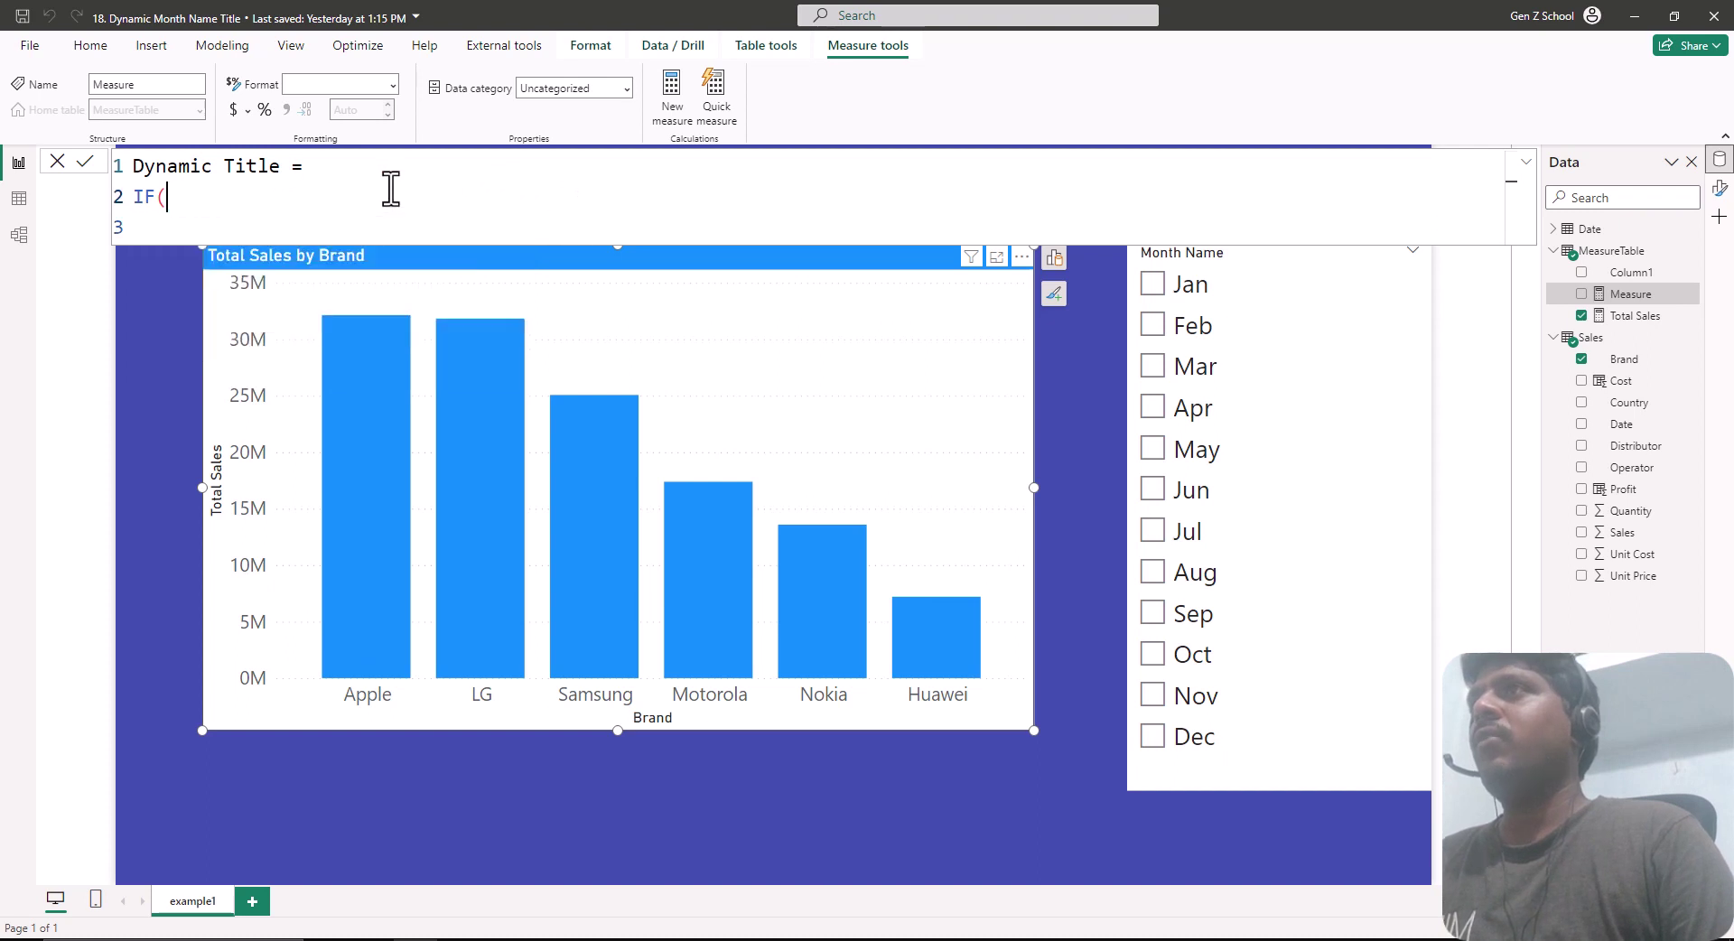
pyautogui.hotkey('shift', 'Return')
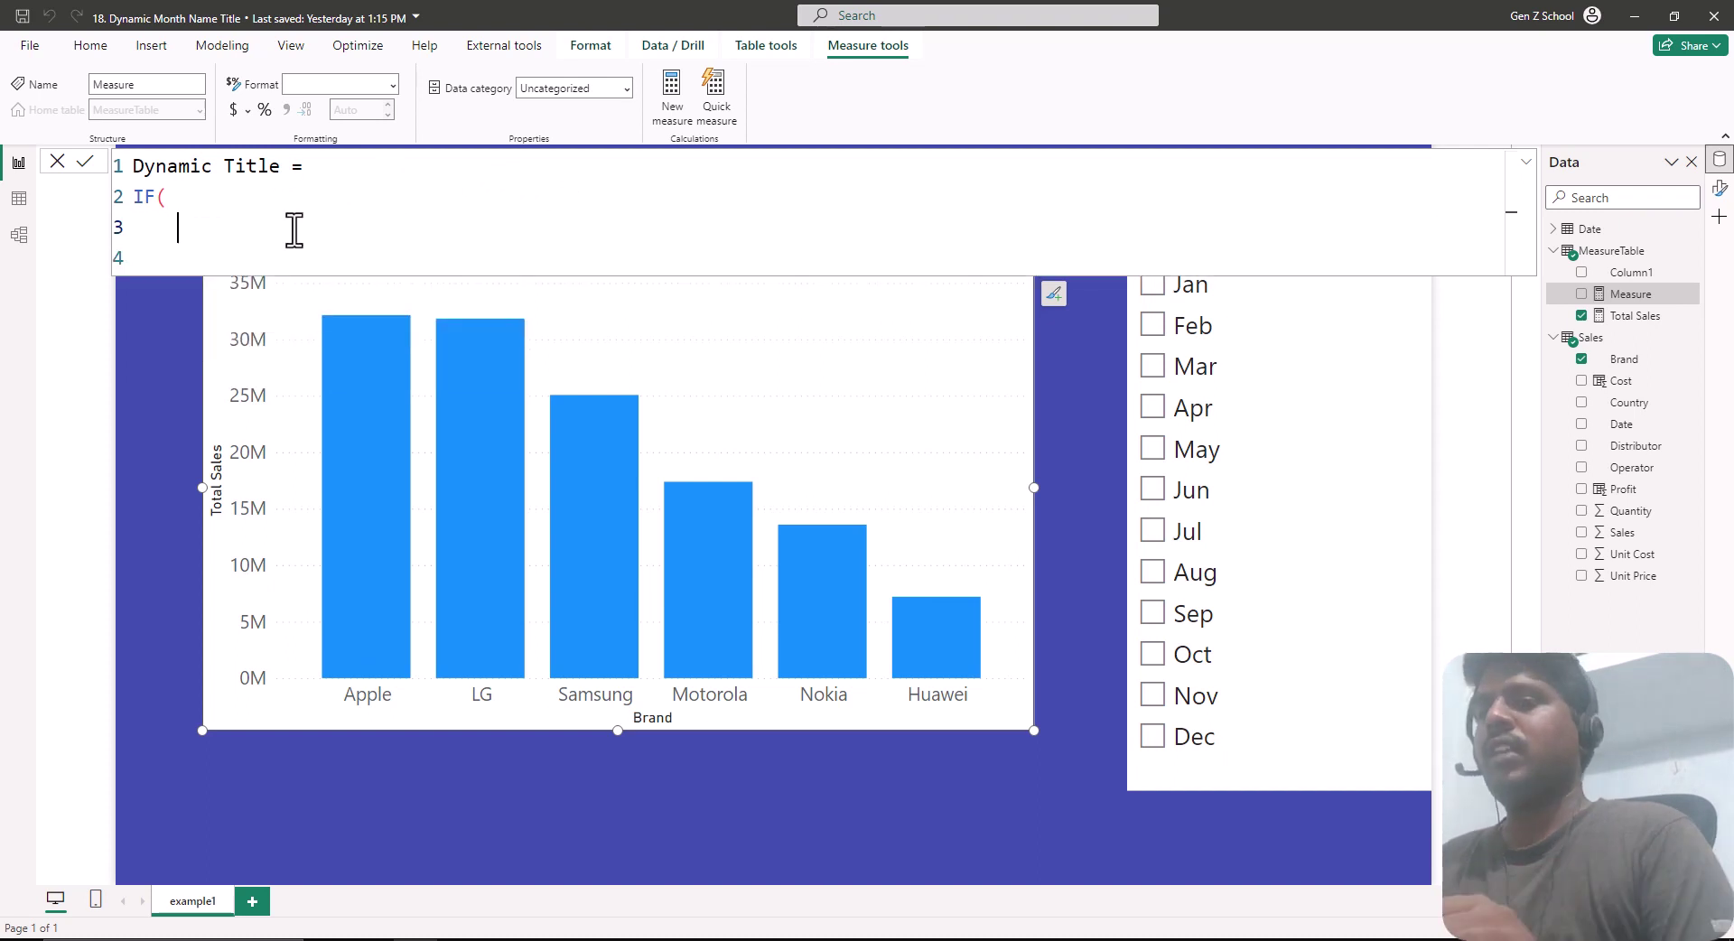
pyautogui.write('i')
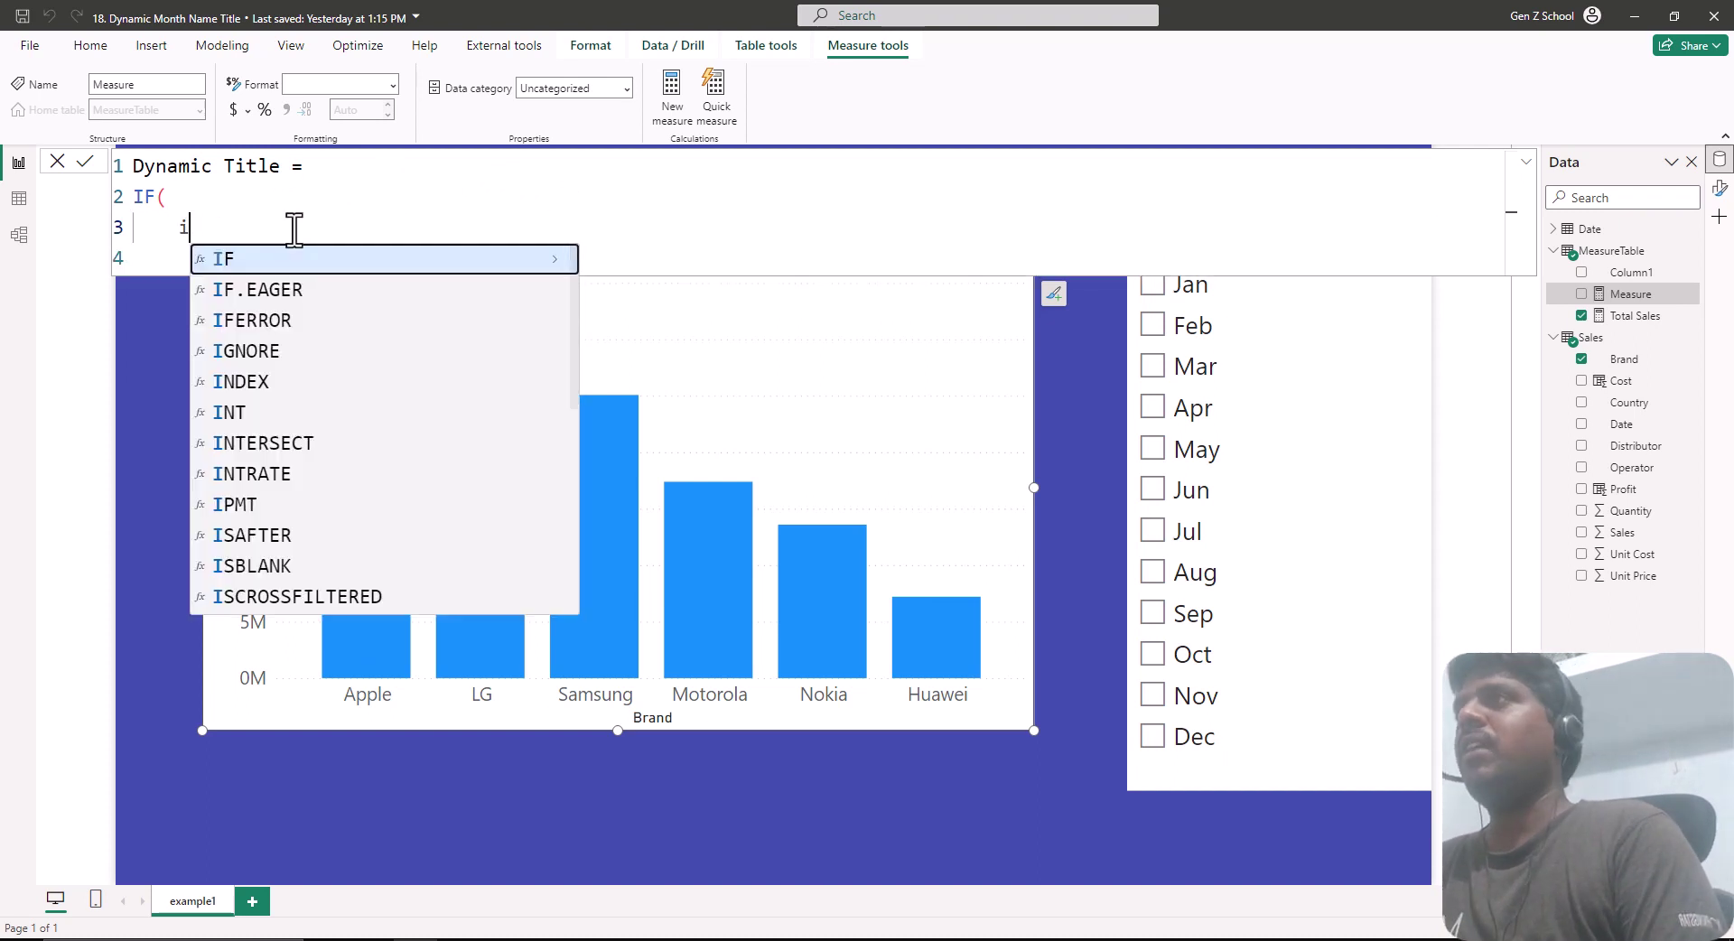
pyautogui.write('sfi')
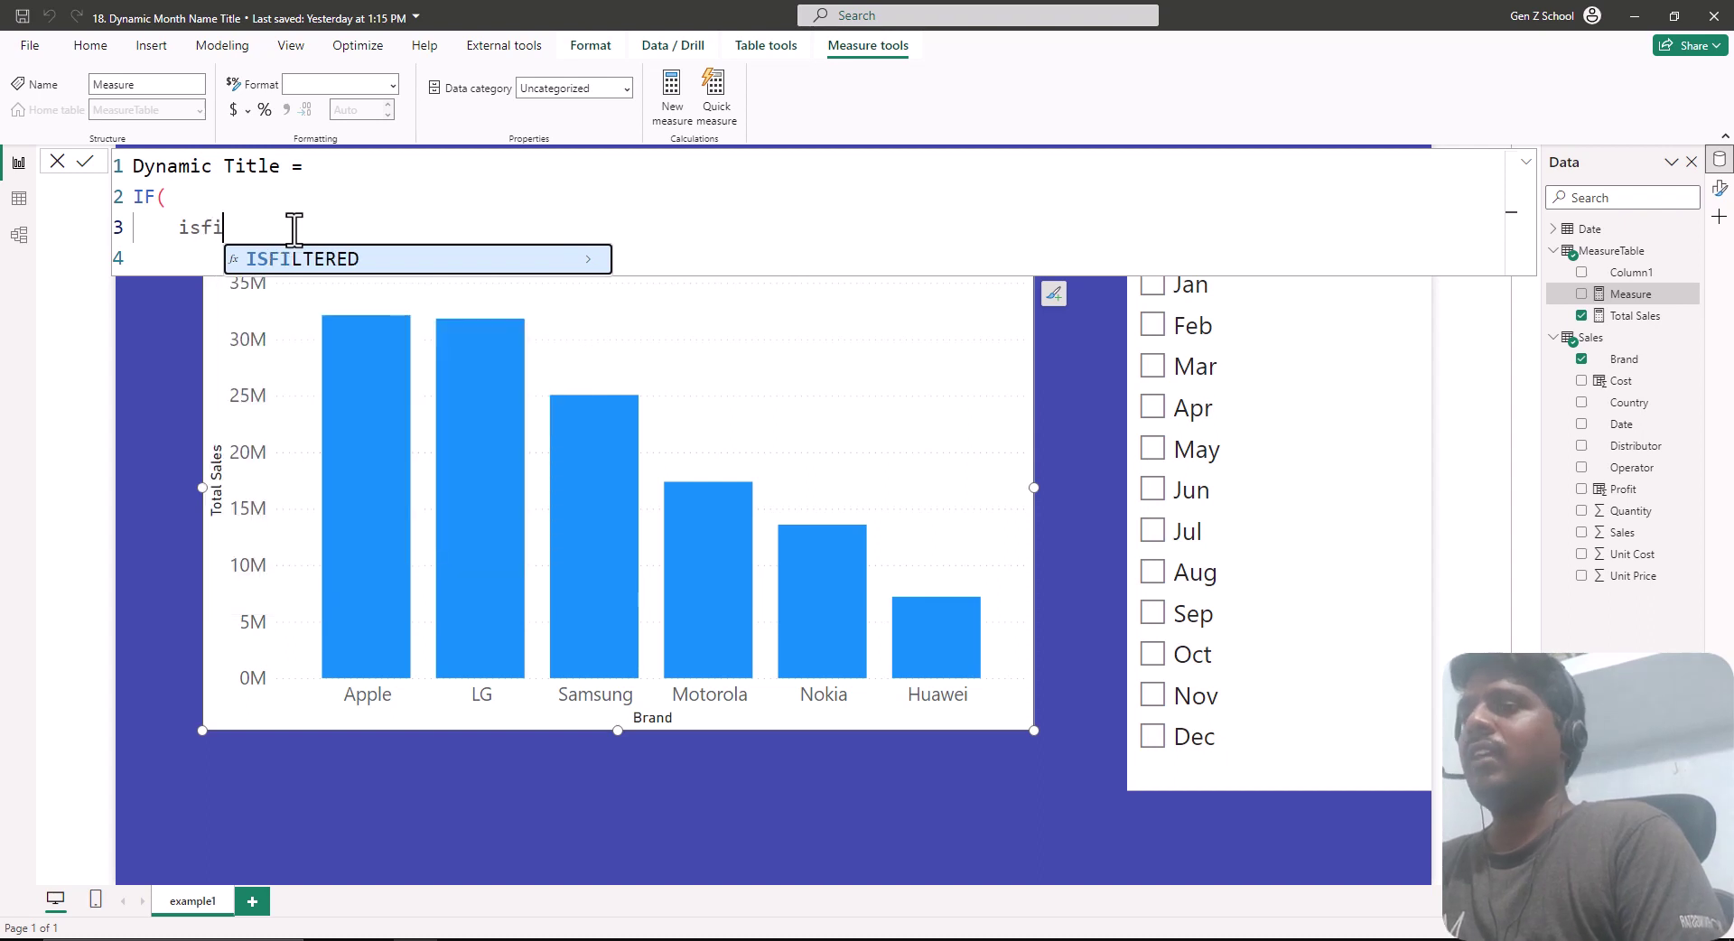
pyautogui.press('Tab')
pyautogui.press('Down')
pyautogui.press('Down')
pyautogui.press('Down')
pyautogui.press('Tab')
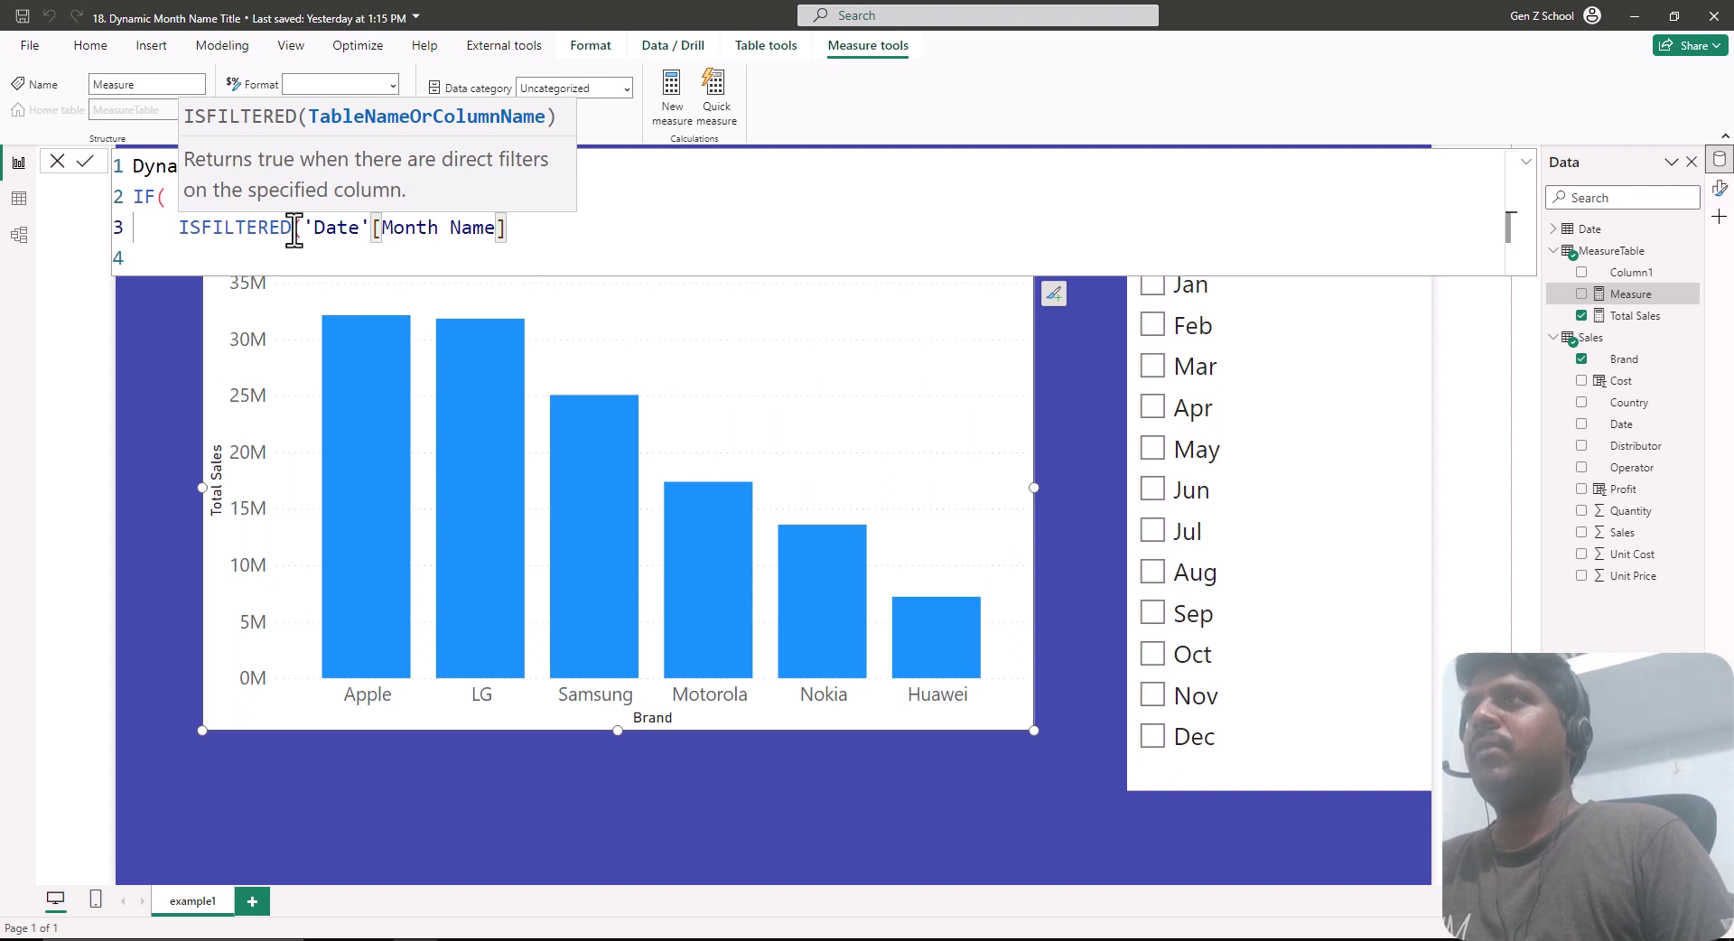
pyautogui.write('),')
pyautogui.hotkey('shift', 'Return')
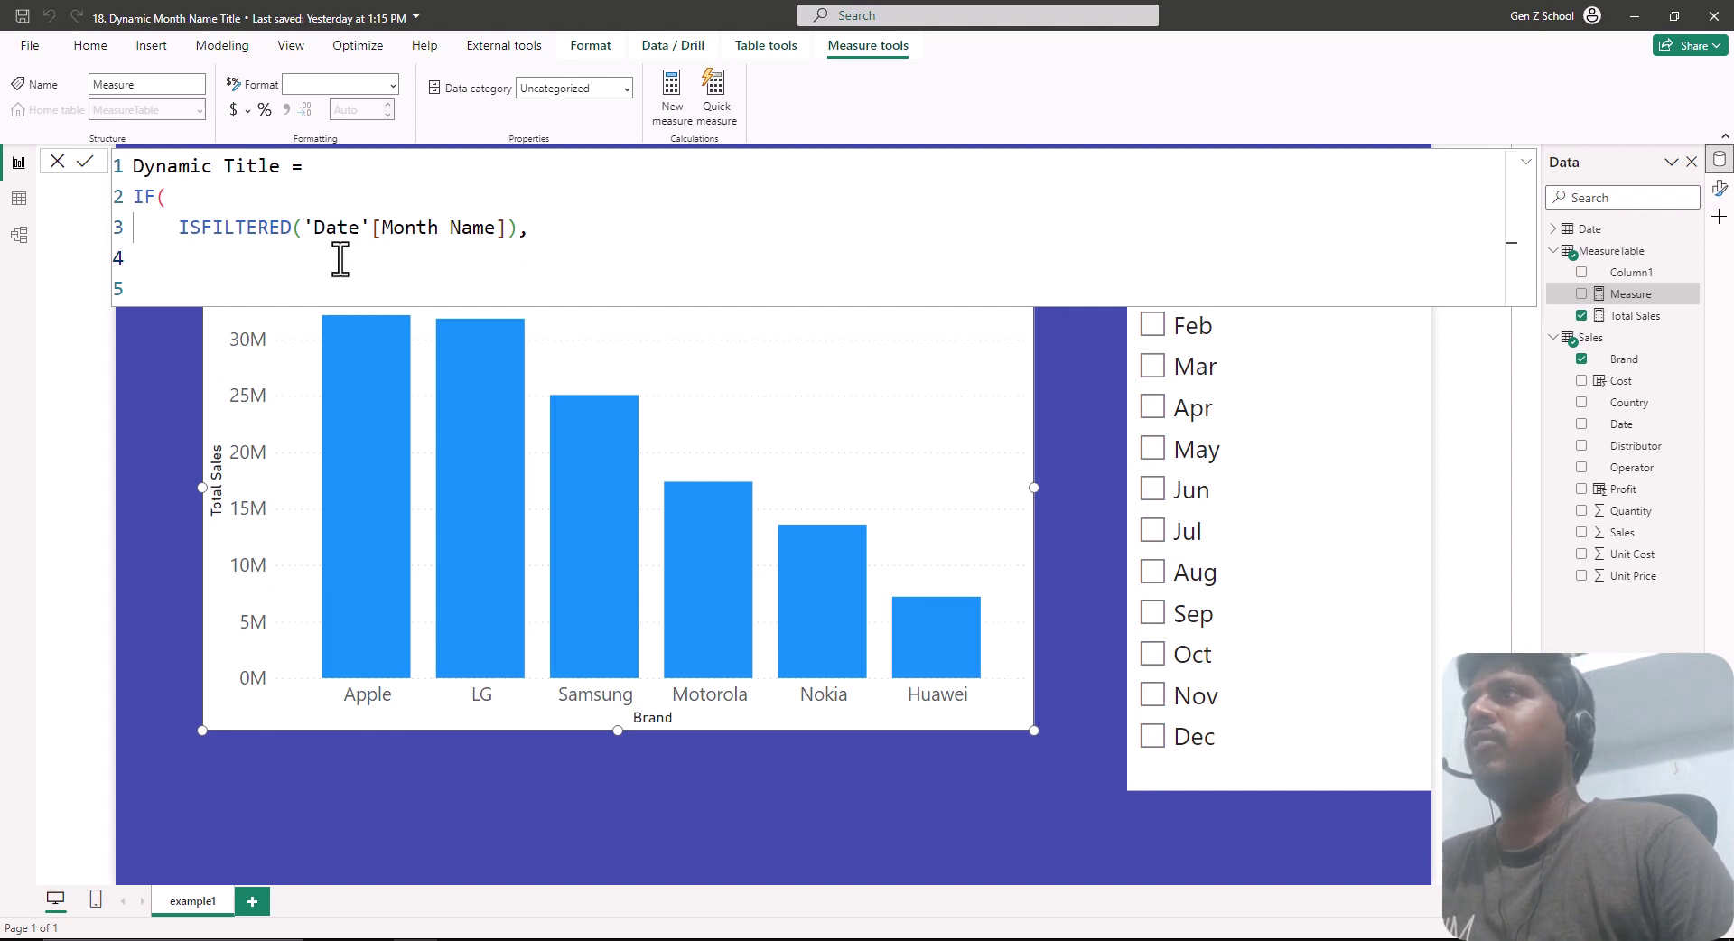
# - Add a nested IF testing HASONEFILTER('Date'[Month Name])
pyautogui.write('IF(')
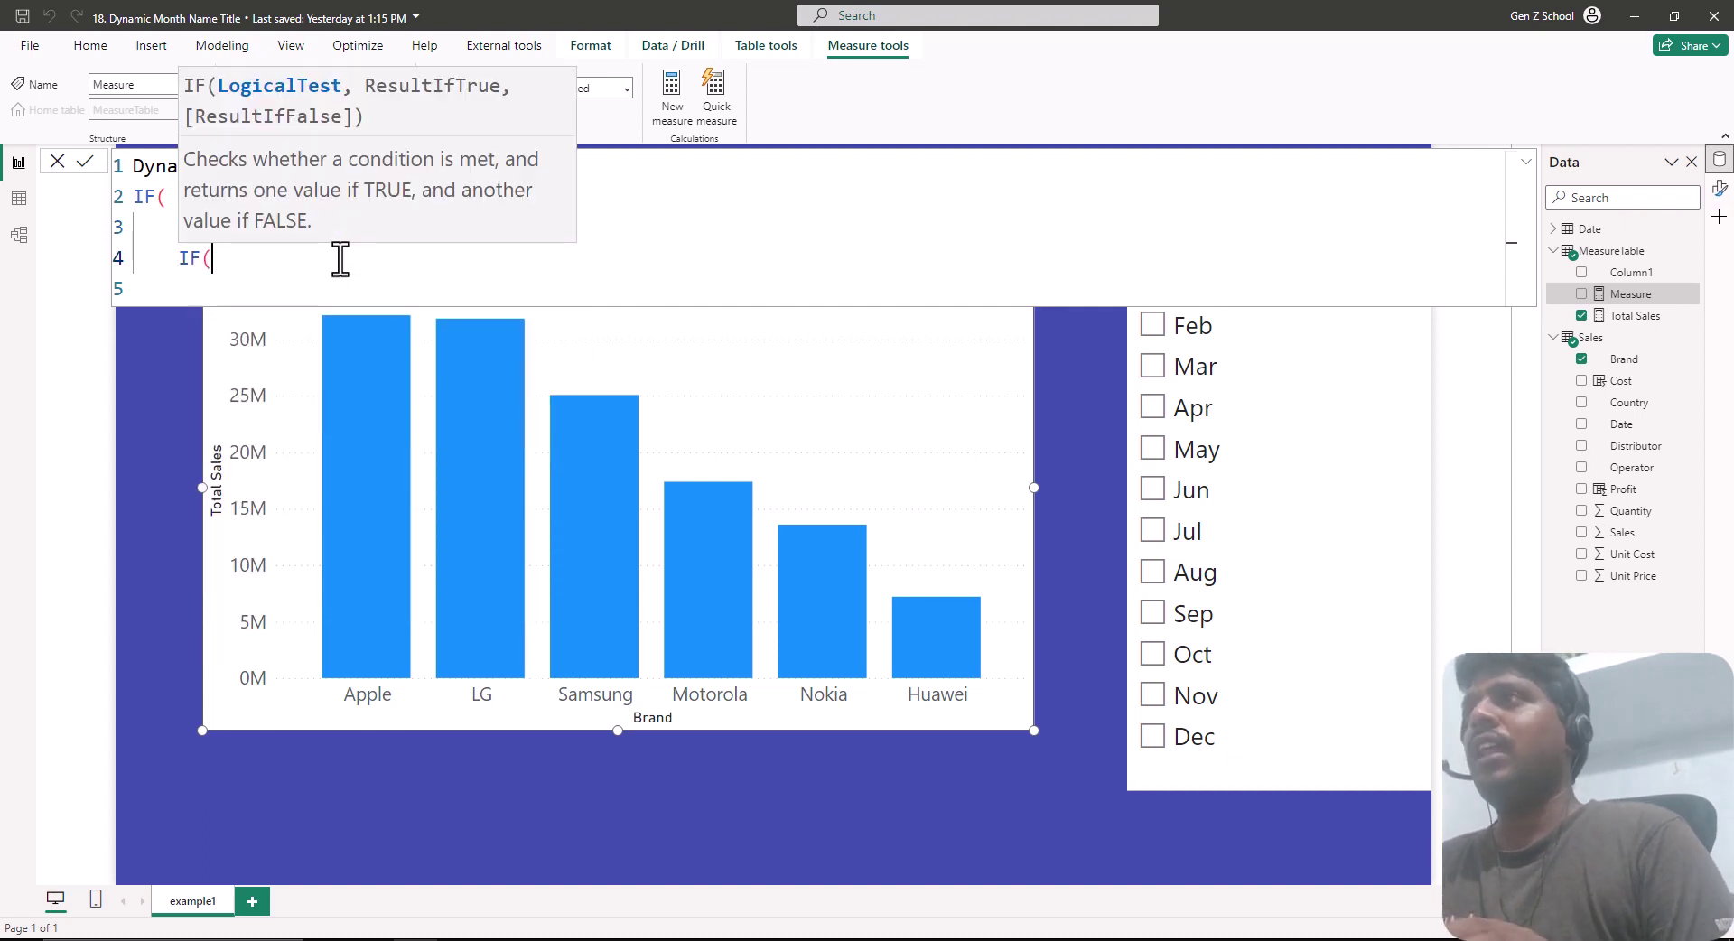
pyautogui.hotkey('shift', 'Return')
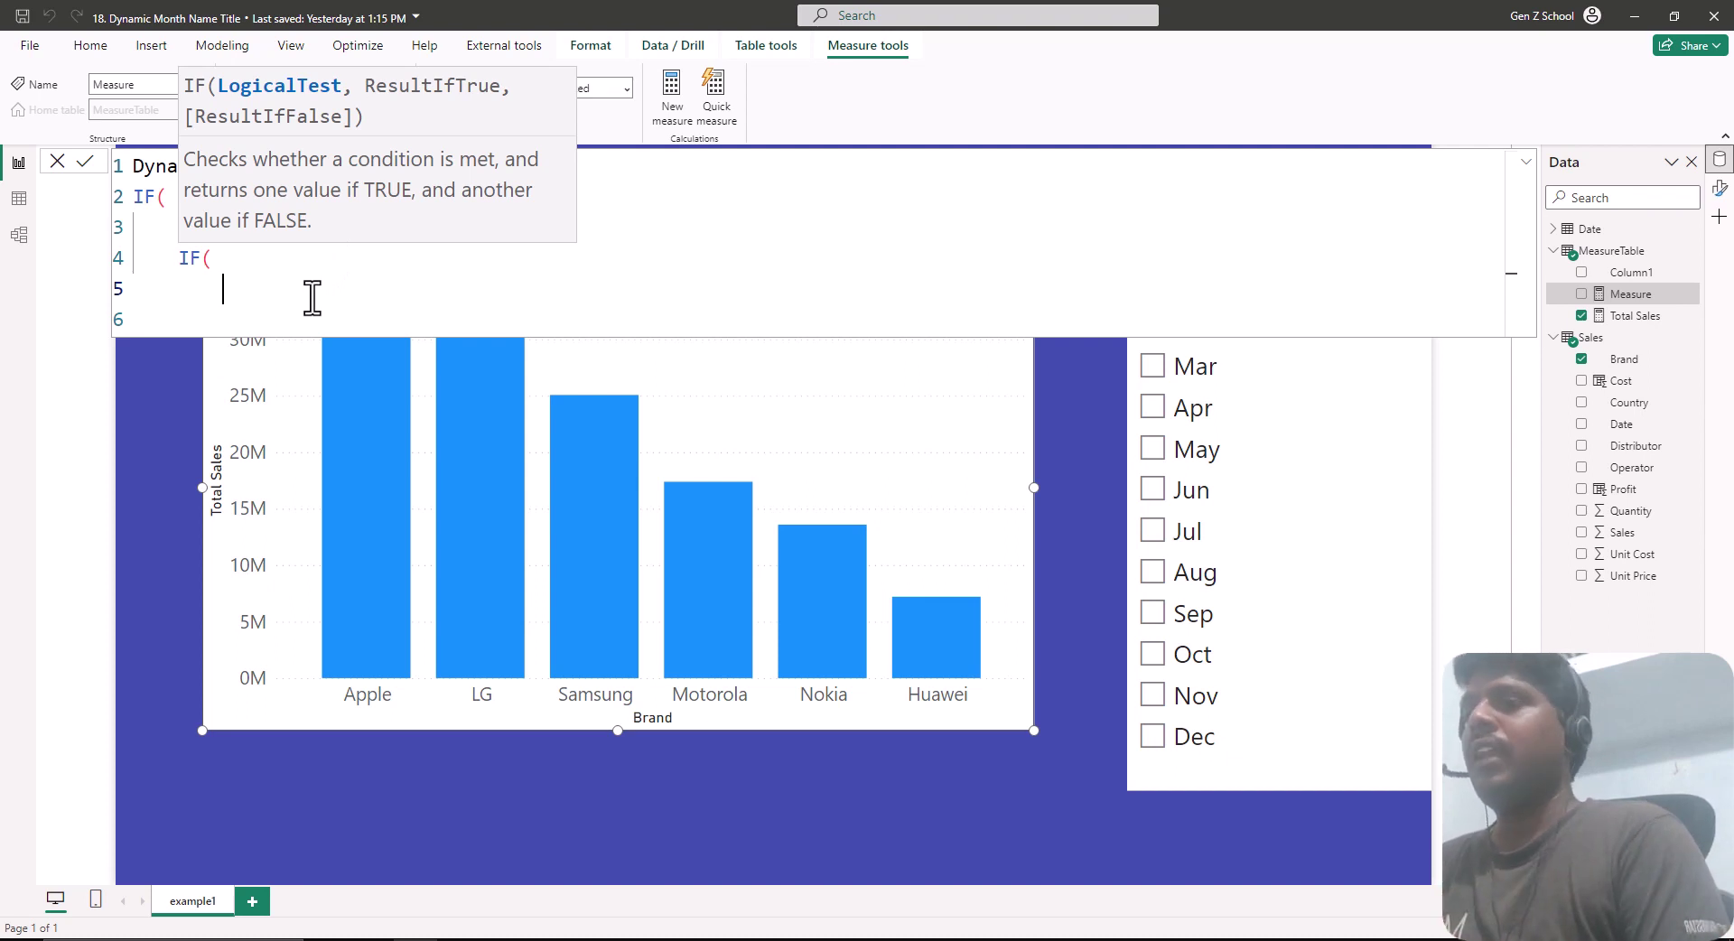
pyautogui.write('ha')
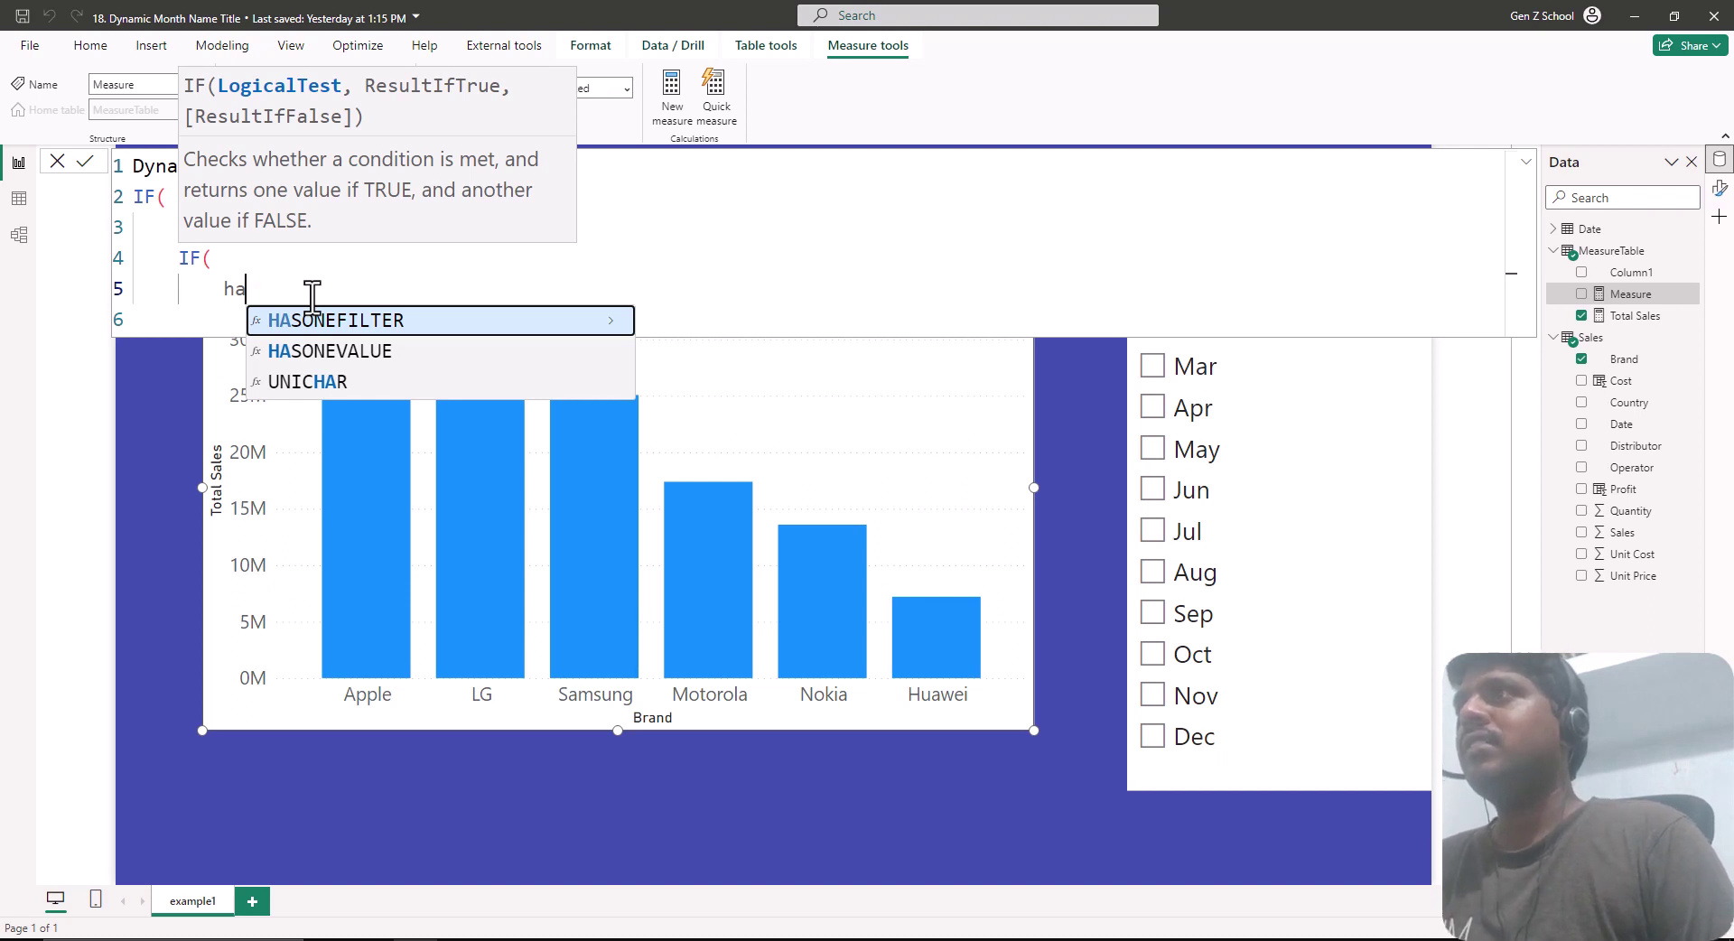
pyautogui.press('Tab')
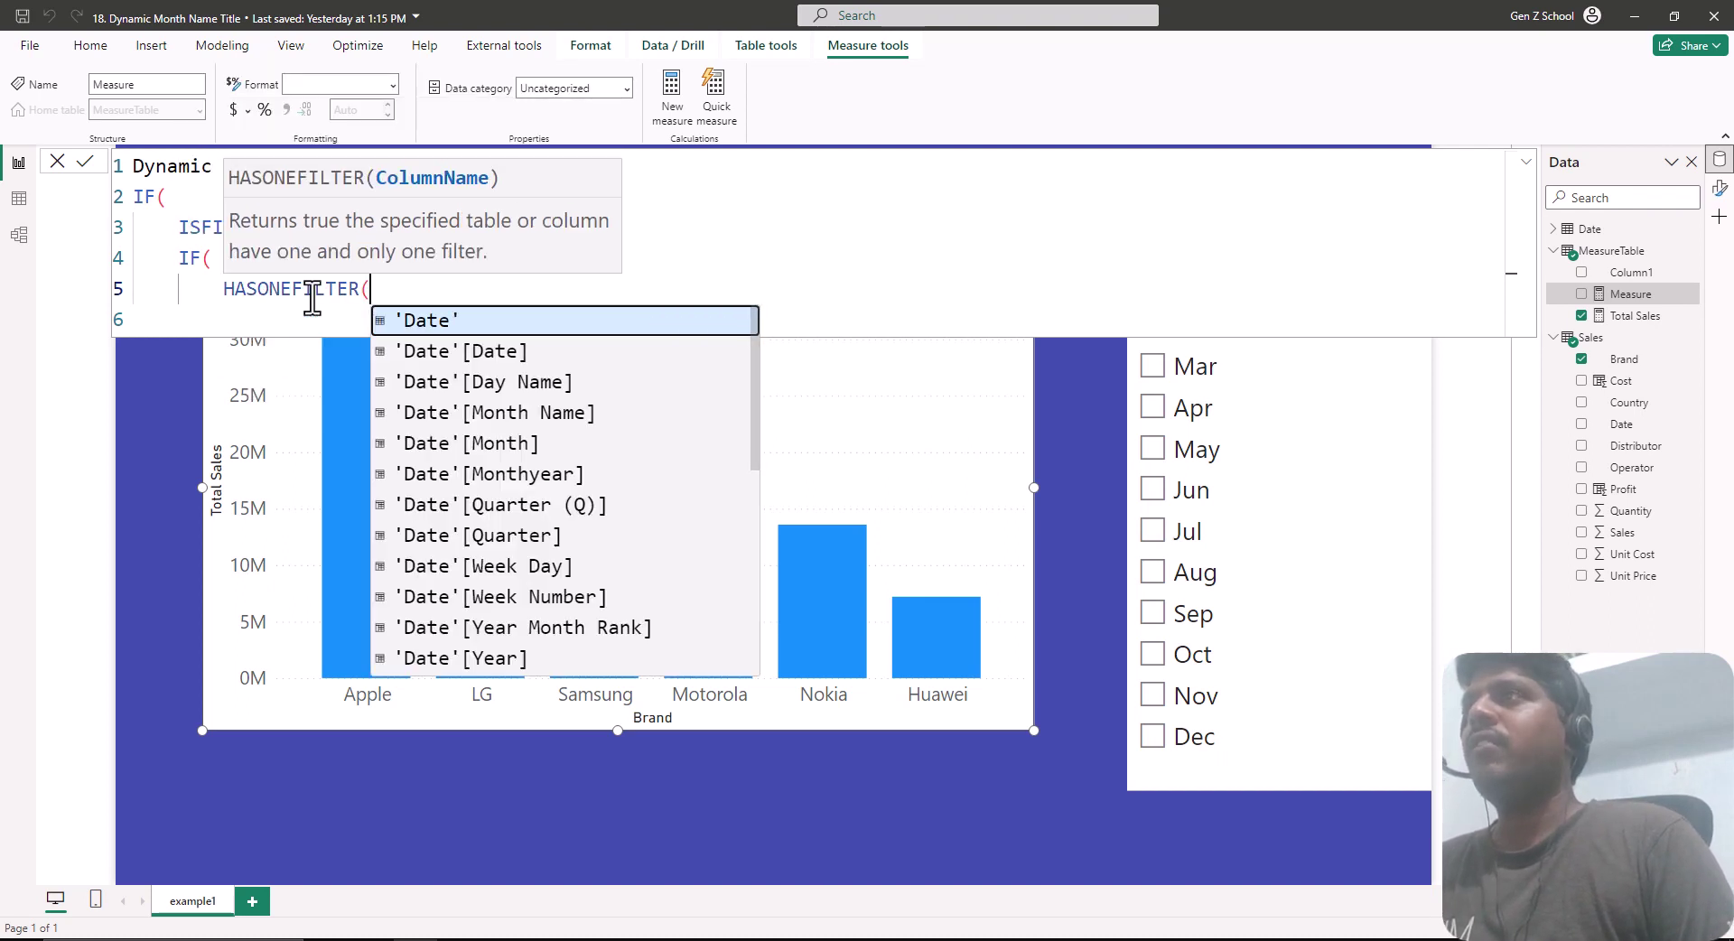
pyautogui.press('Down')
pyautogui.press('Down')
pyautogui.press('Down')
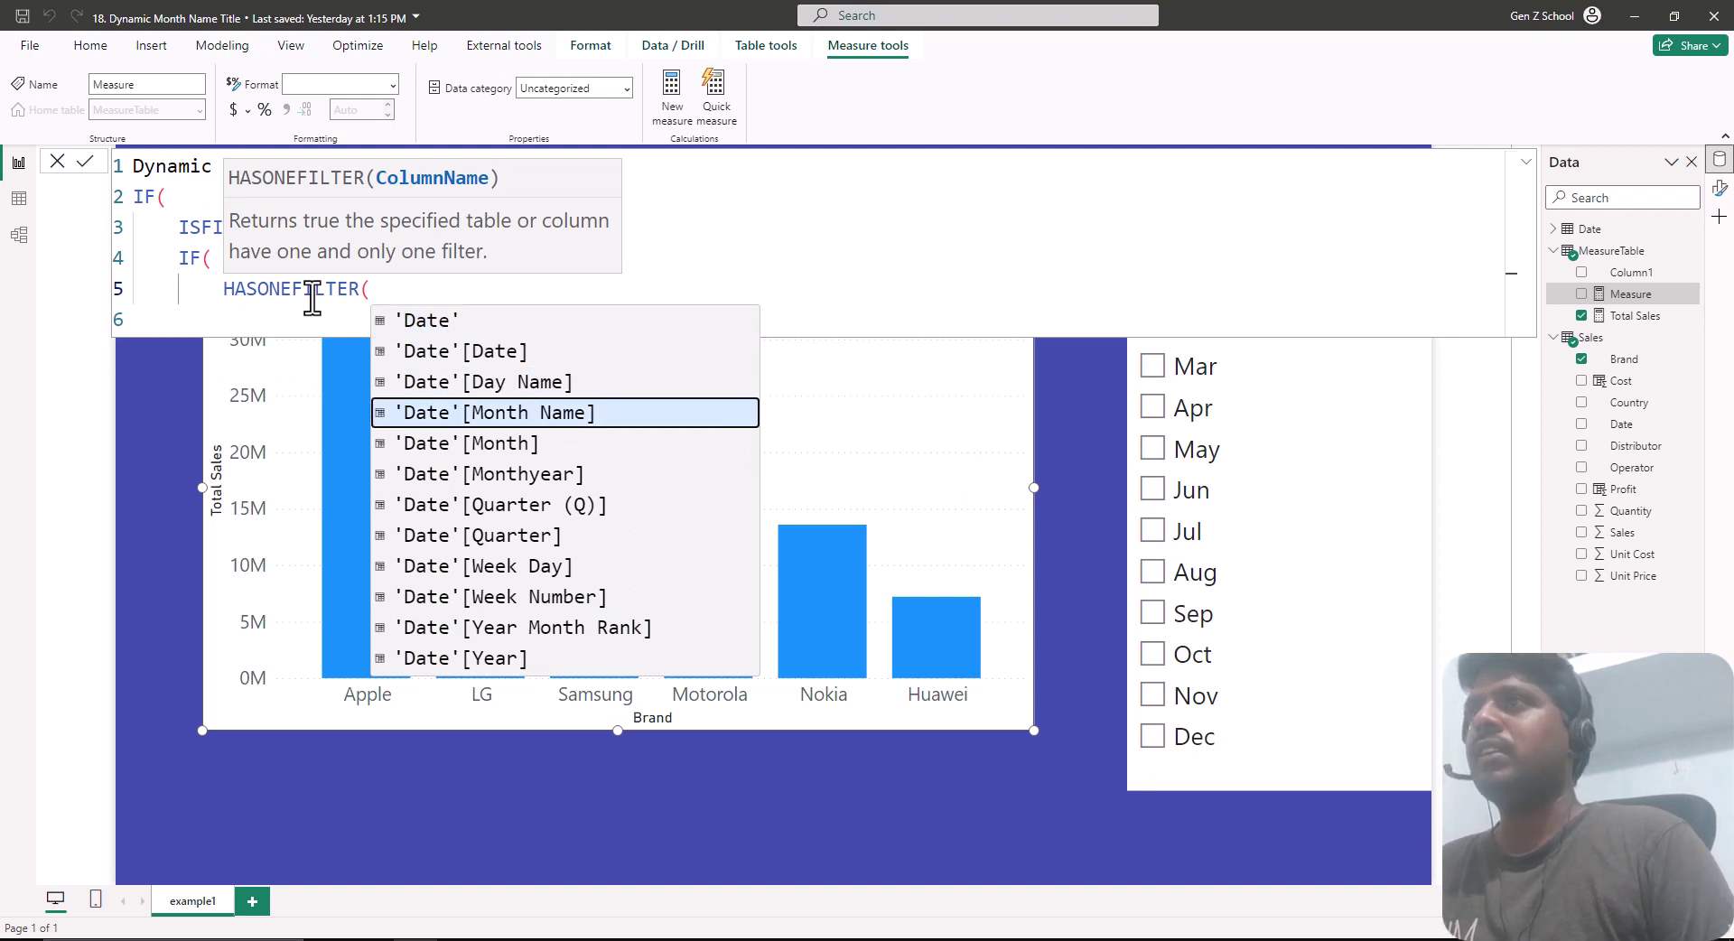
pyautogui.press('Tab')
pyautogui.write('),')
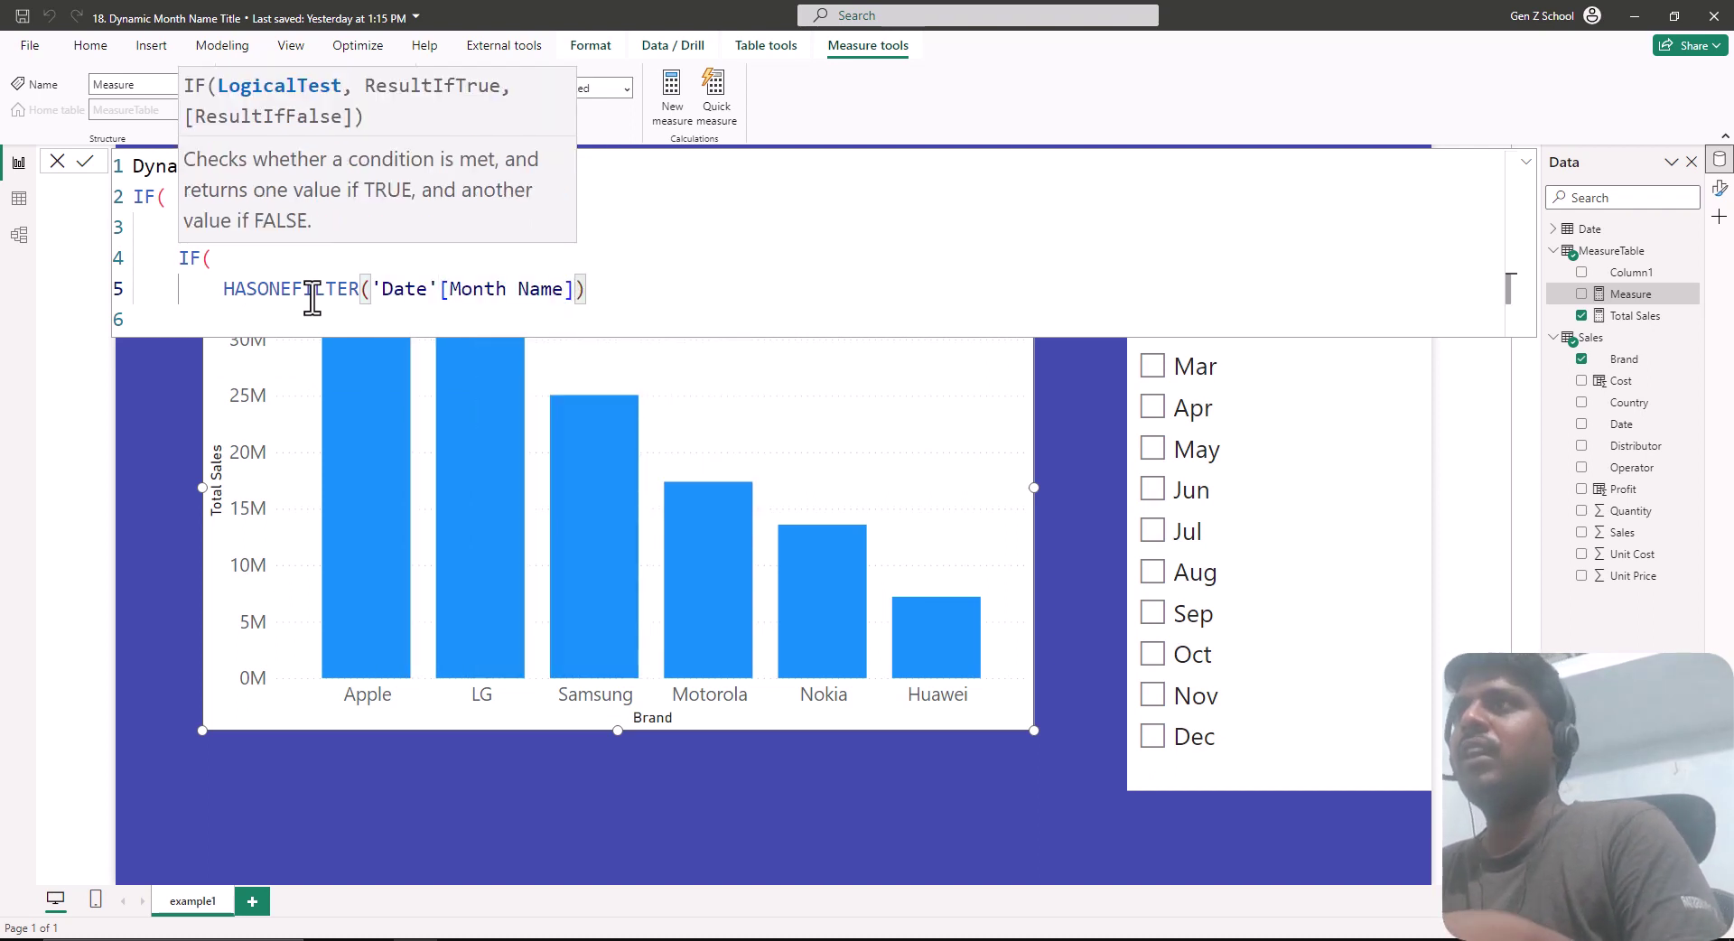
pyautogui.press('Return')
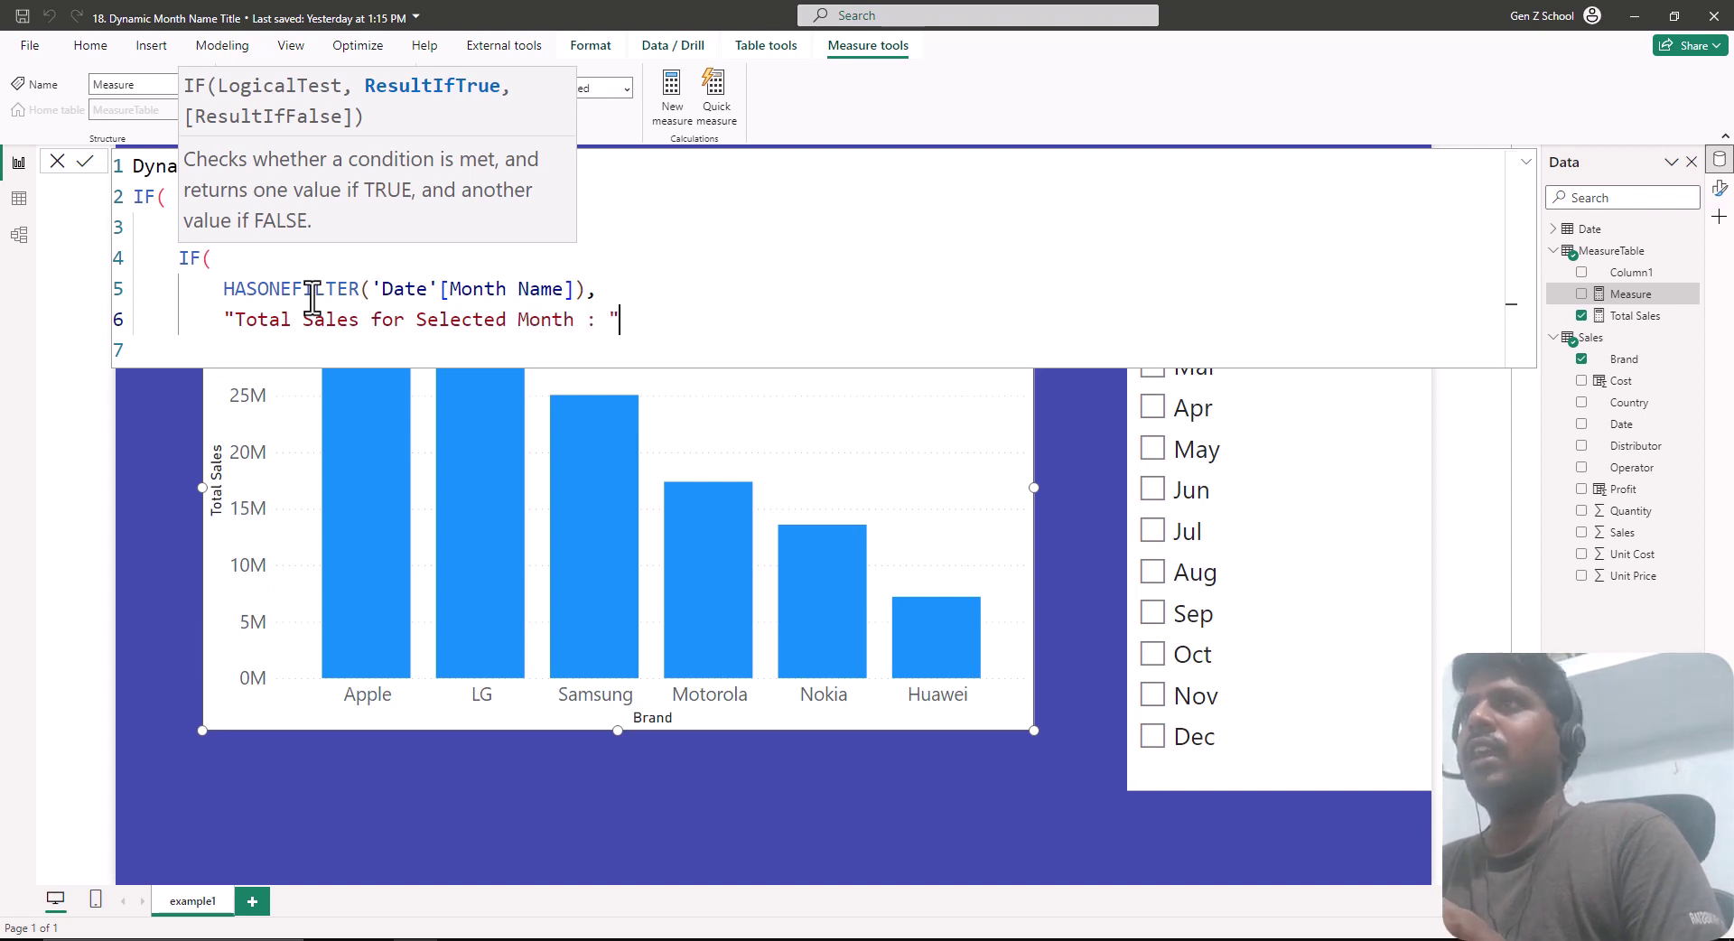
# - Return "Total Sales for Selected Month : " & SELECTEDVALUE('Date'[Month Name]) for a single month
pyautogui.write('&')
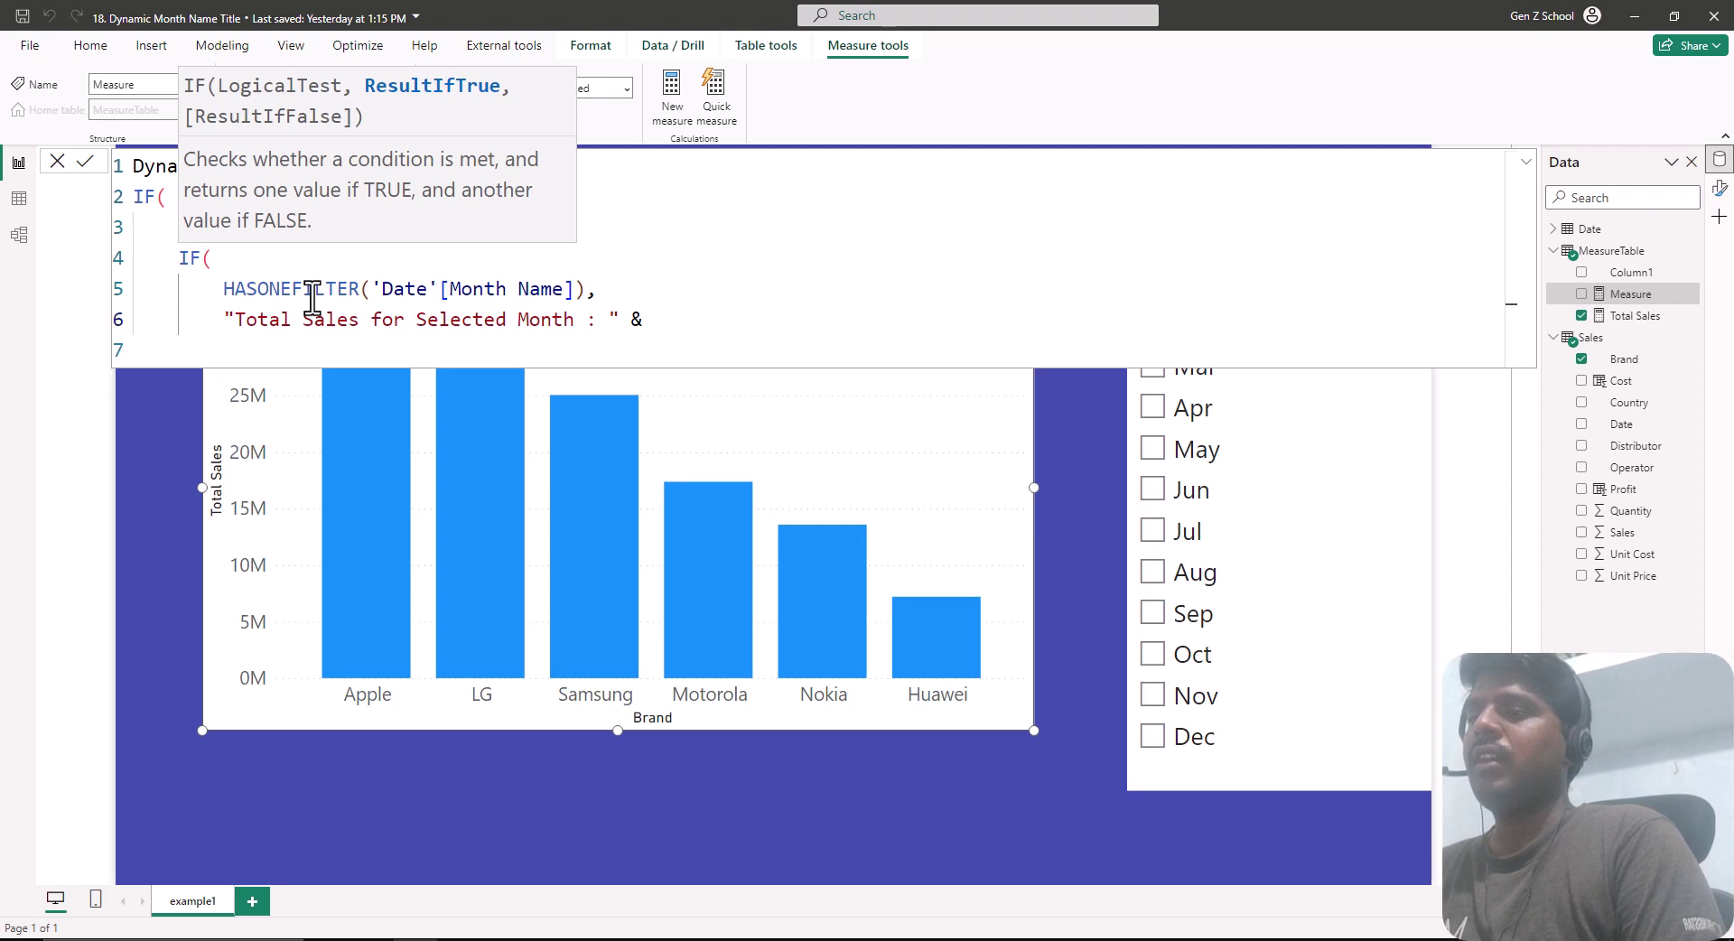
pyautogui.write('Sel')
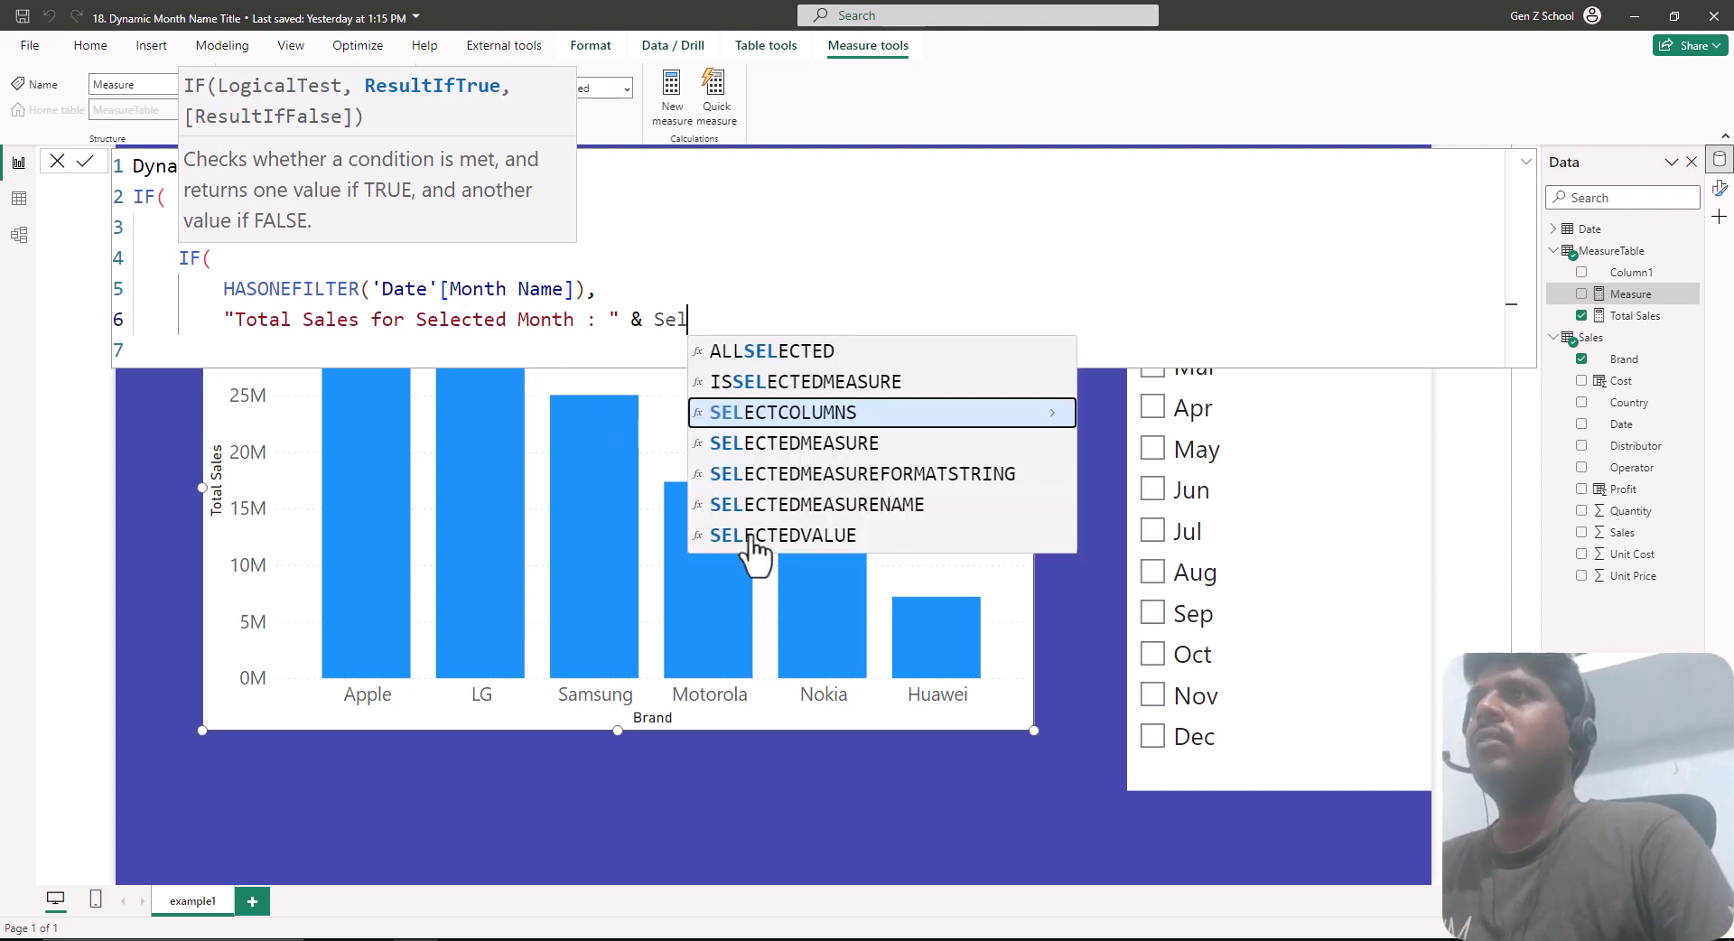
pyautogui.click(784, 535)
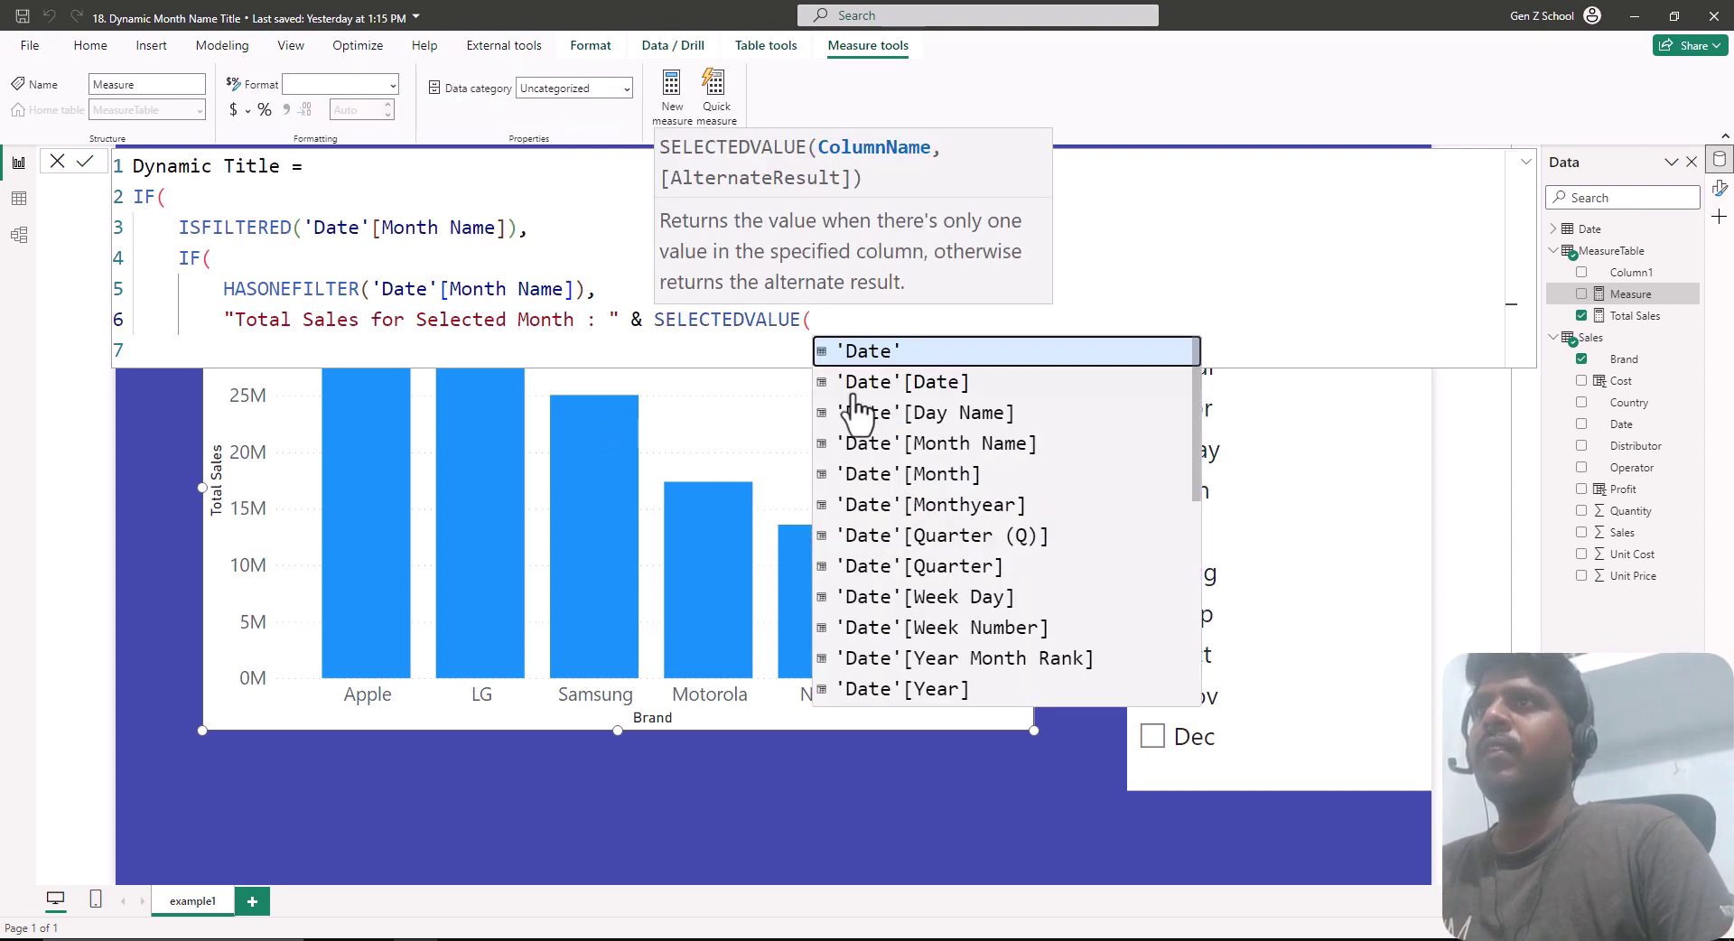
pyautogui.press('Down')
pyautogui.press('Down')
pyautogui.press('Down')
pyautogui.press('Tab')
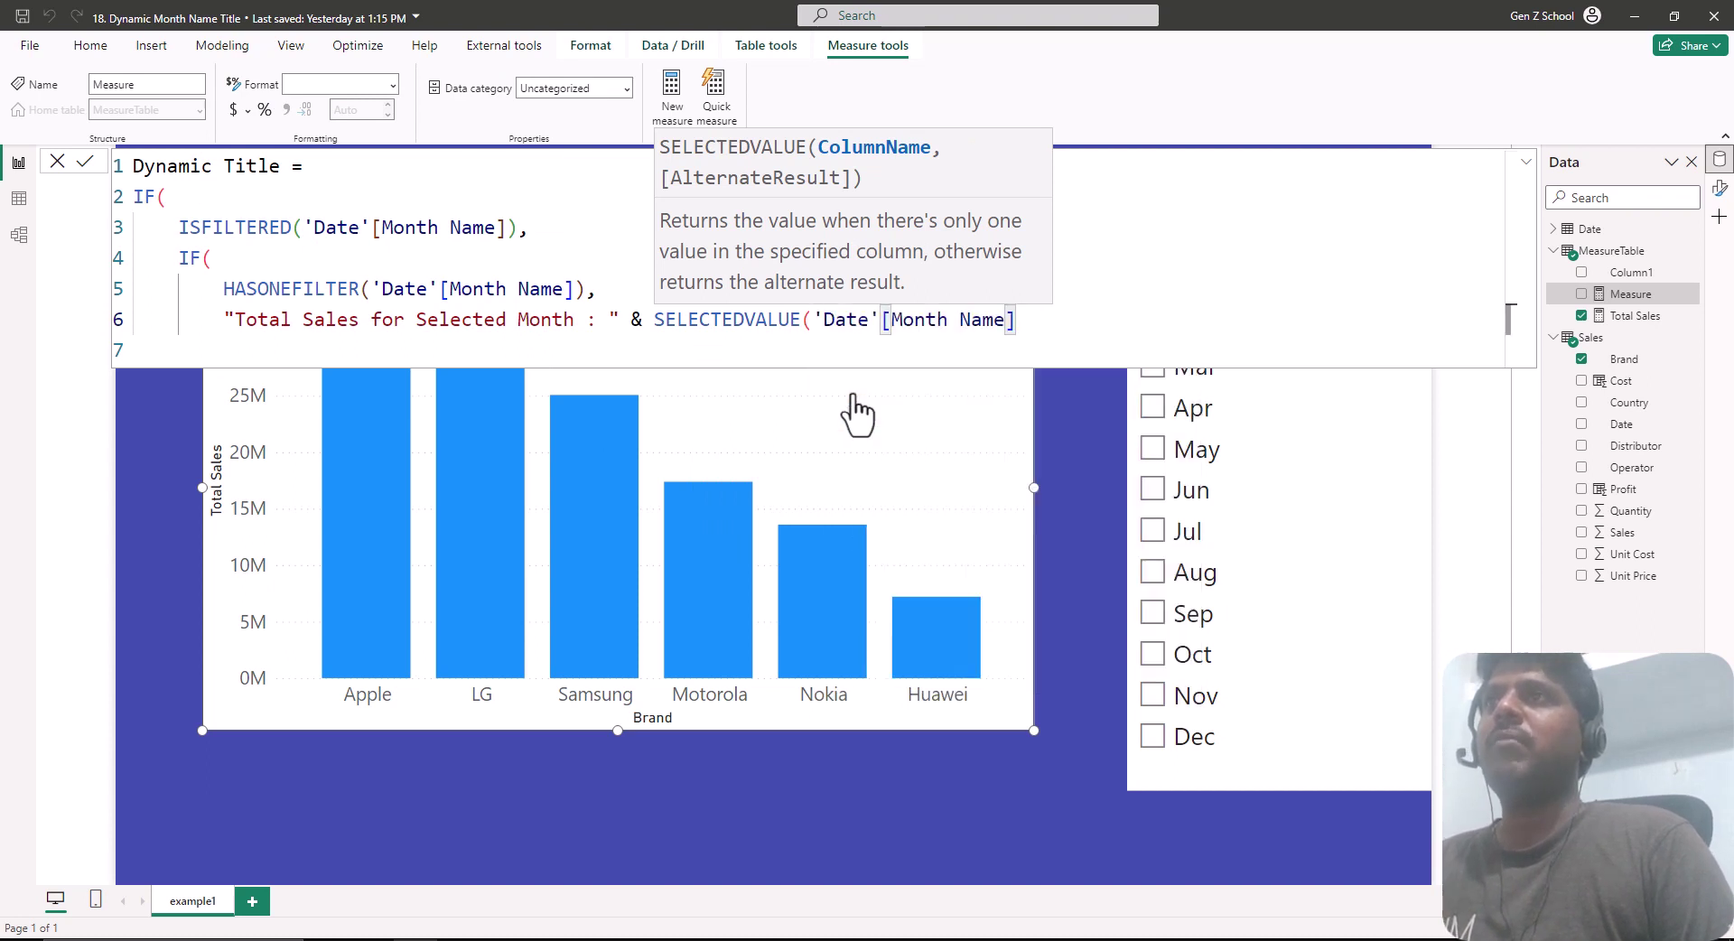
pyautogui.write(')')
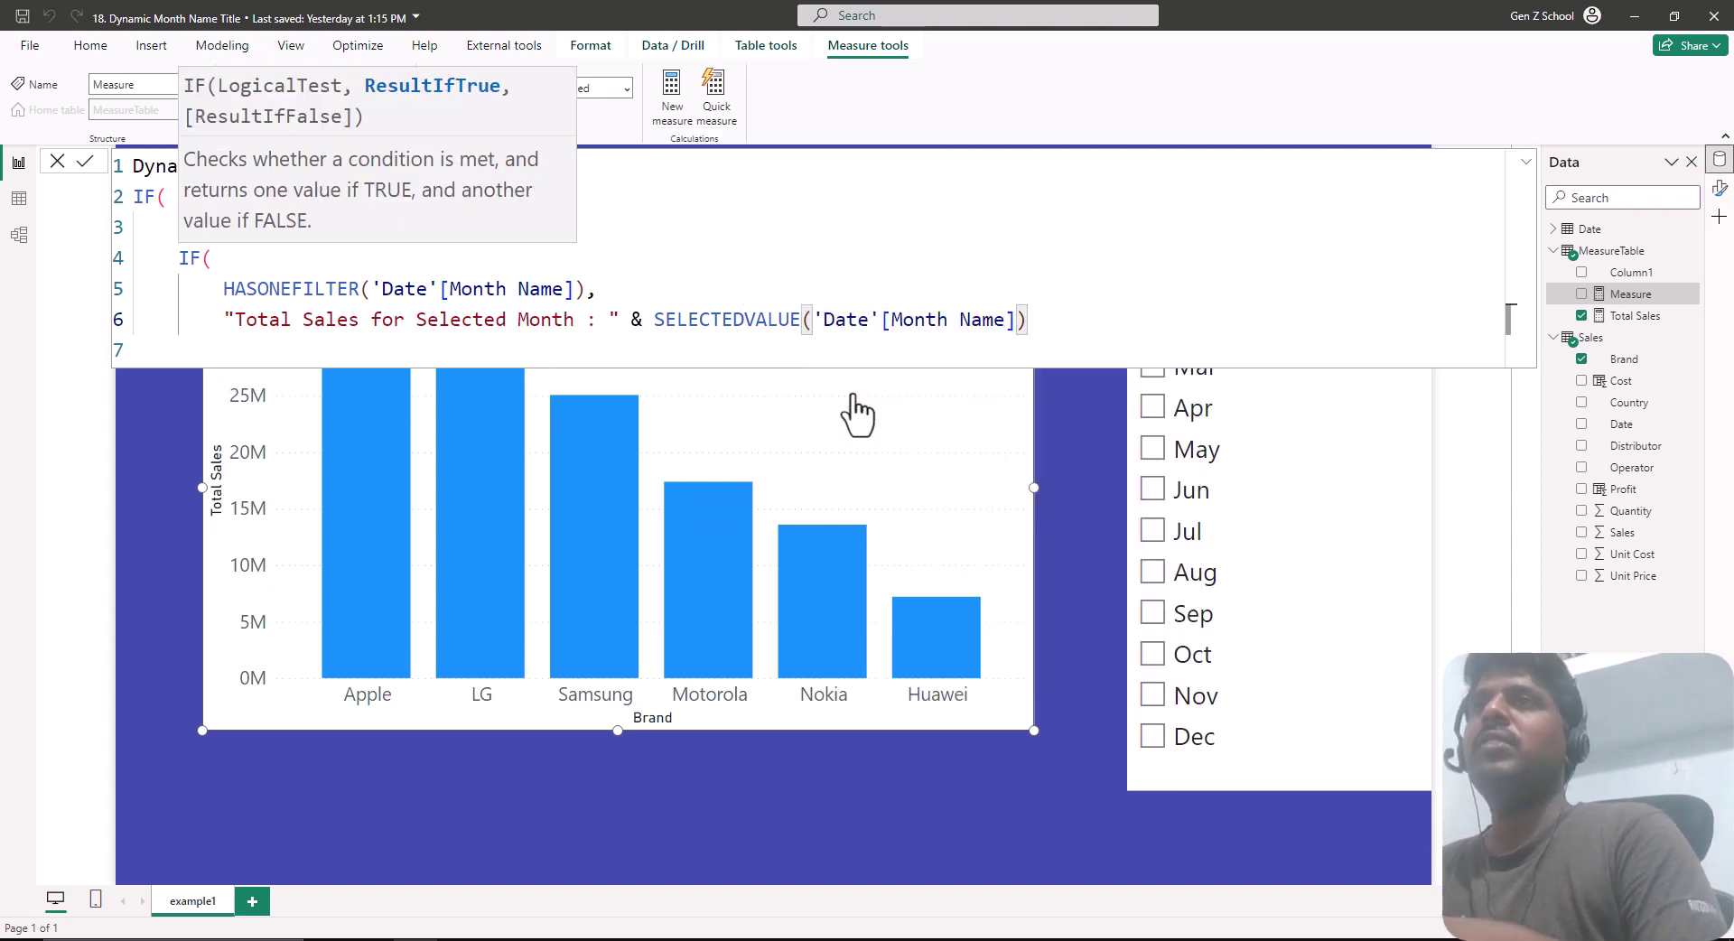
pyautogui.write(',')
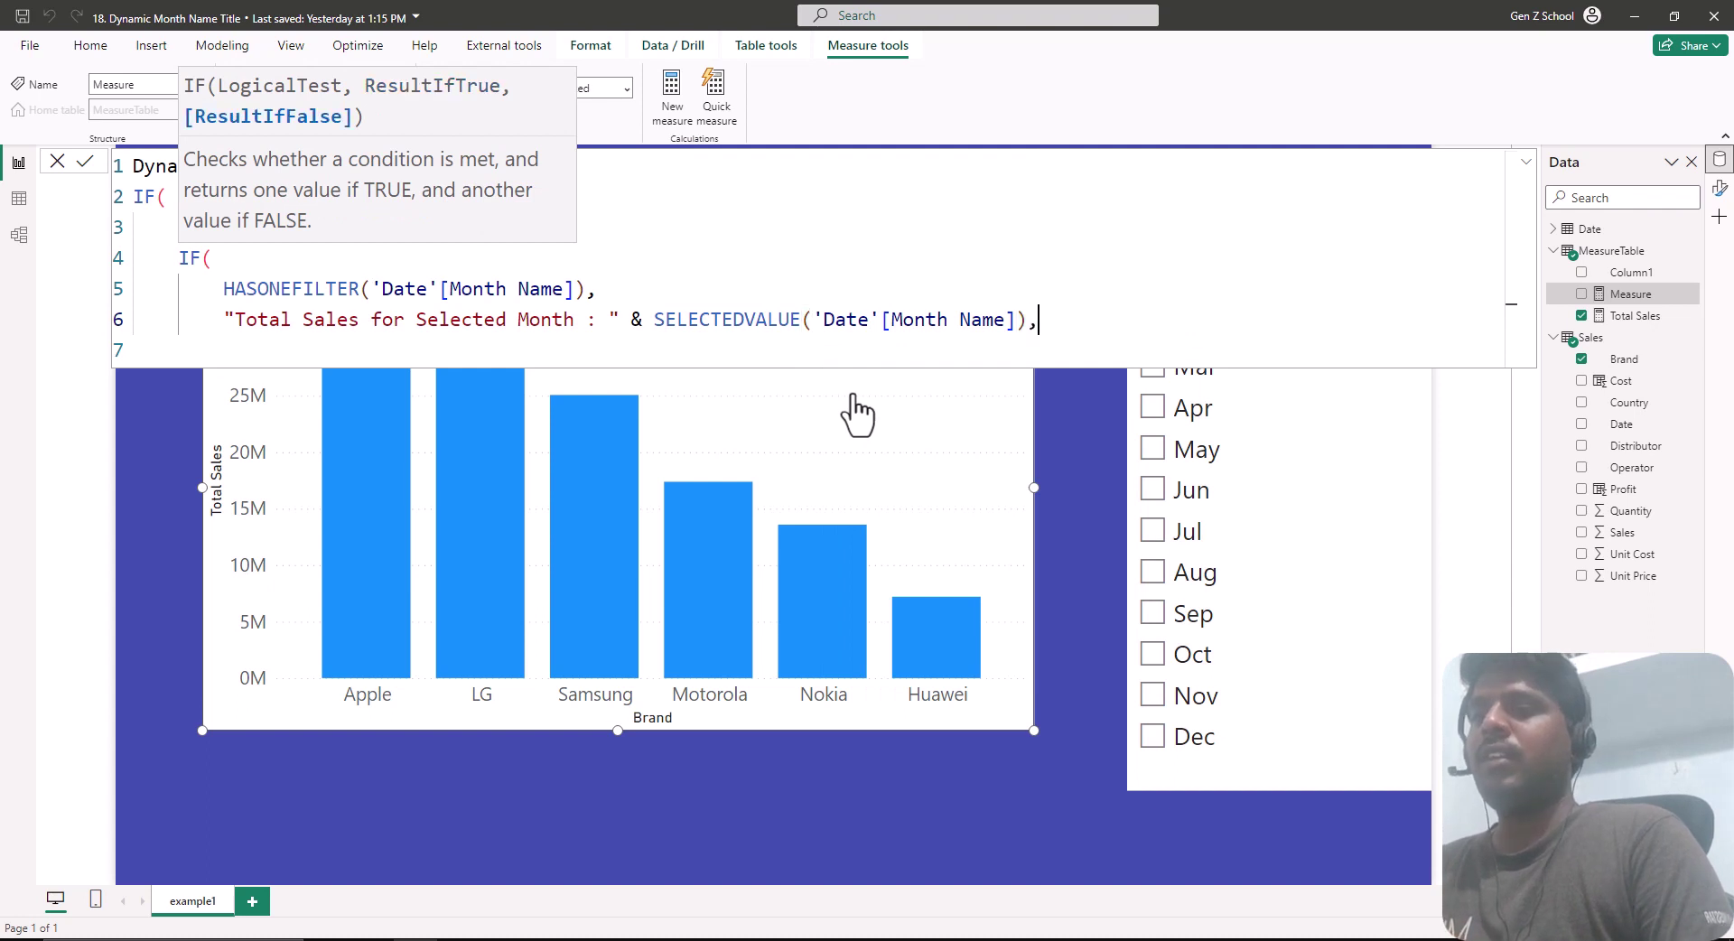
# - On a new line, enter "Total Sales for the Months : " & CONCATENATEX( for multiple months
pyautogui.press('Return')
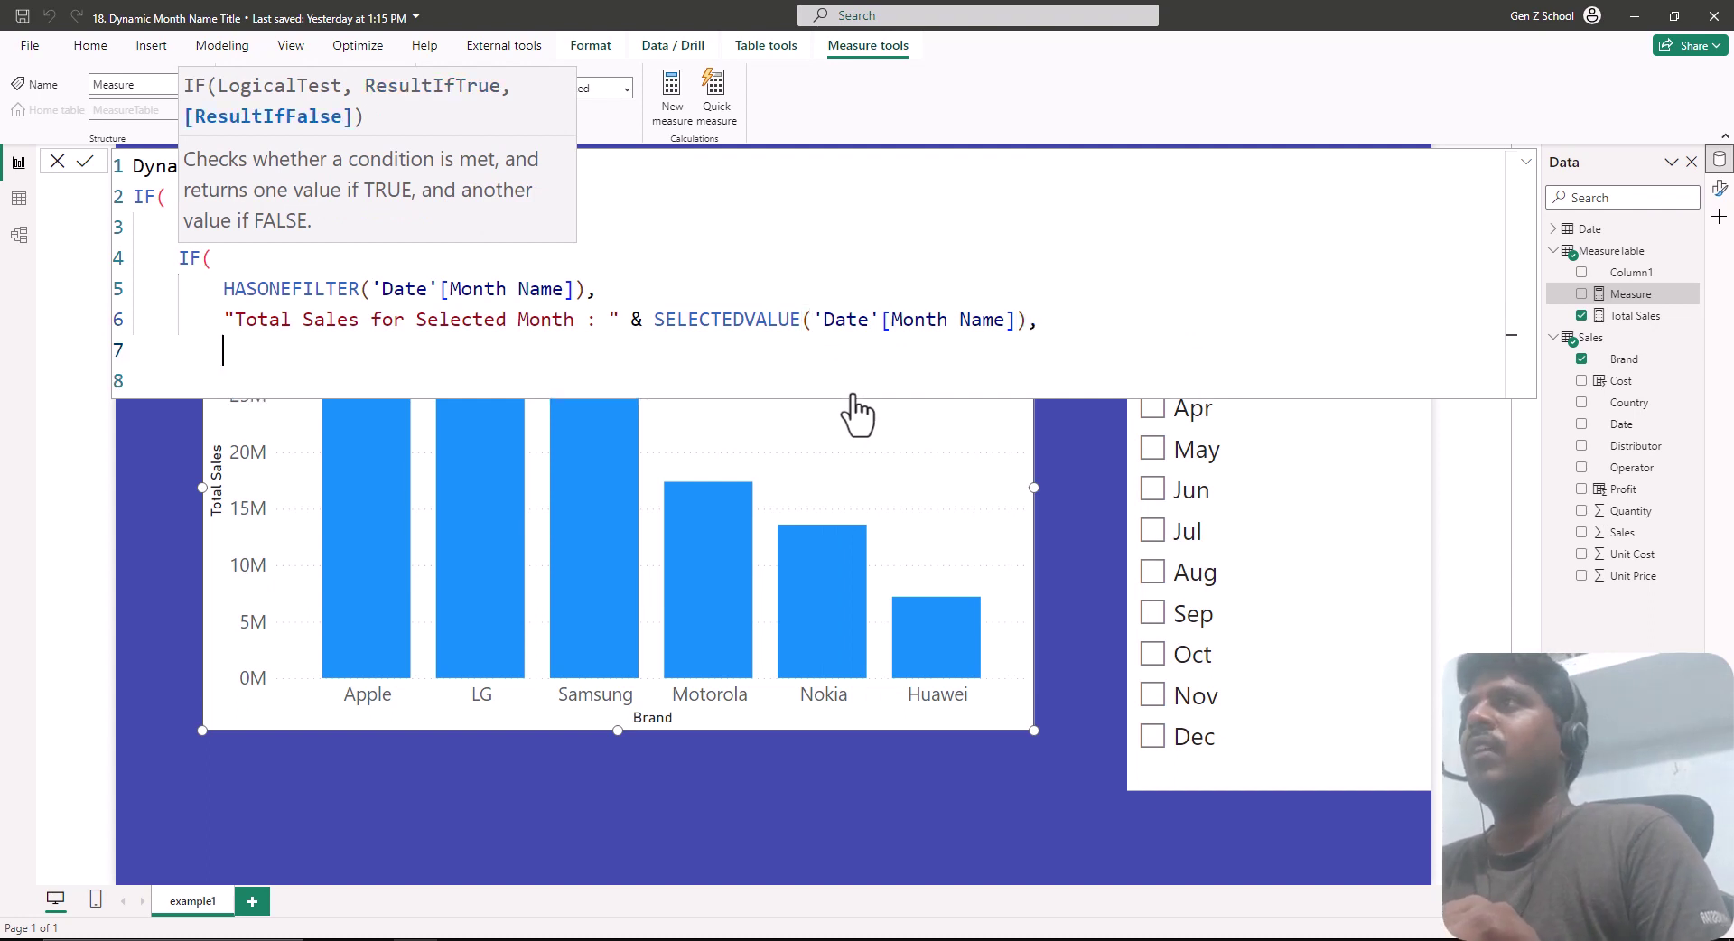
pyautogui.write('"Total')
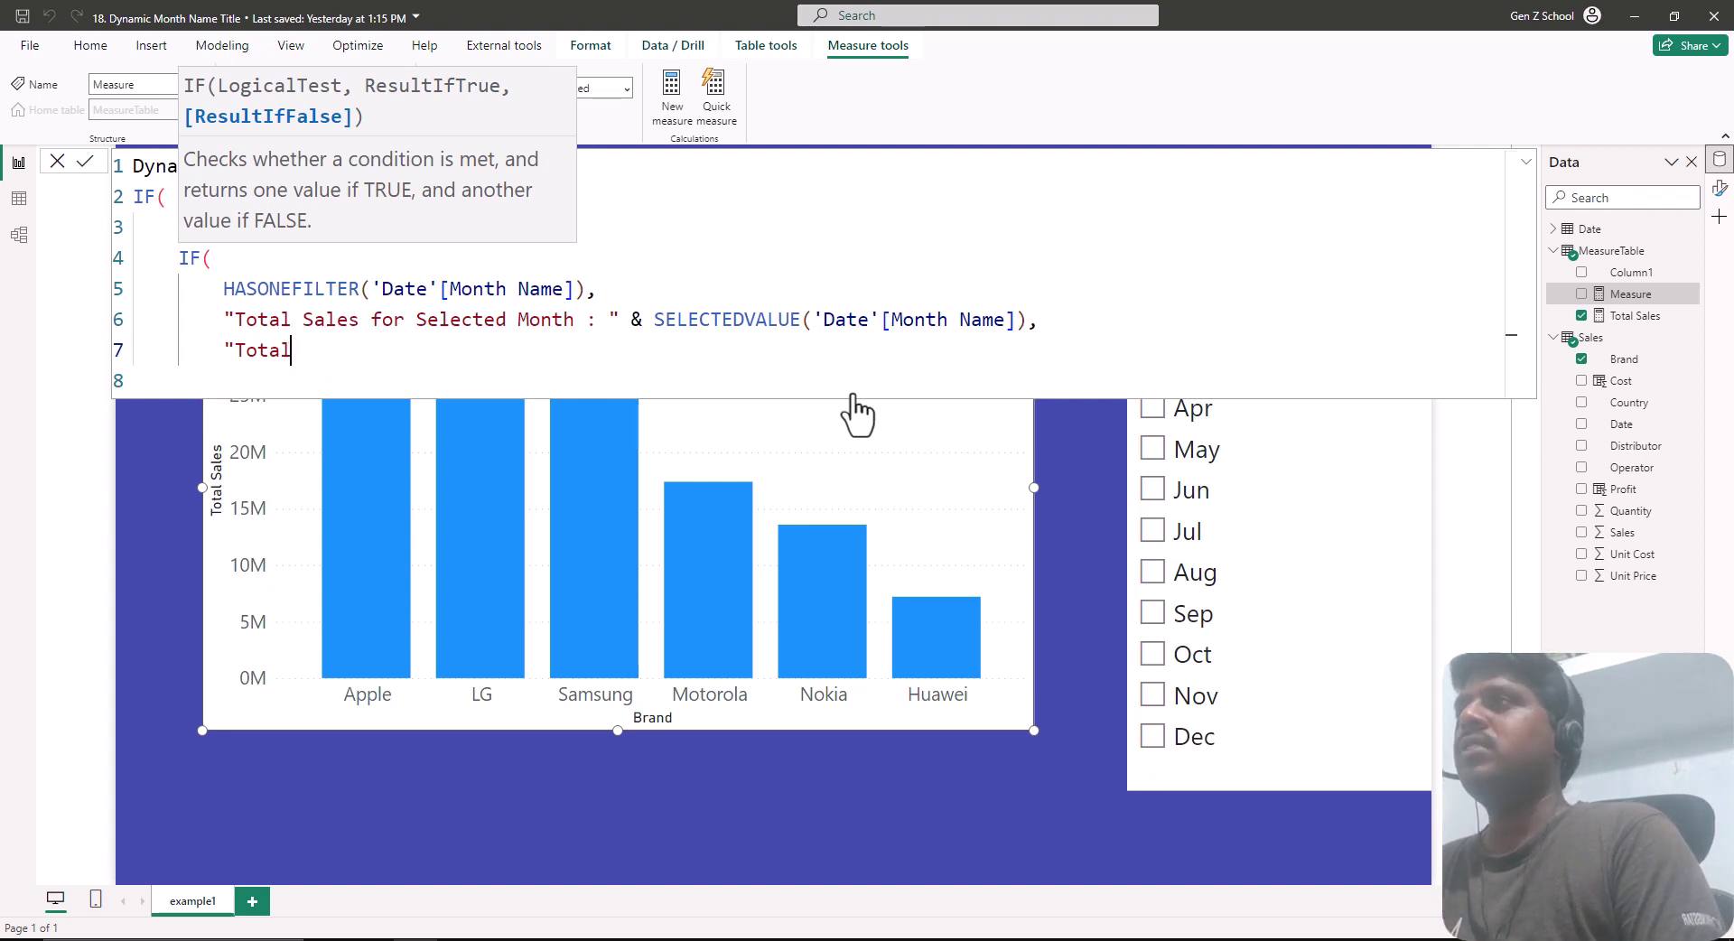
pyautogui.write(' Sales for')
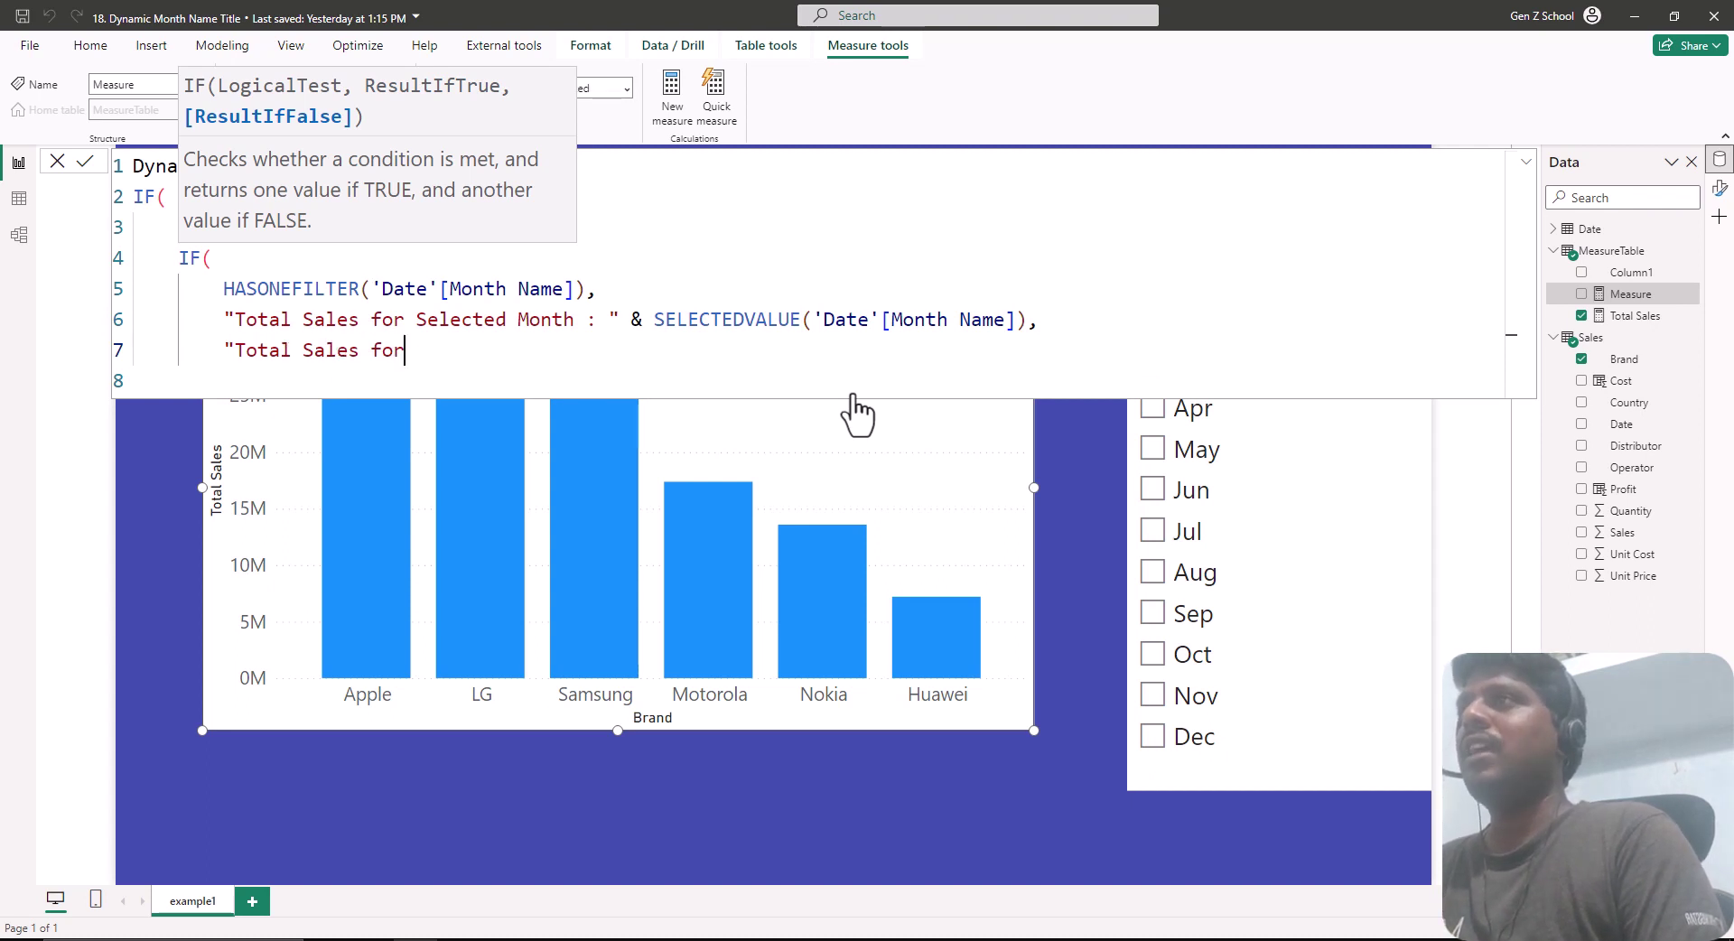
pyautogui.write(' the Months')
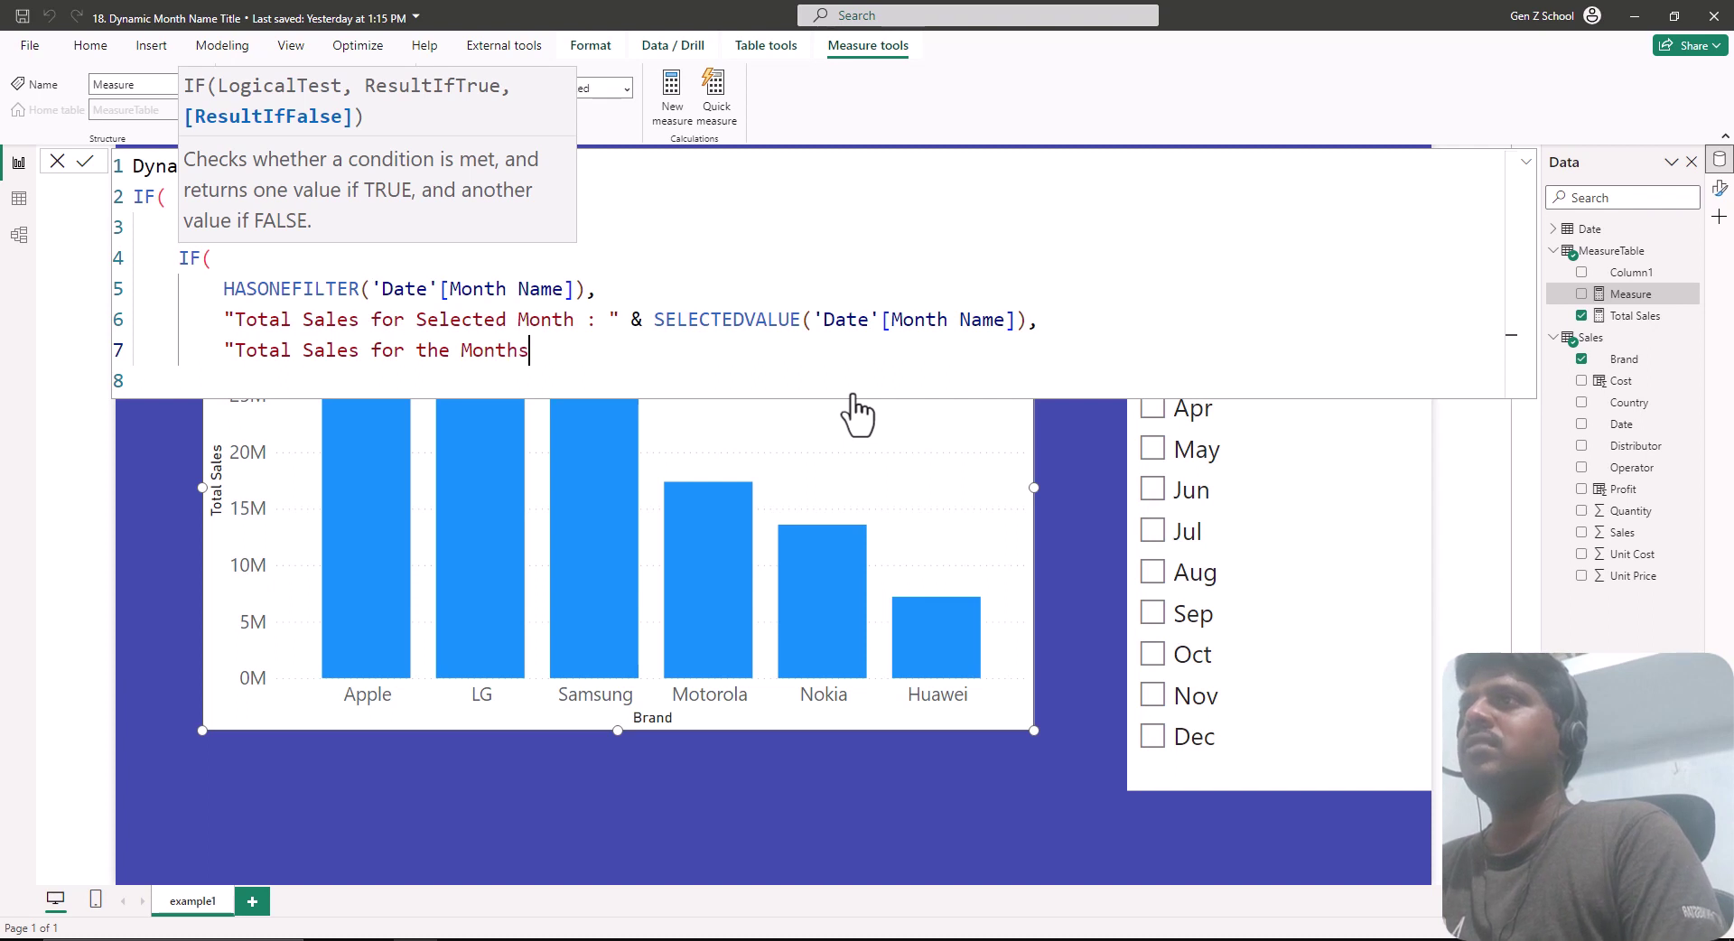
pyautogui.write(' : "')
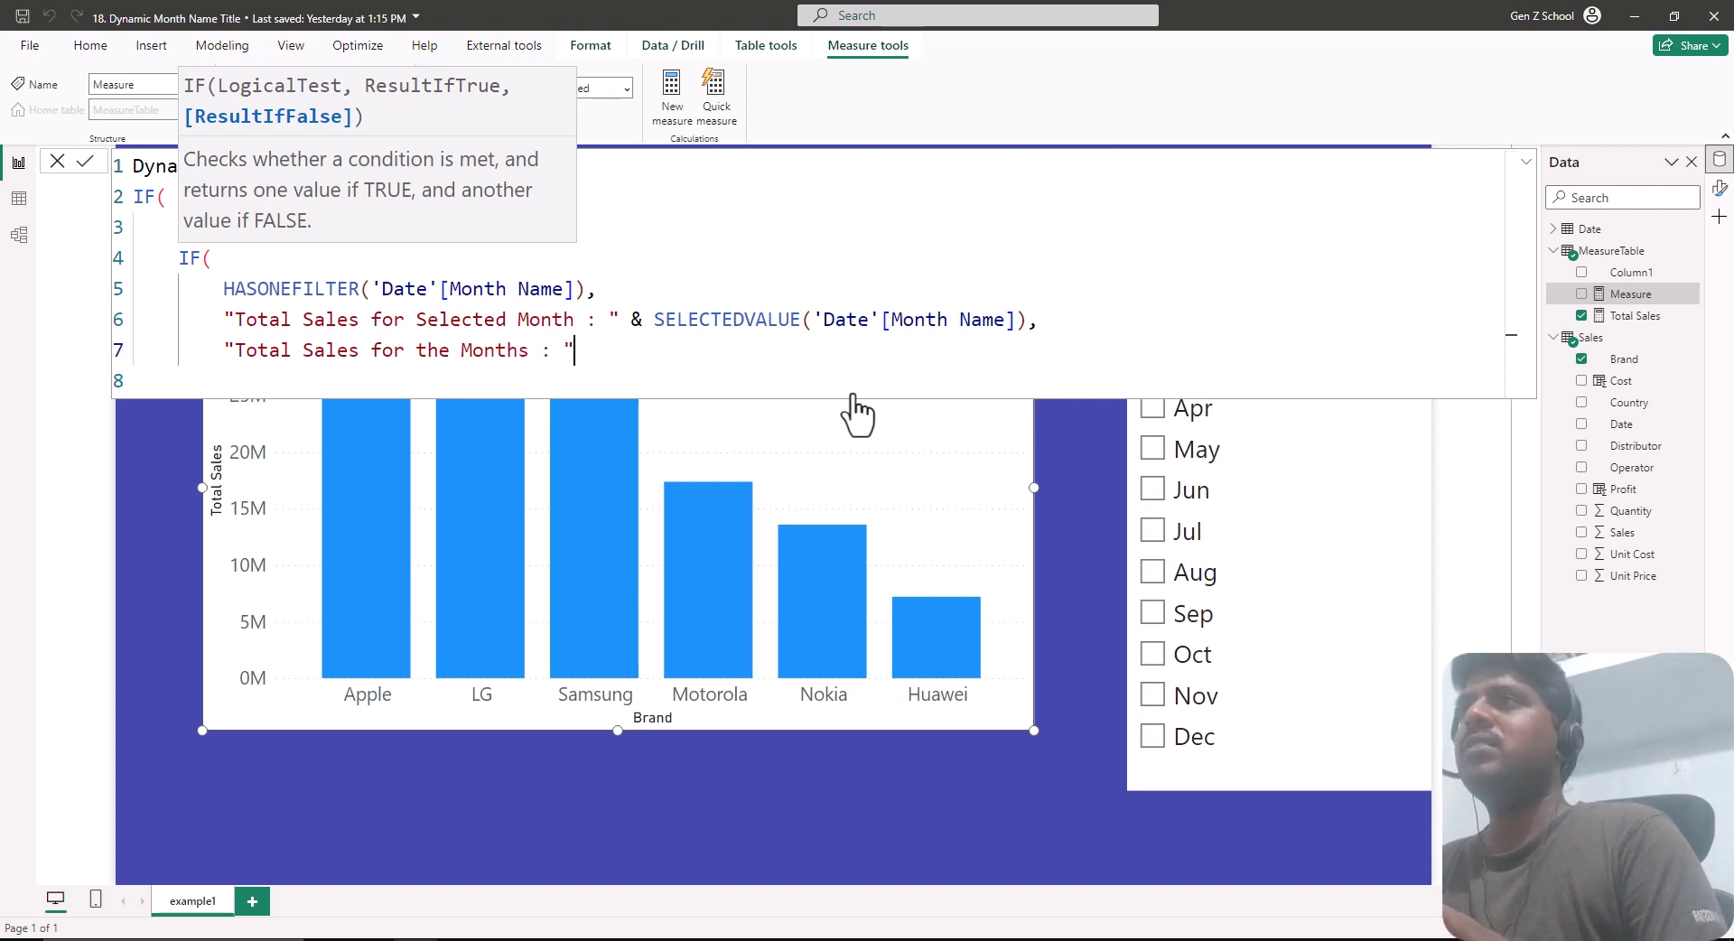
pyautogui.write(' &')
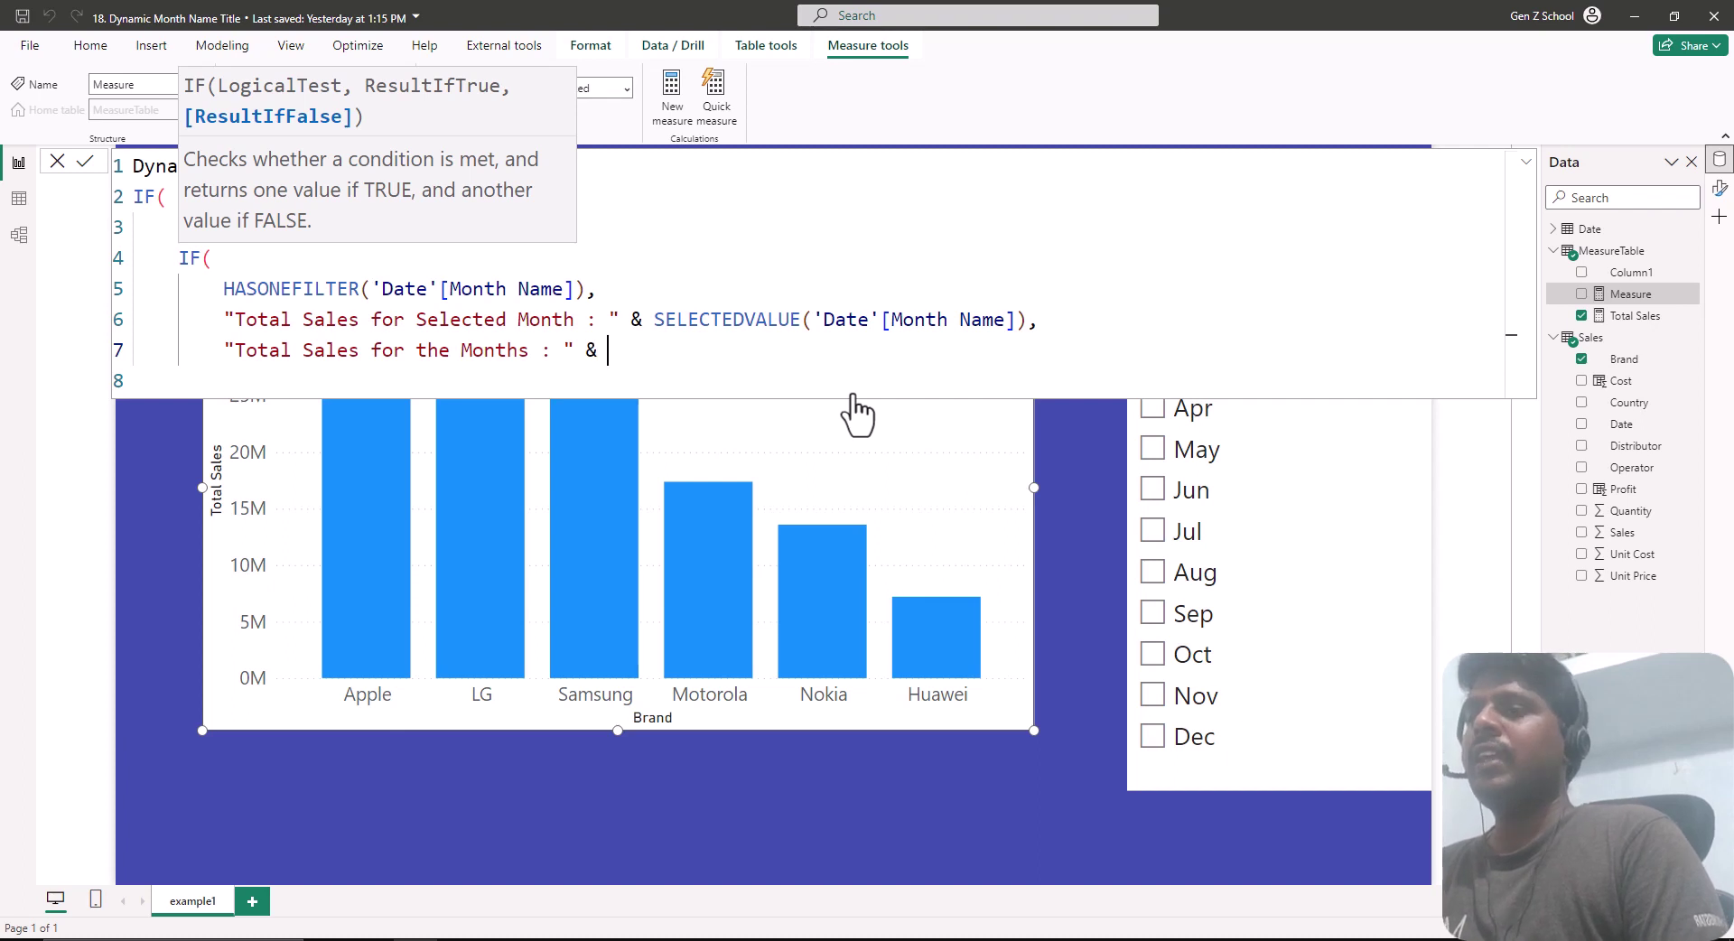
pyautogui.write(' conc')
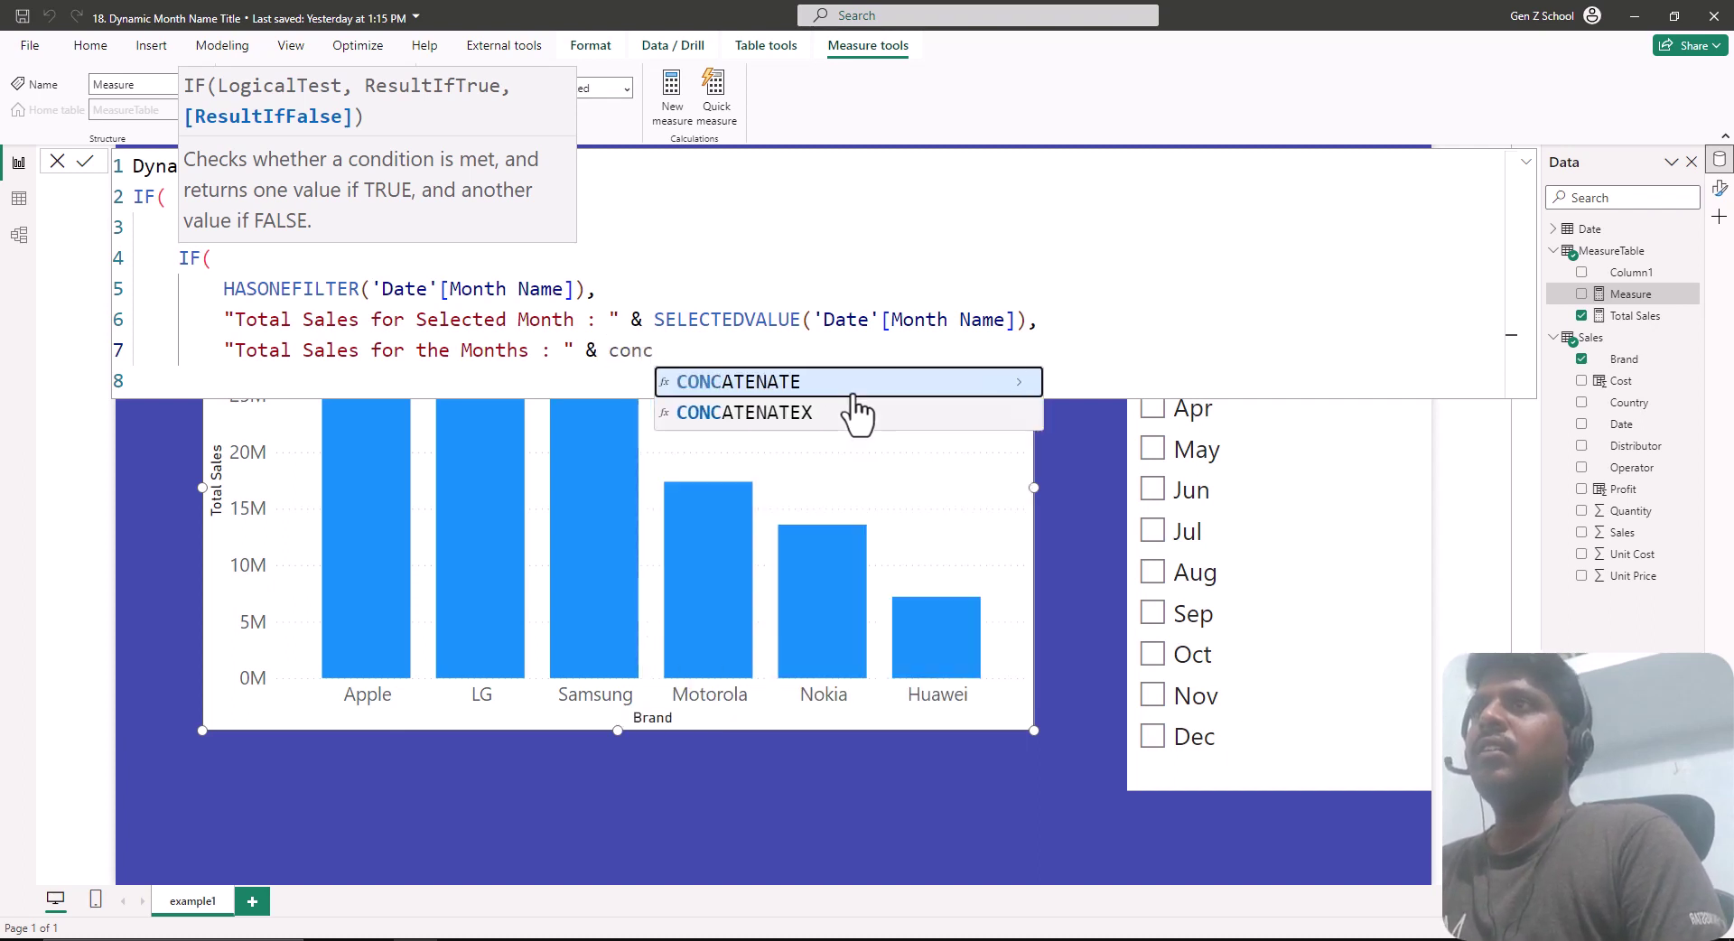
pyautogui.press('Down')
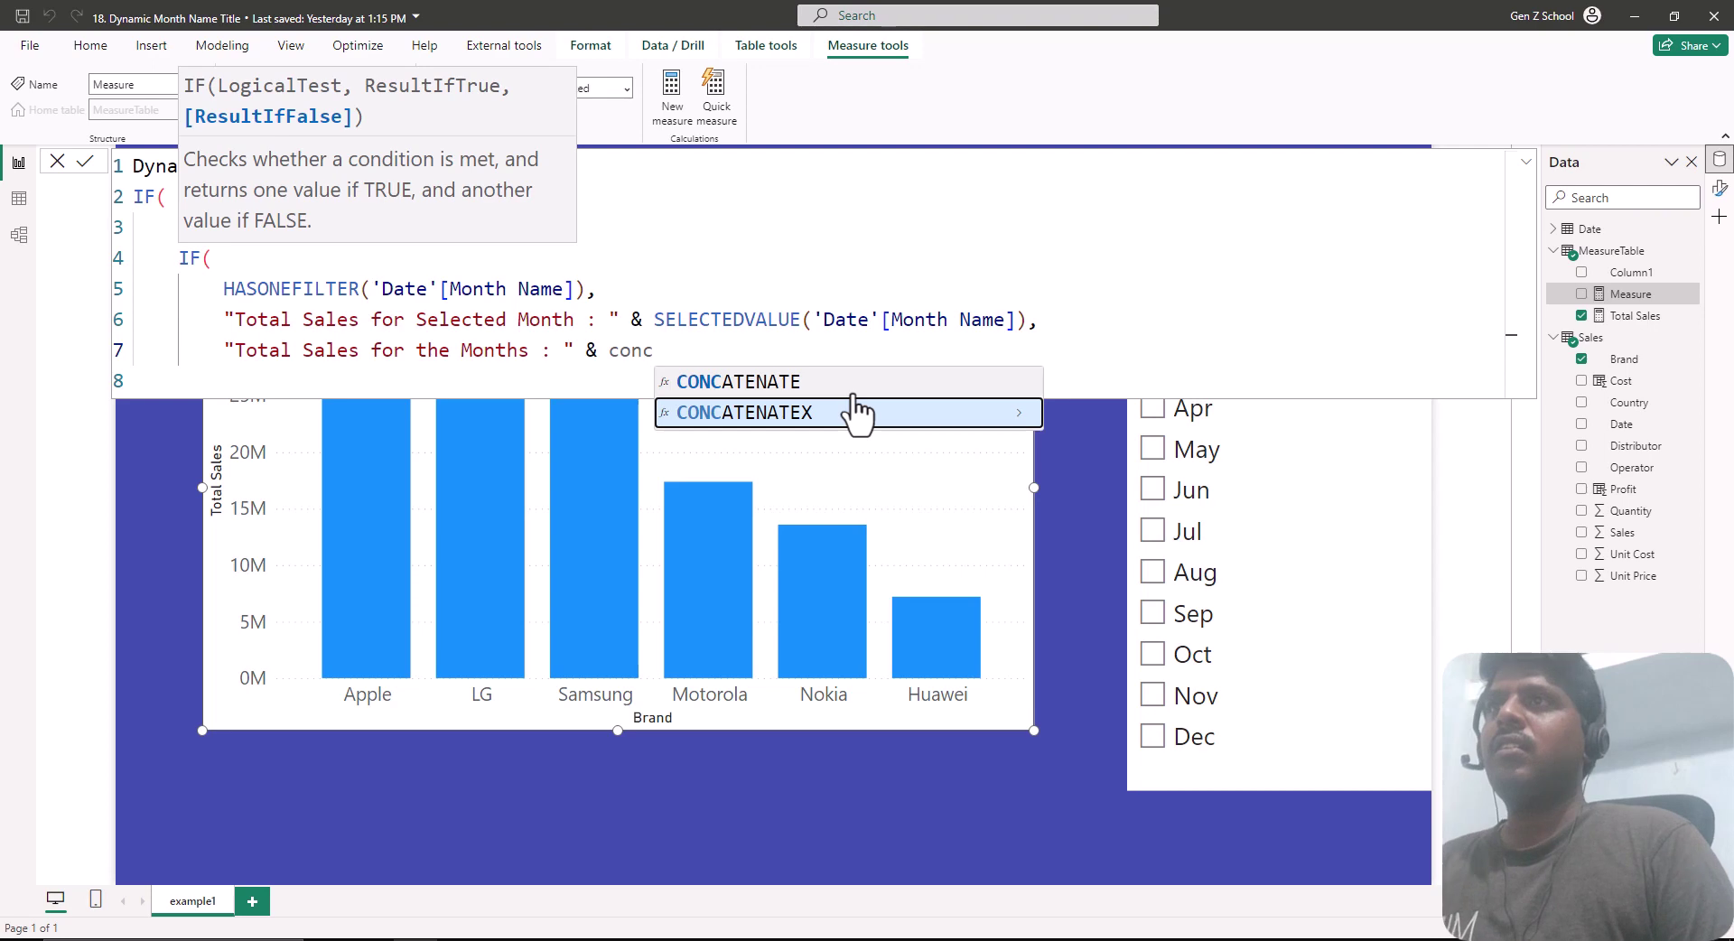
pyautogui.press('Tab')
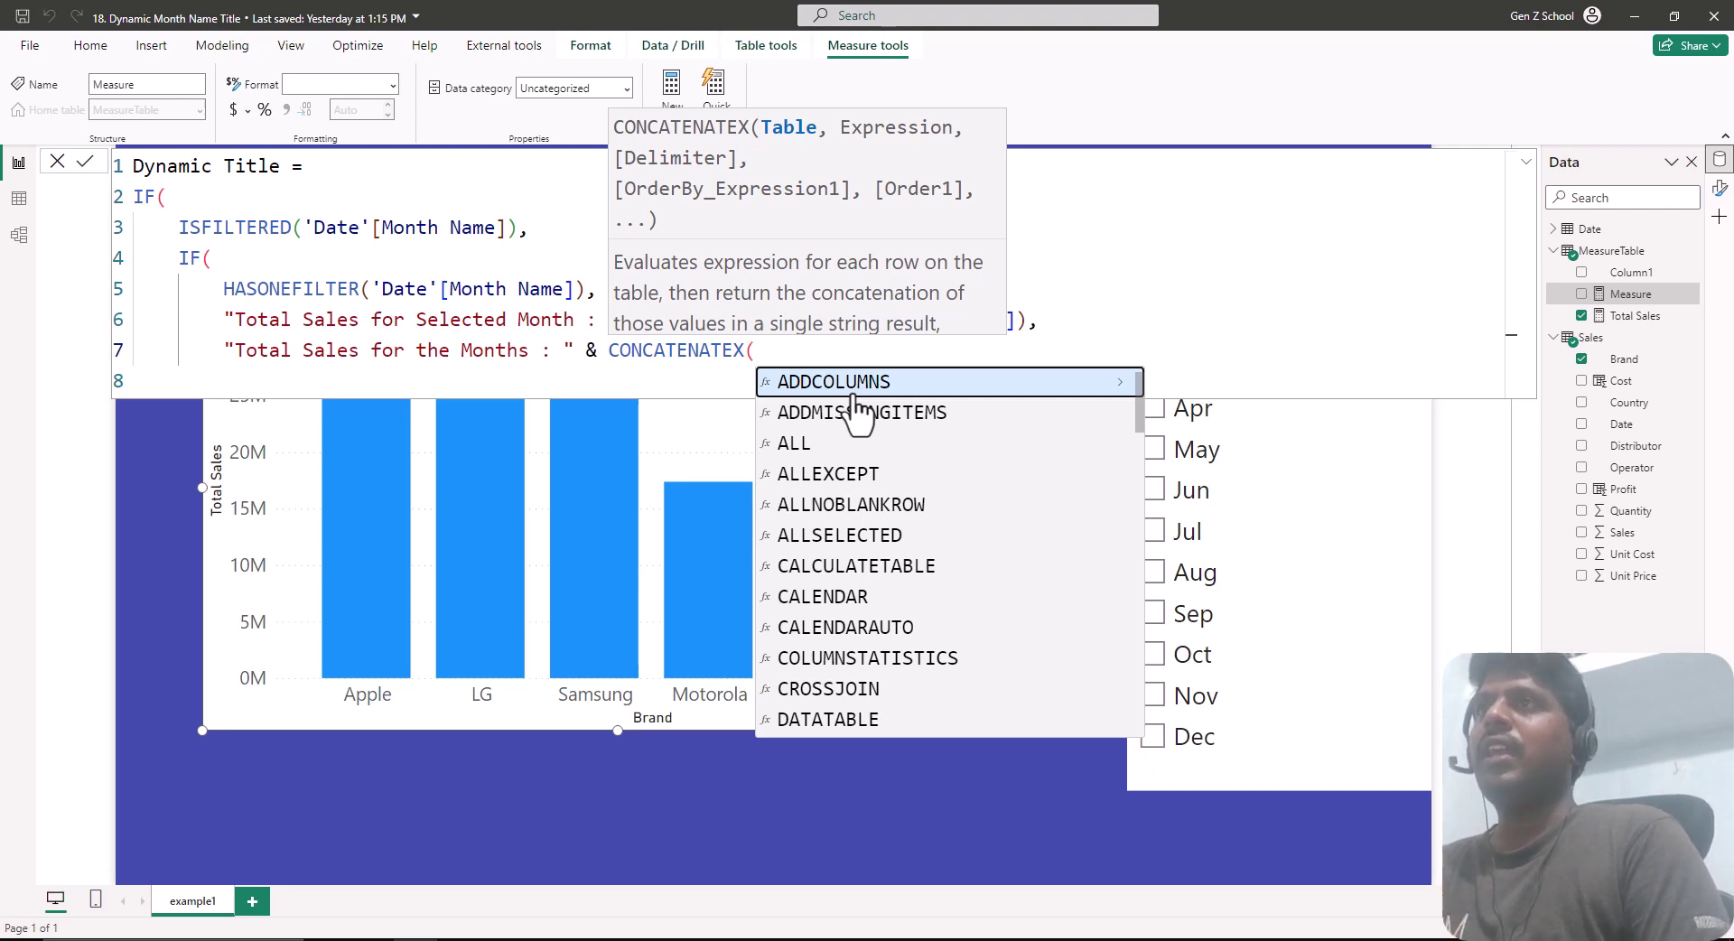
# - Fill CONCATENATEX with VALUES('Date'[Month Name]) as the table and 'Date'[Month Name] as the expression
pyautogui.write('val')
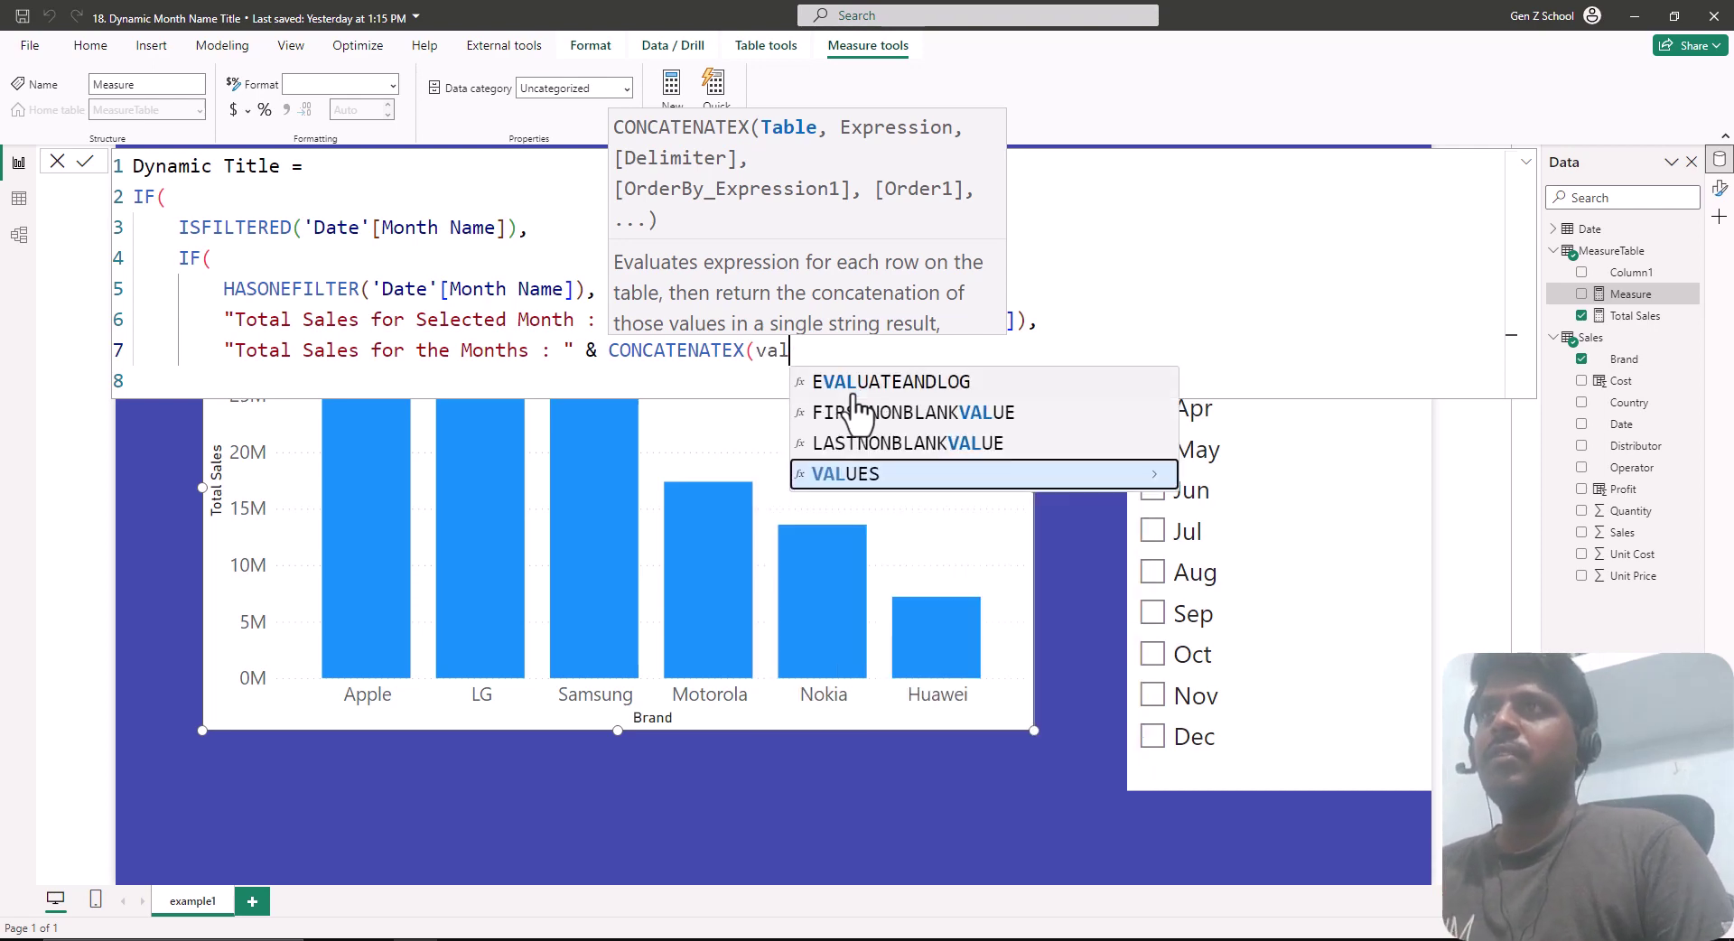
pyautogui.press('Tab')
pyautogui.write('month')
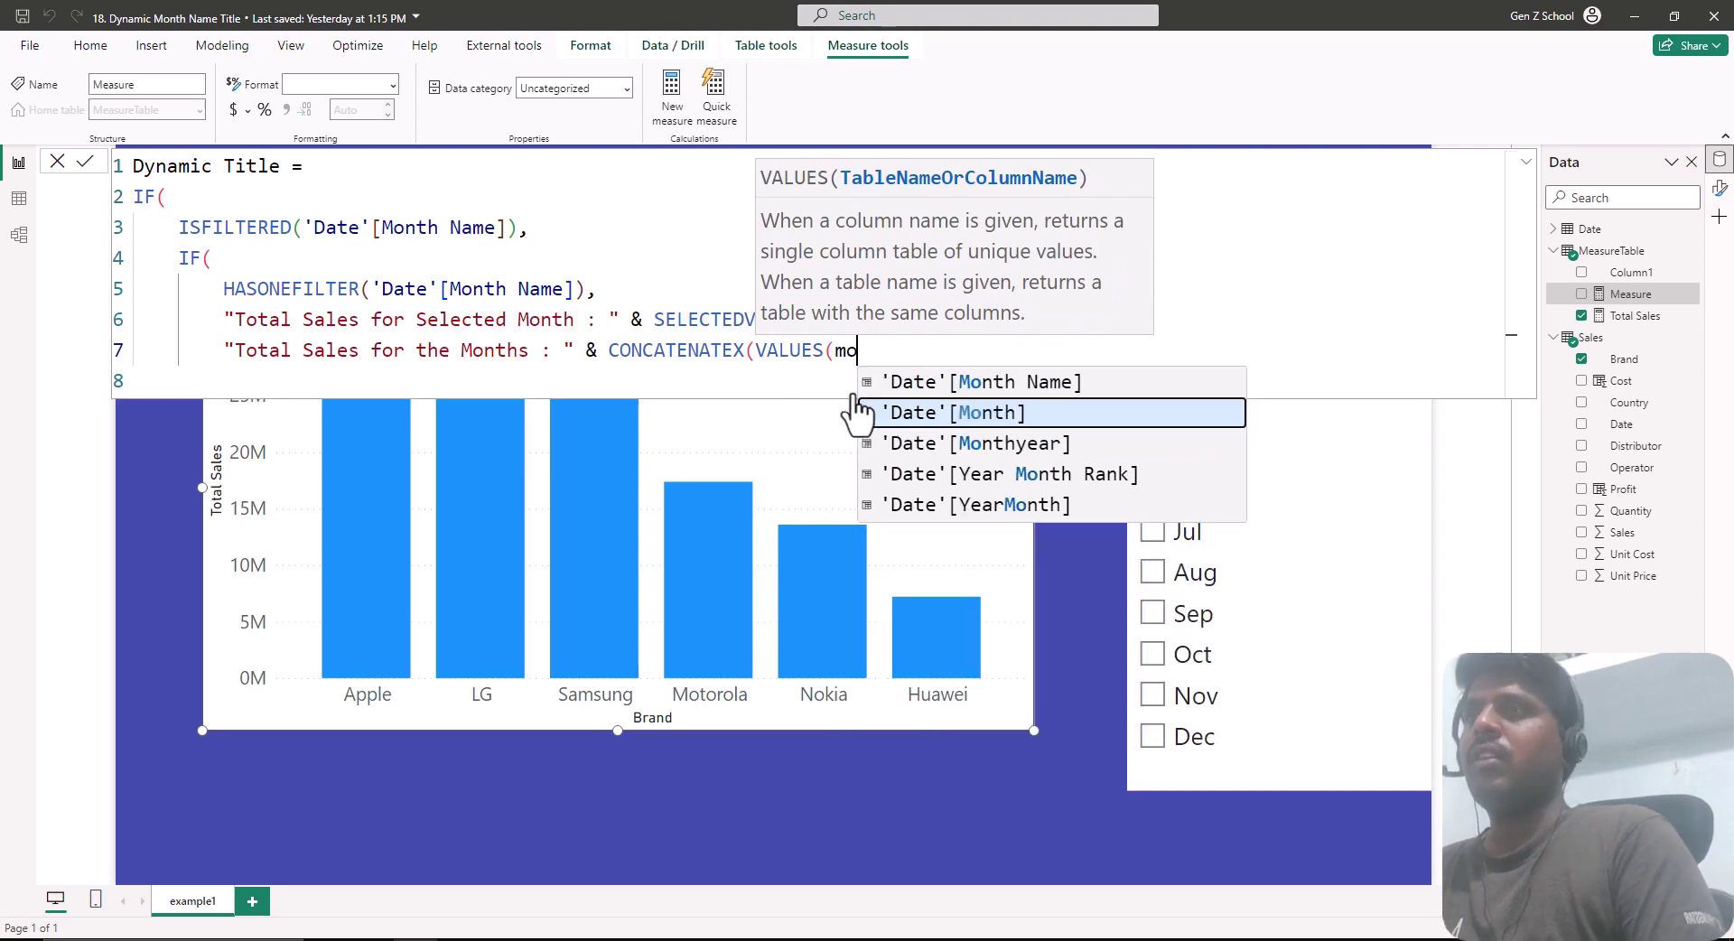
pyautogui.press('Up')
pyautogui.press('Tab')
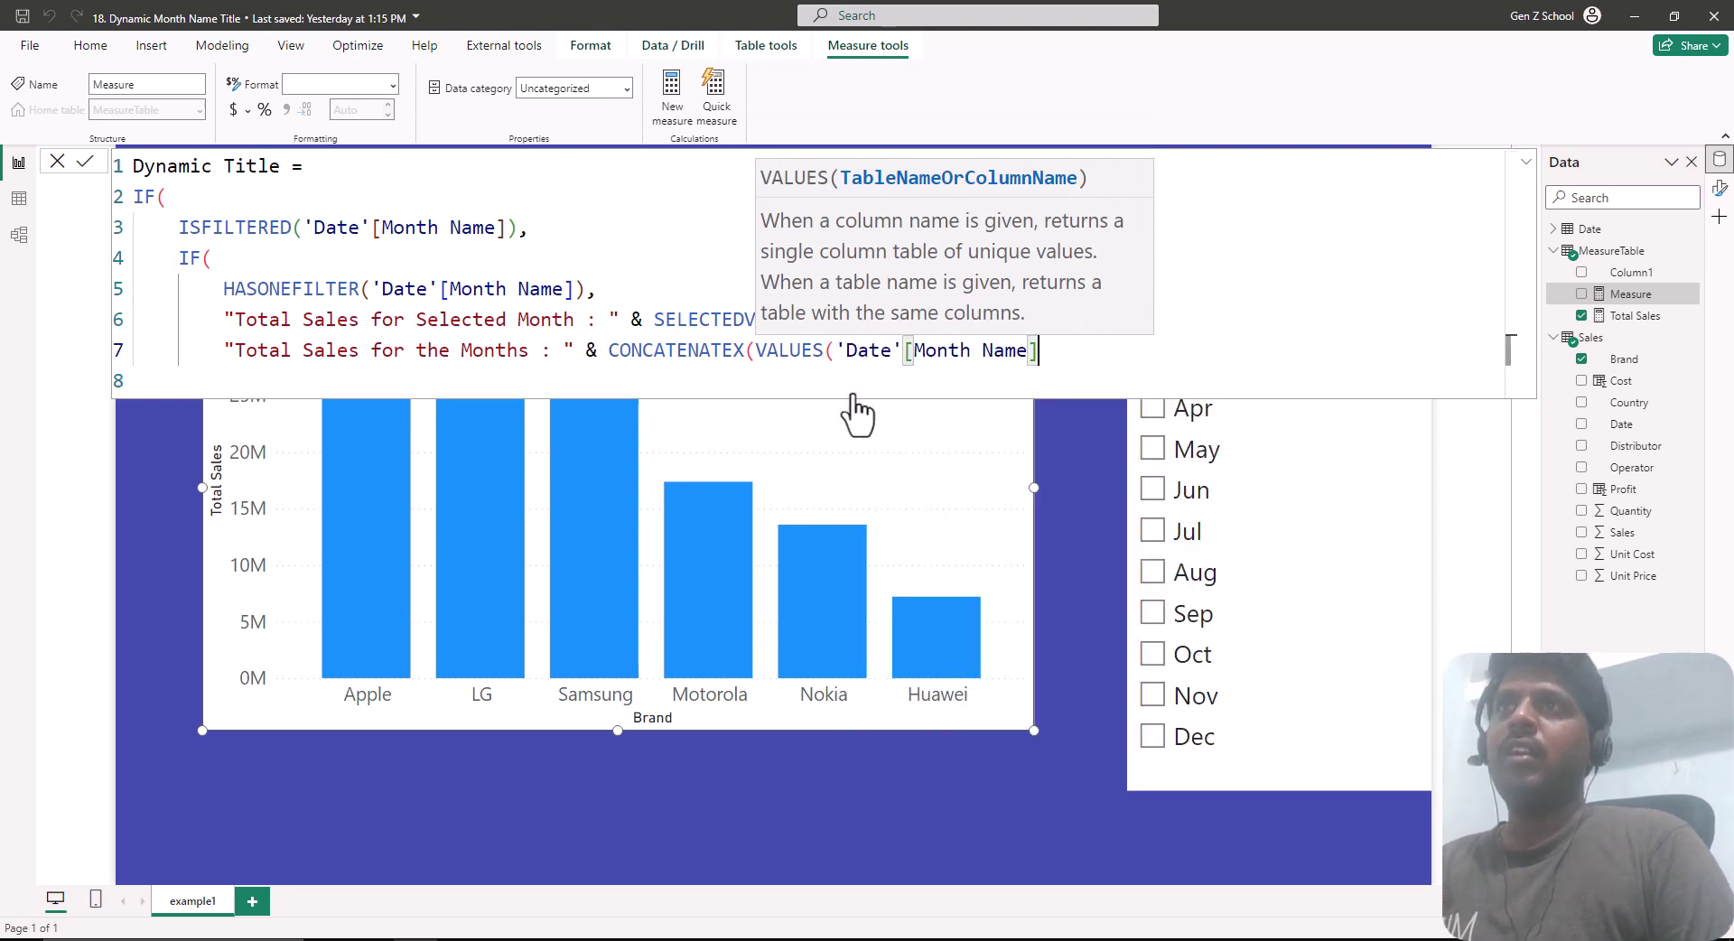
pyautogui.write('),')
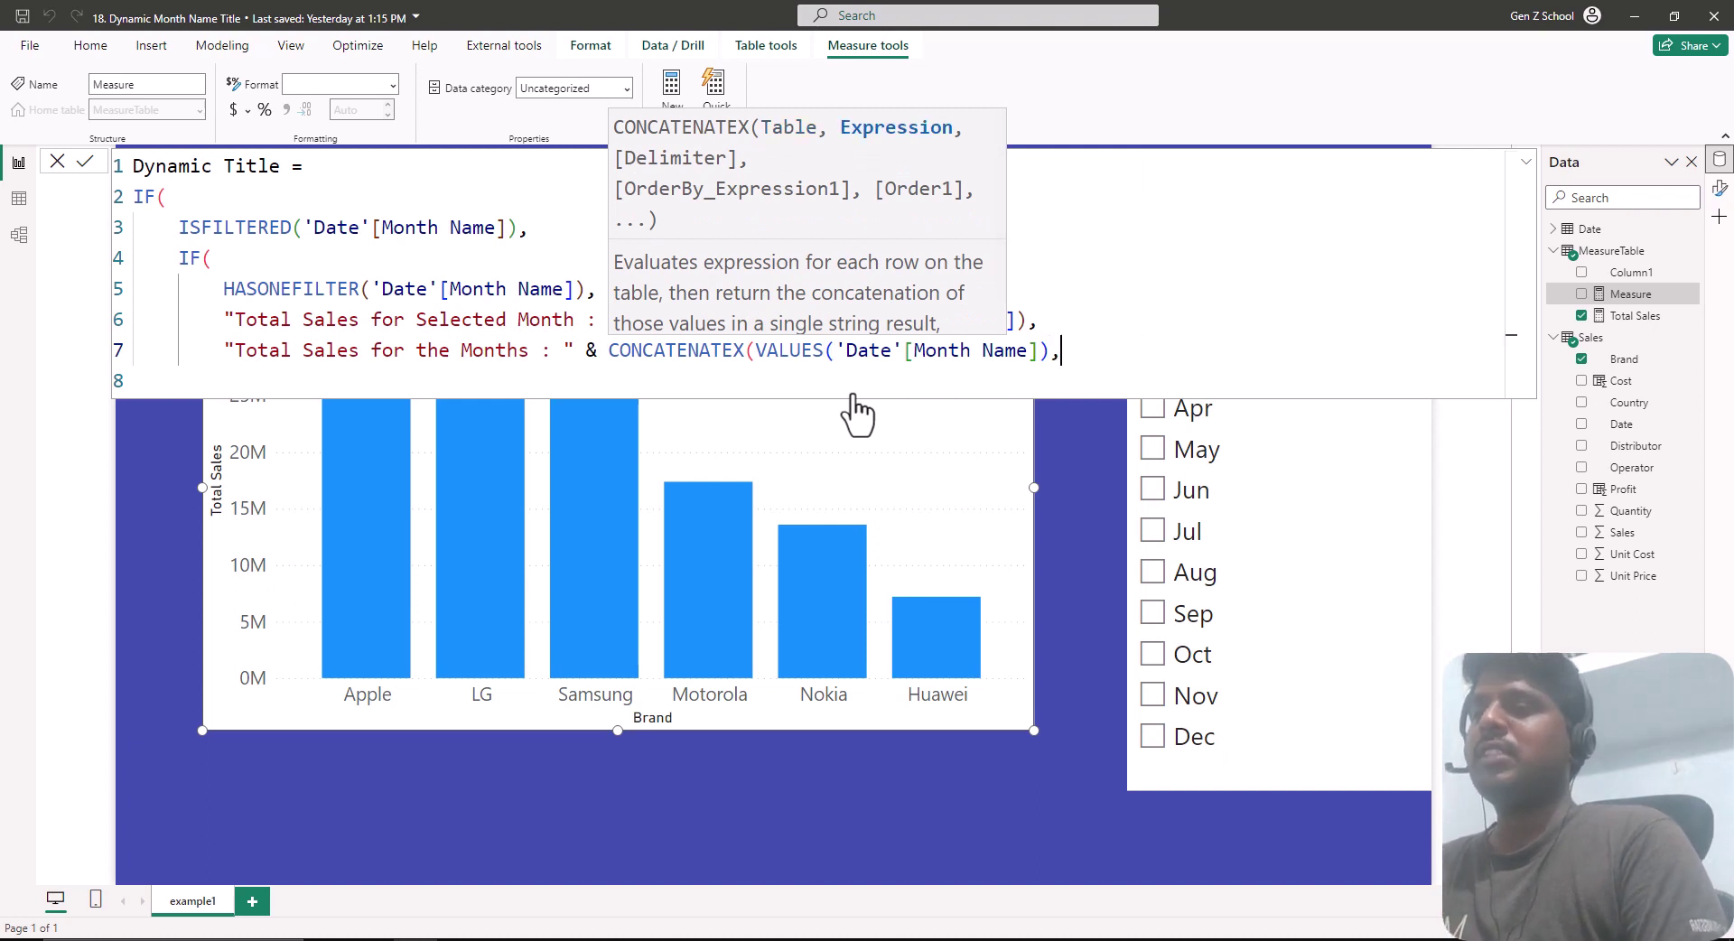
pyautogui.write('date')
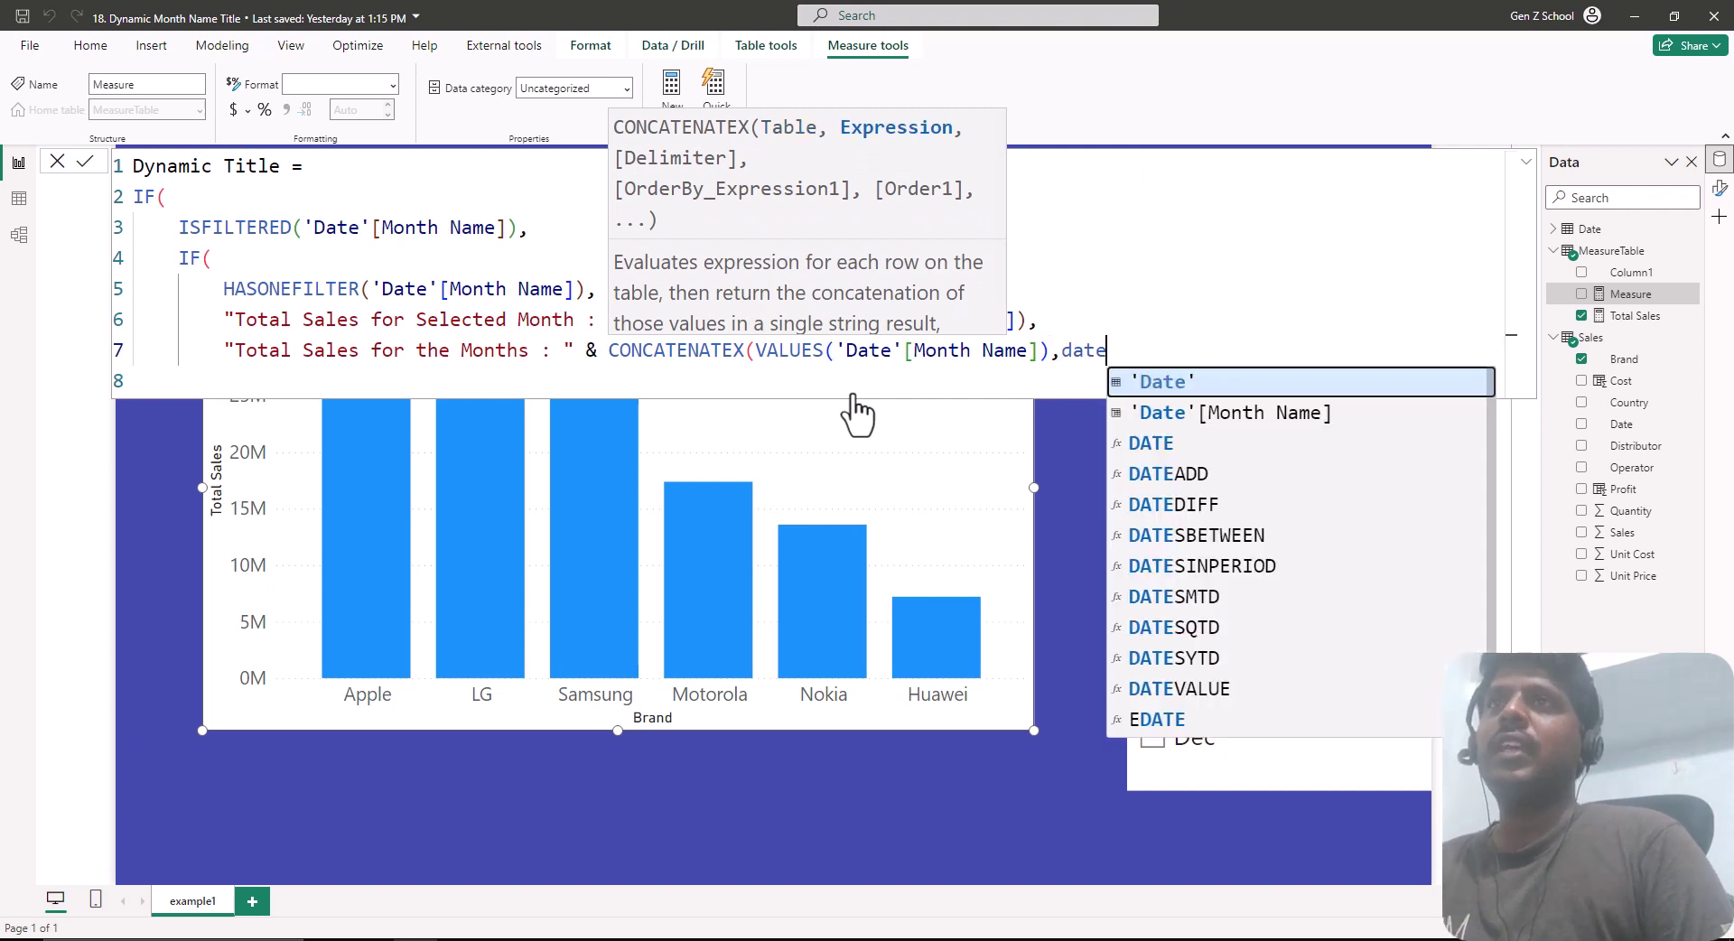
pyautogui.click(1181, 416)
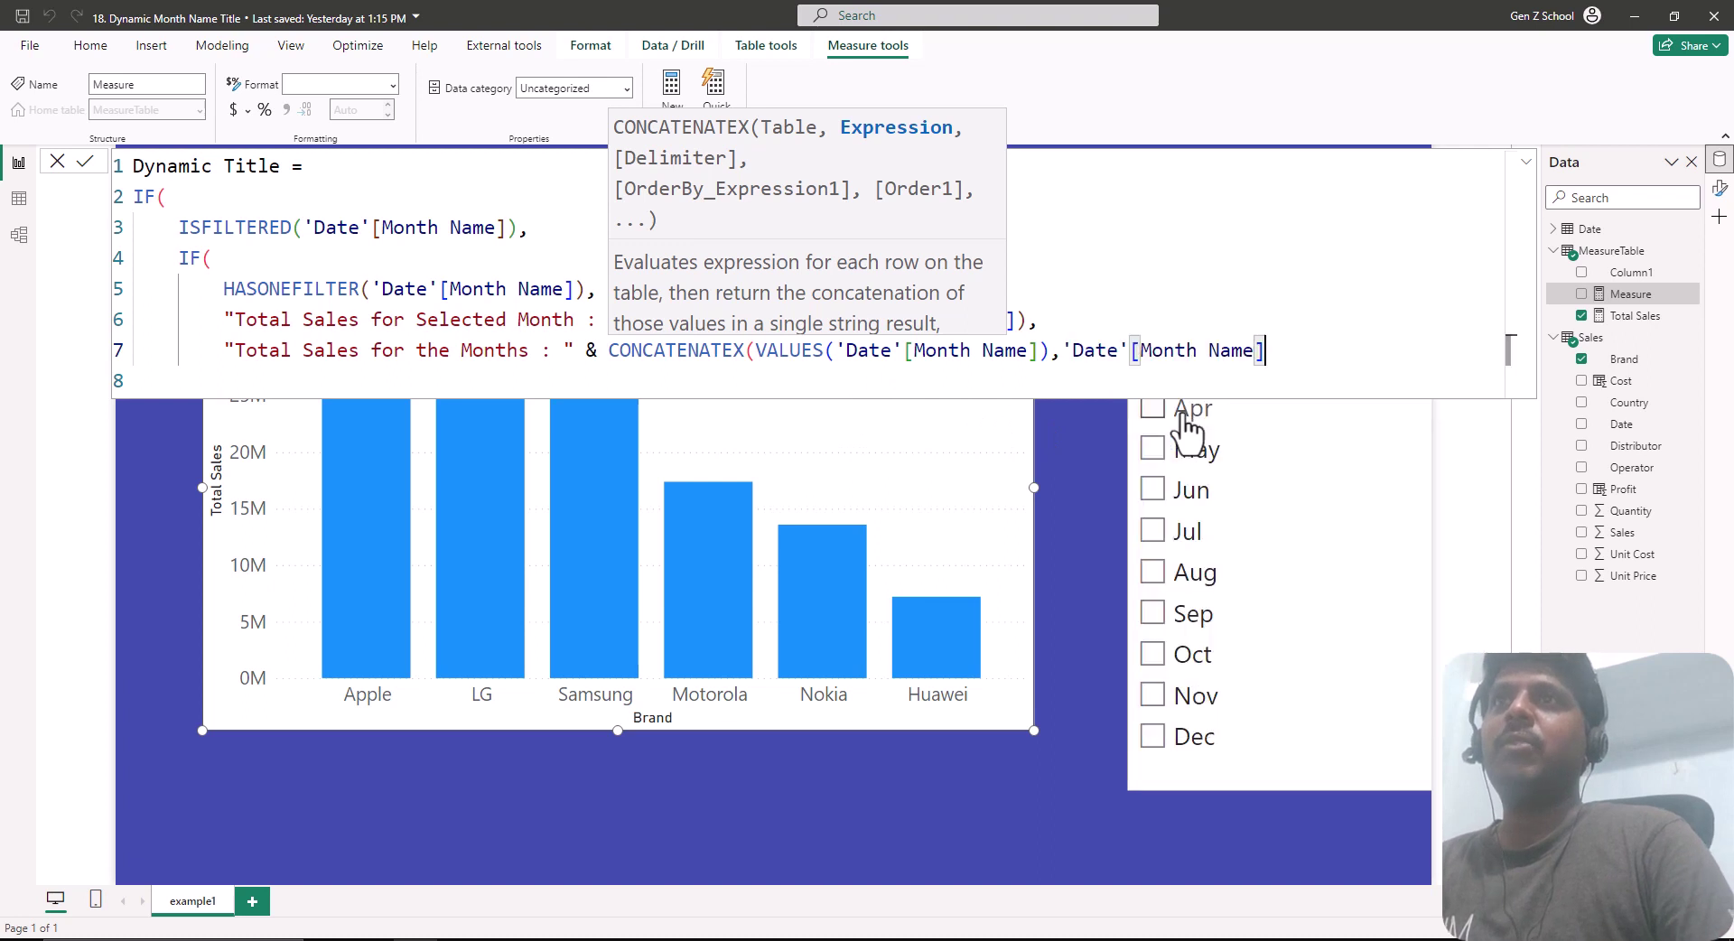
# - Add a "," delimiter and sort by SELECTEDVALUE('Date'[Month]) ascending
pyautogui.write(',"')
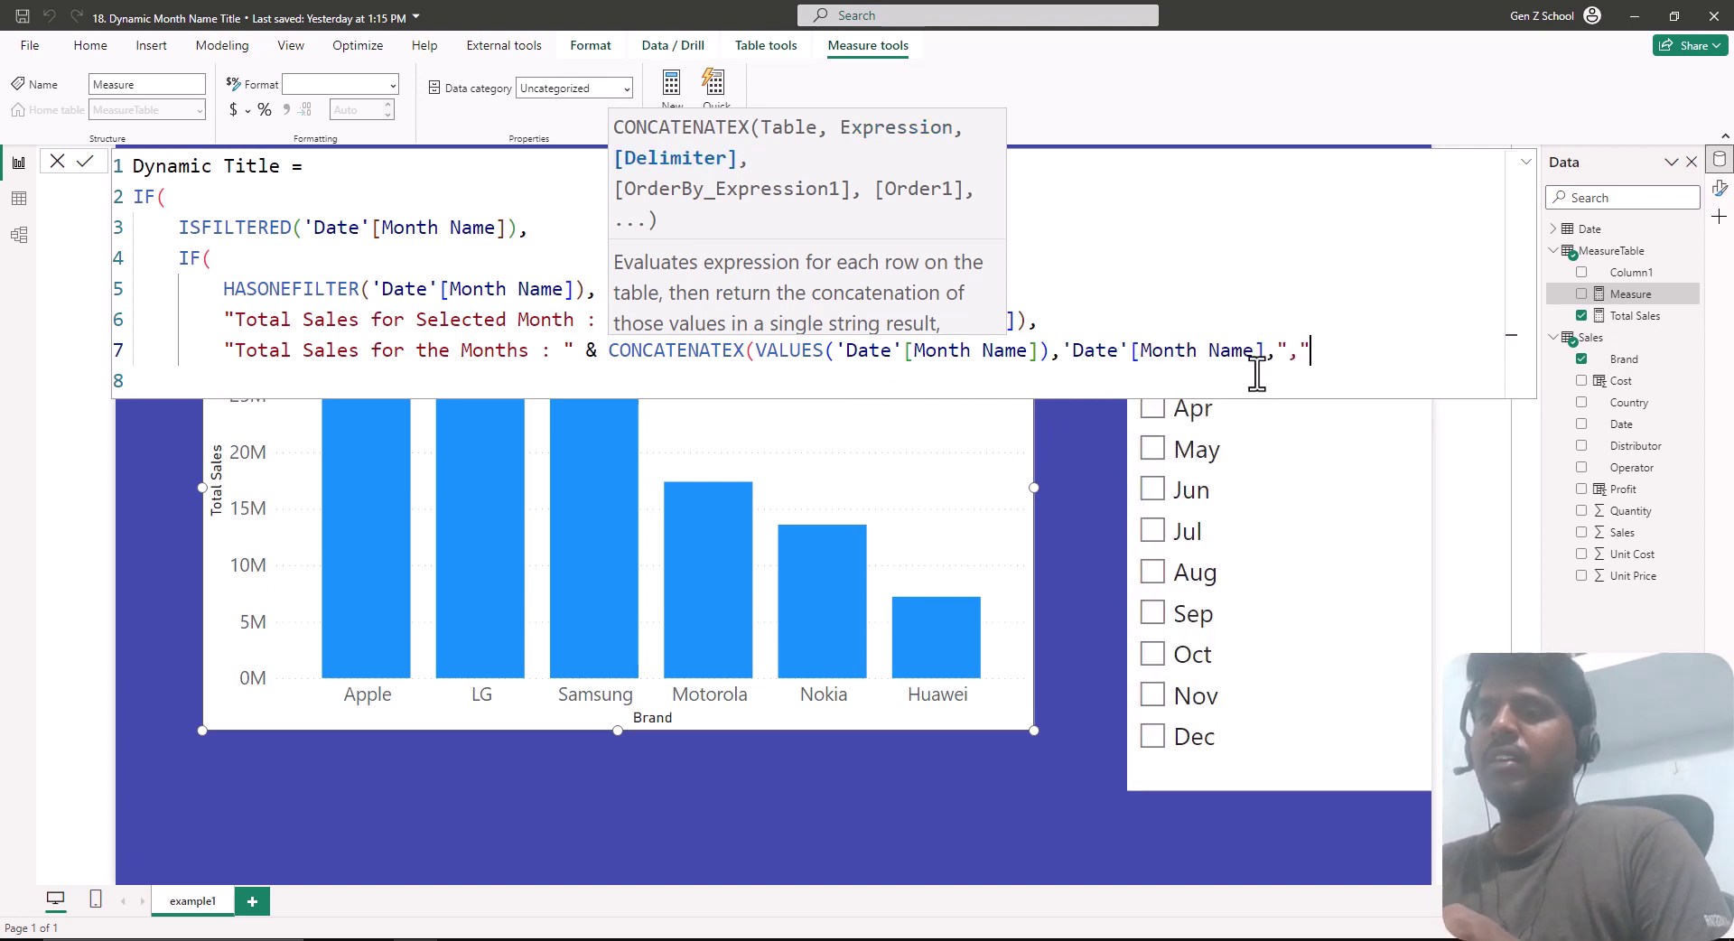
pyautogui.write(',",')
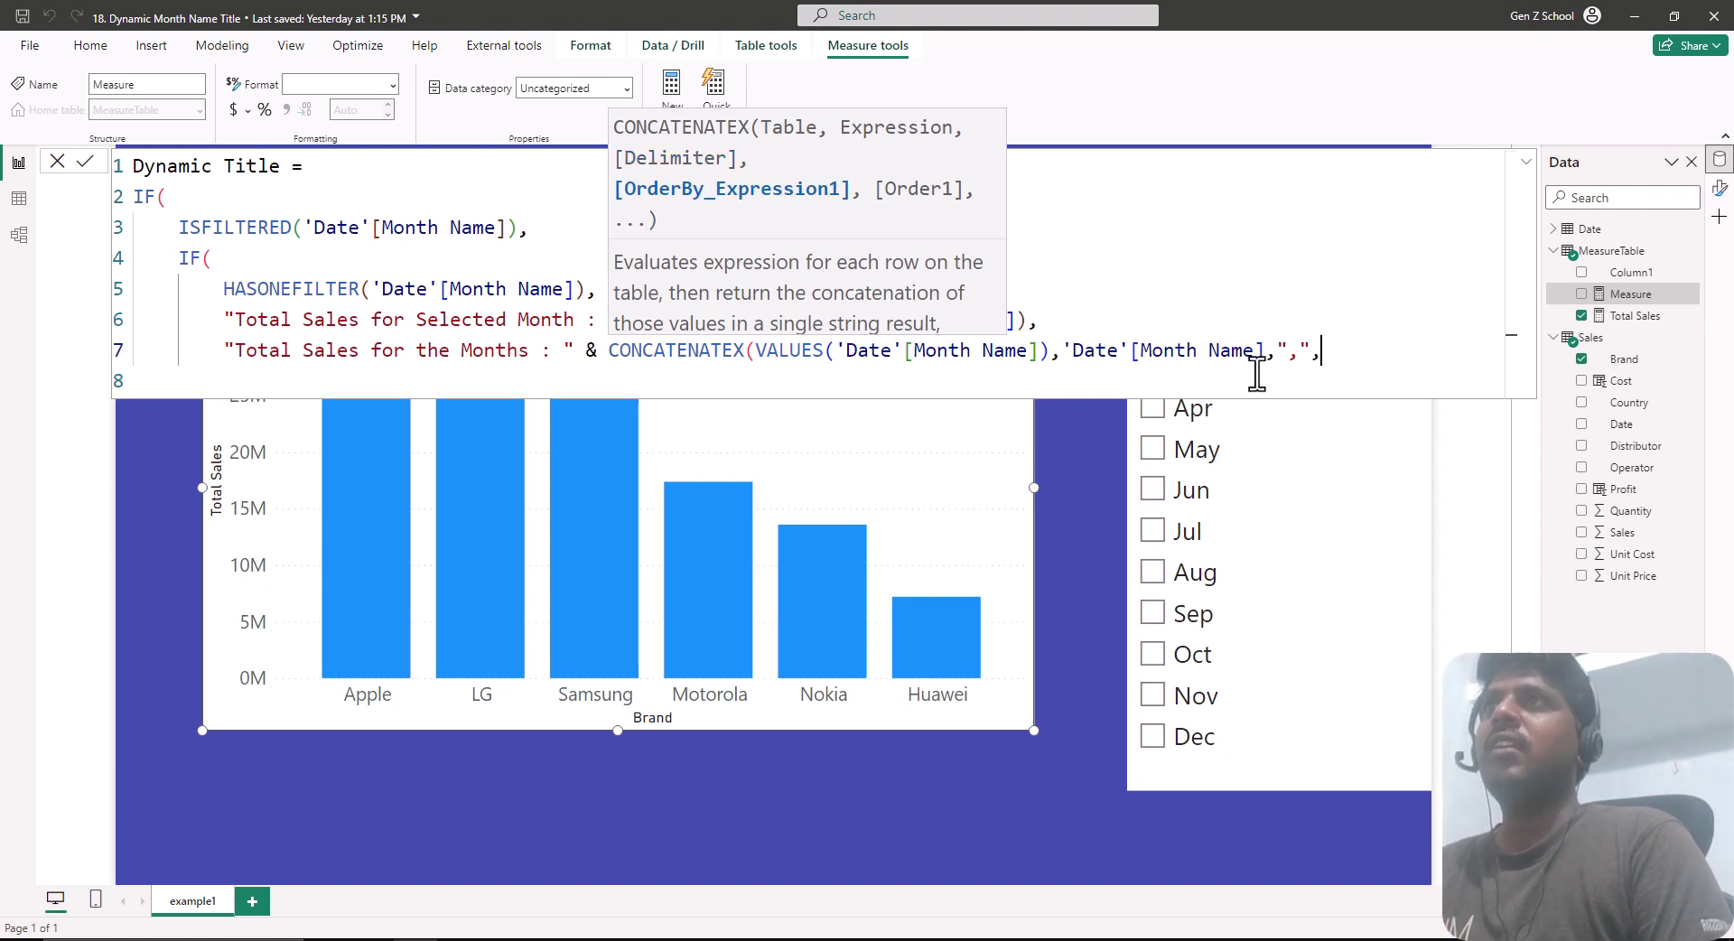
pyautogui.write('sl')
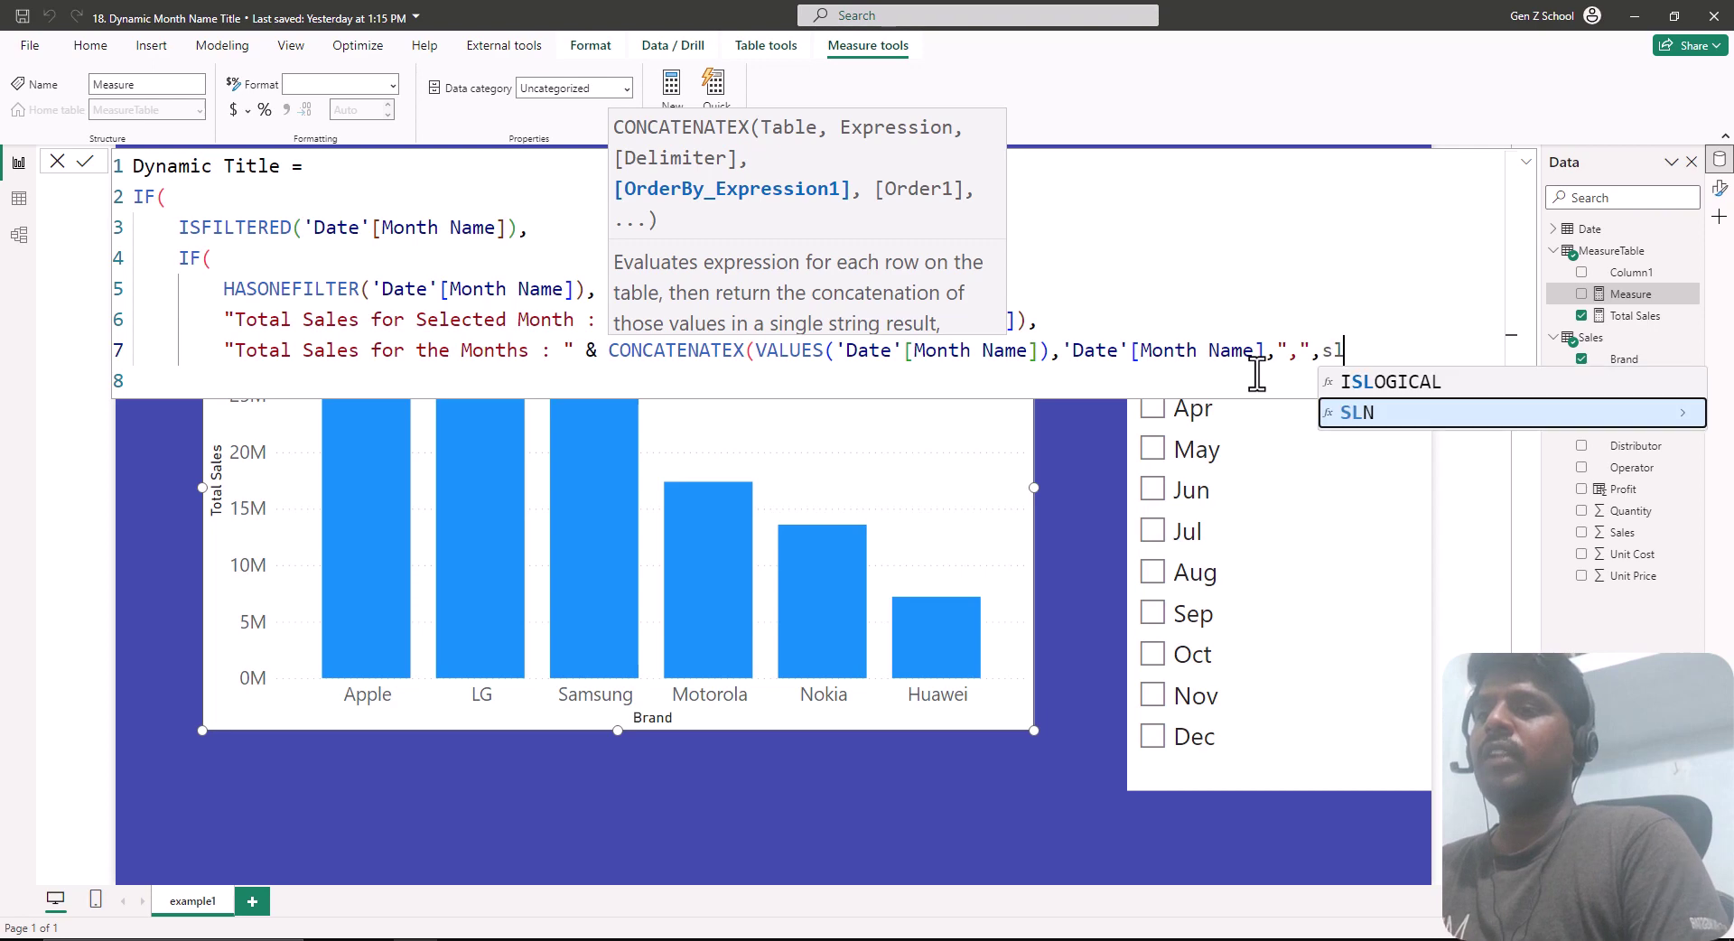
pyautogui.press('BackSpace')
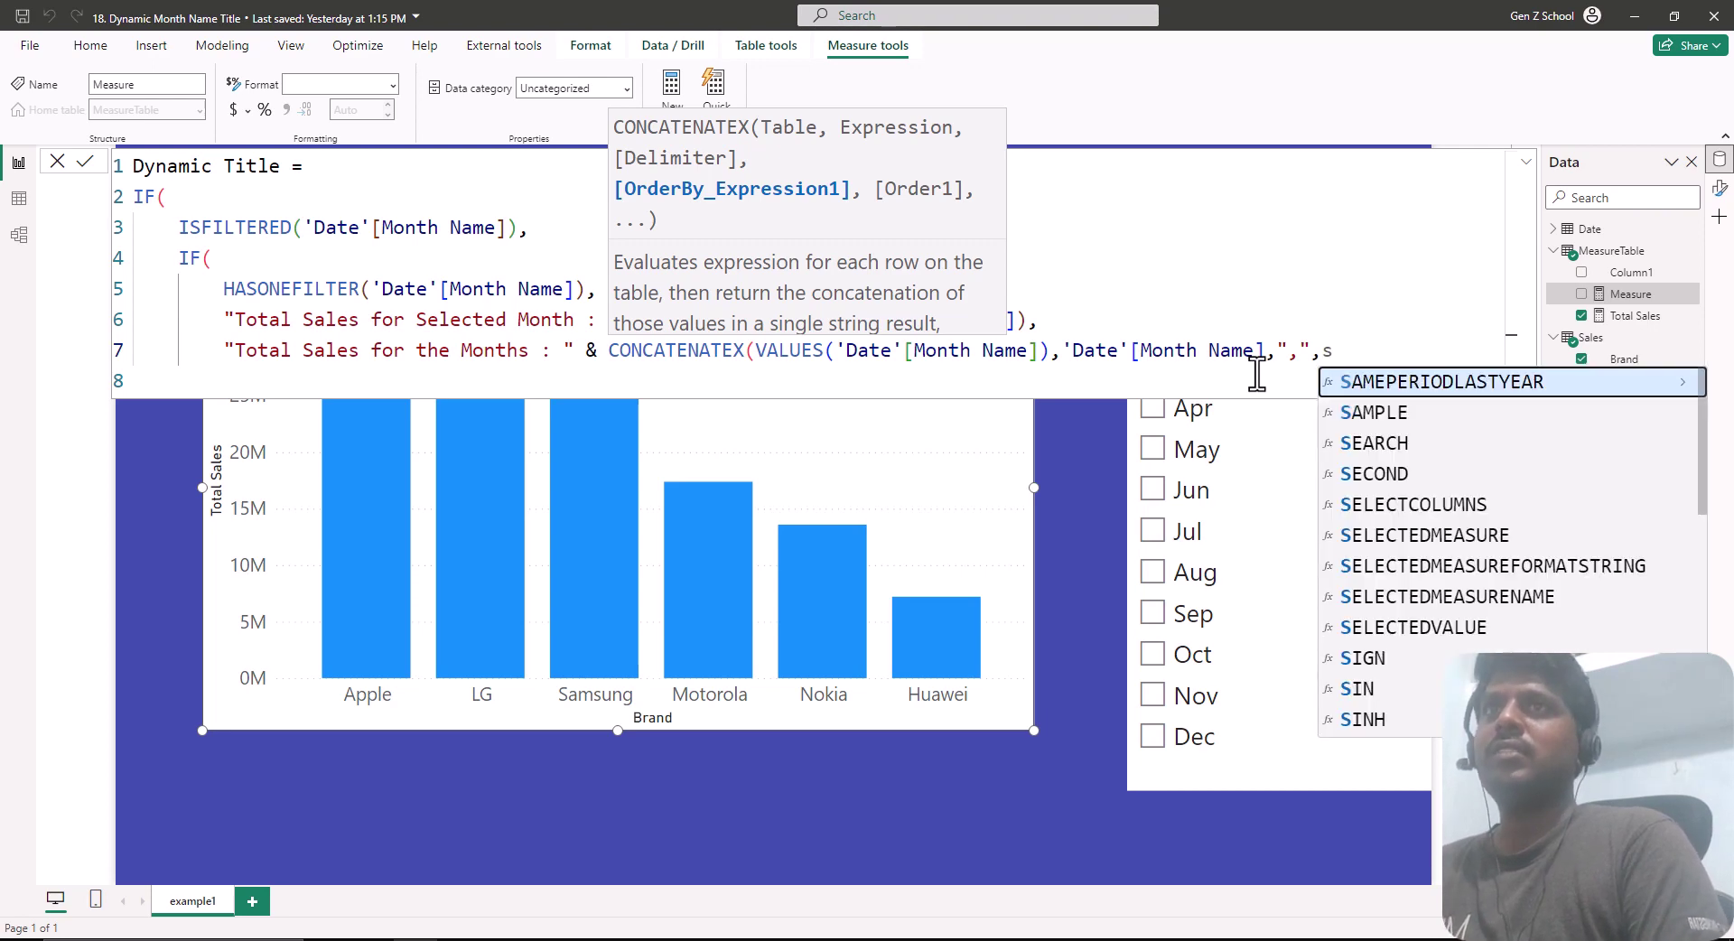
pyautogui.write('elec')
pyautogui.press('Down')
pyautogui.press('Down')
pyautogui.press('Down')
pyautogui.press('Down')
pyautogui.press('Tab')
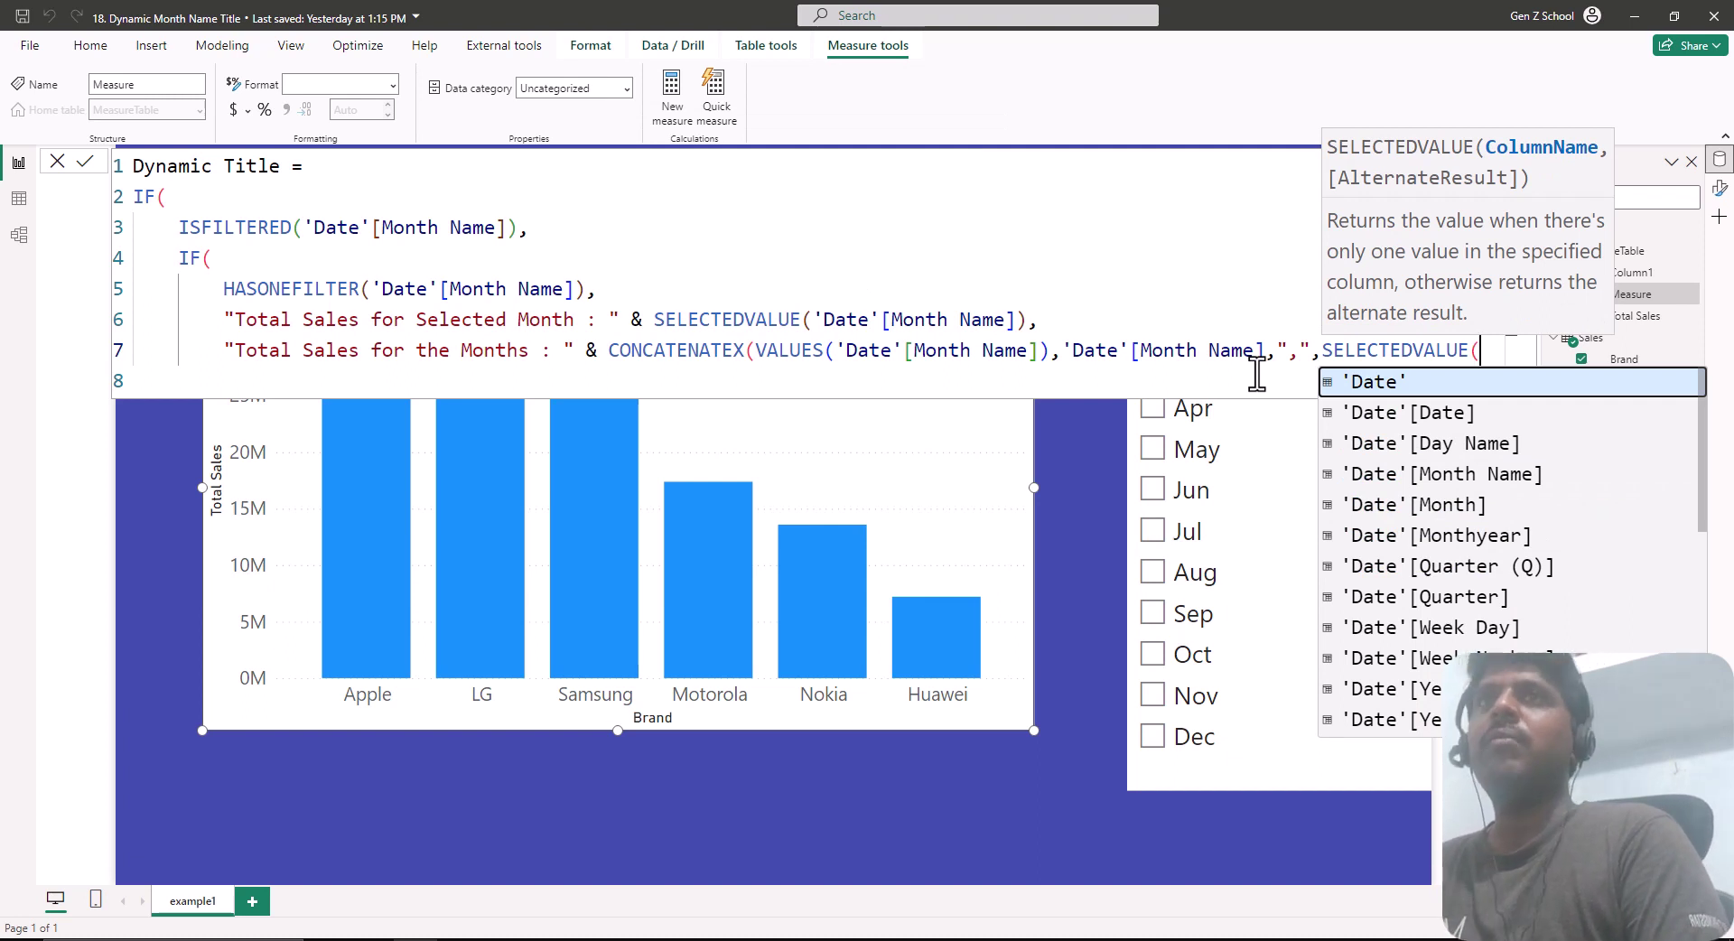
pyautogui.write('month')
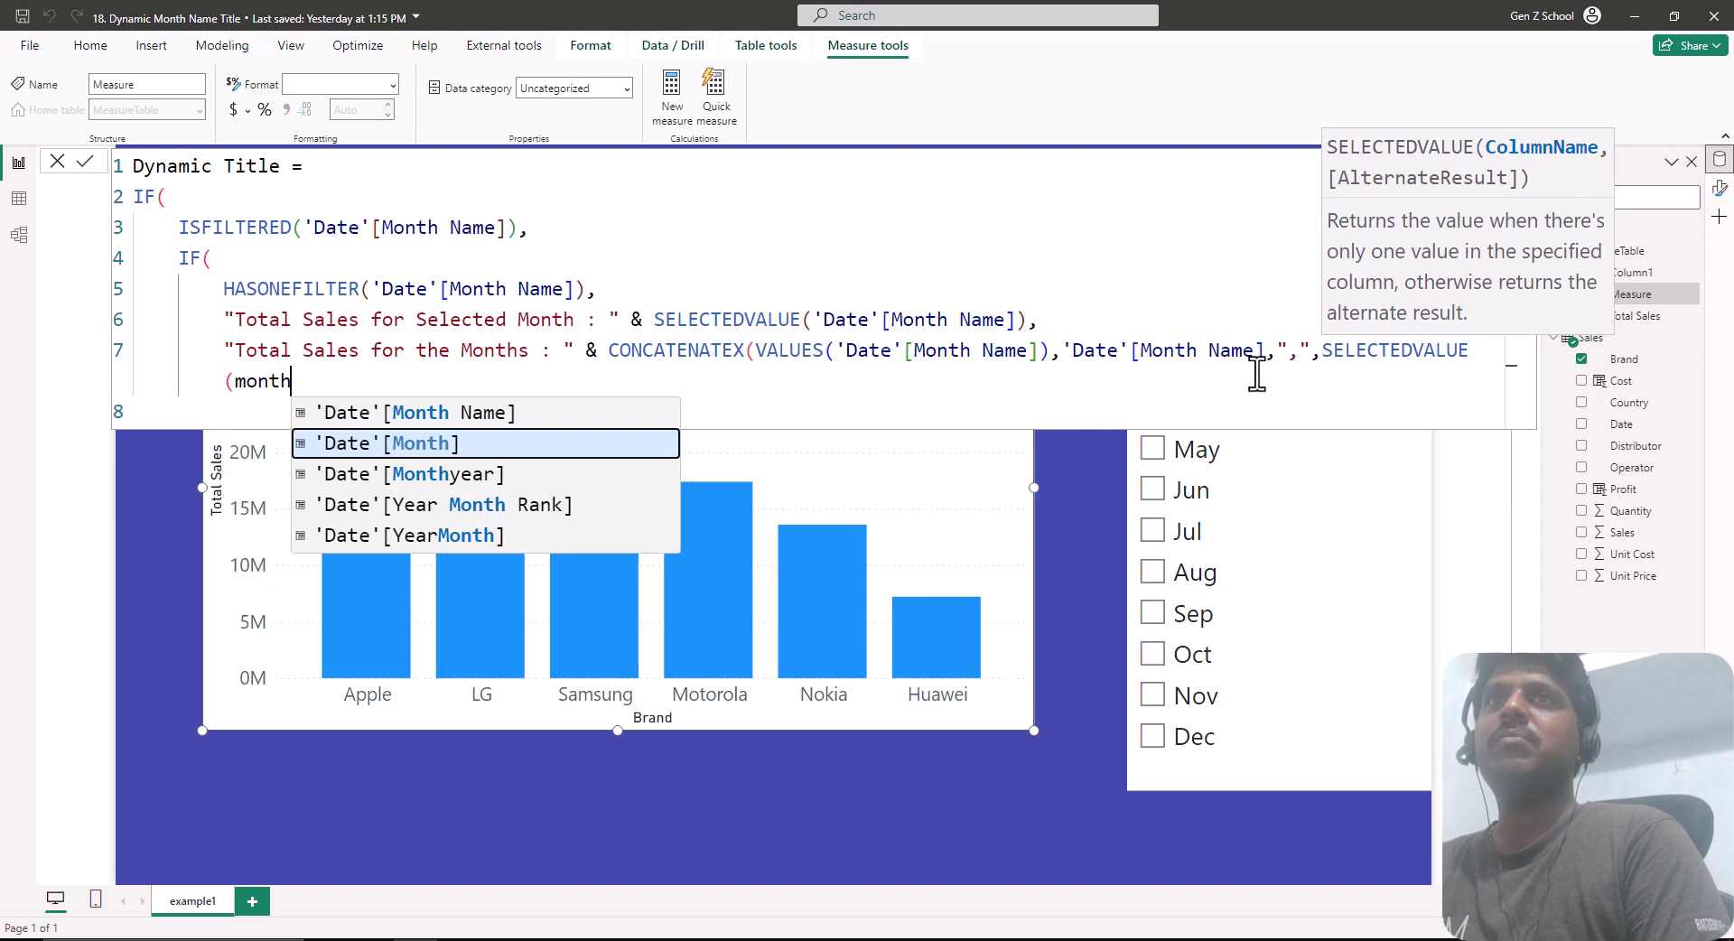
pyautogui.click(349, 443)
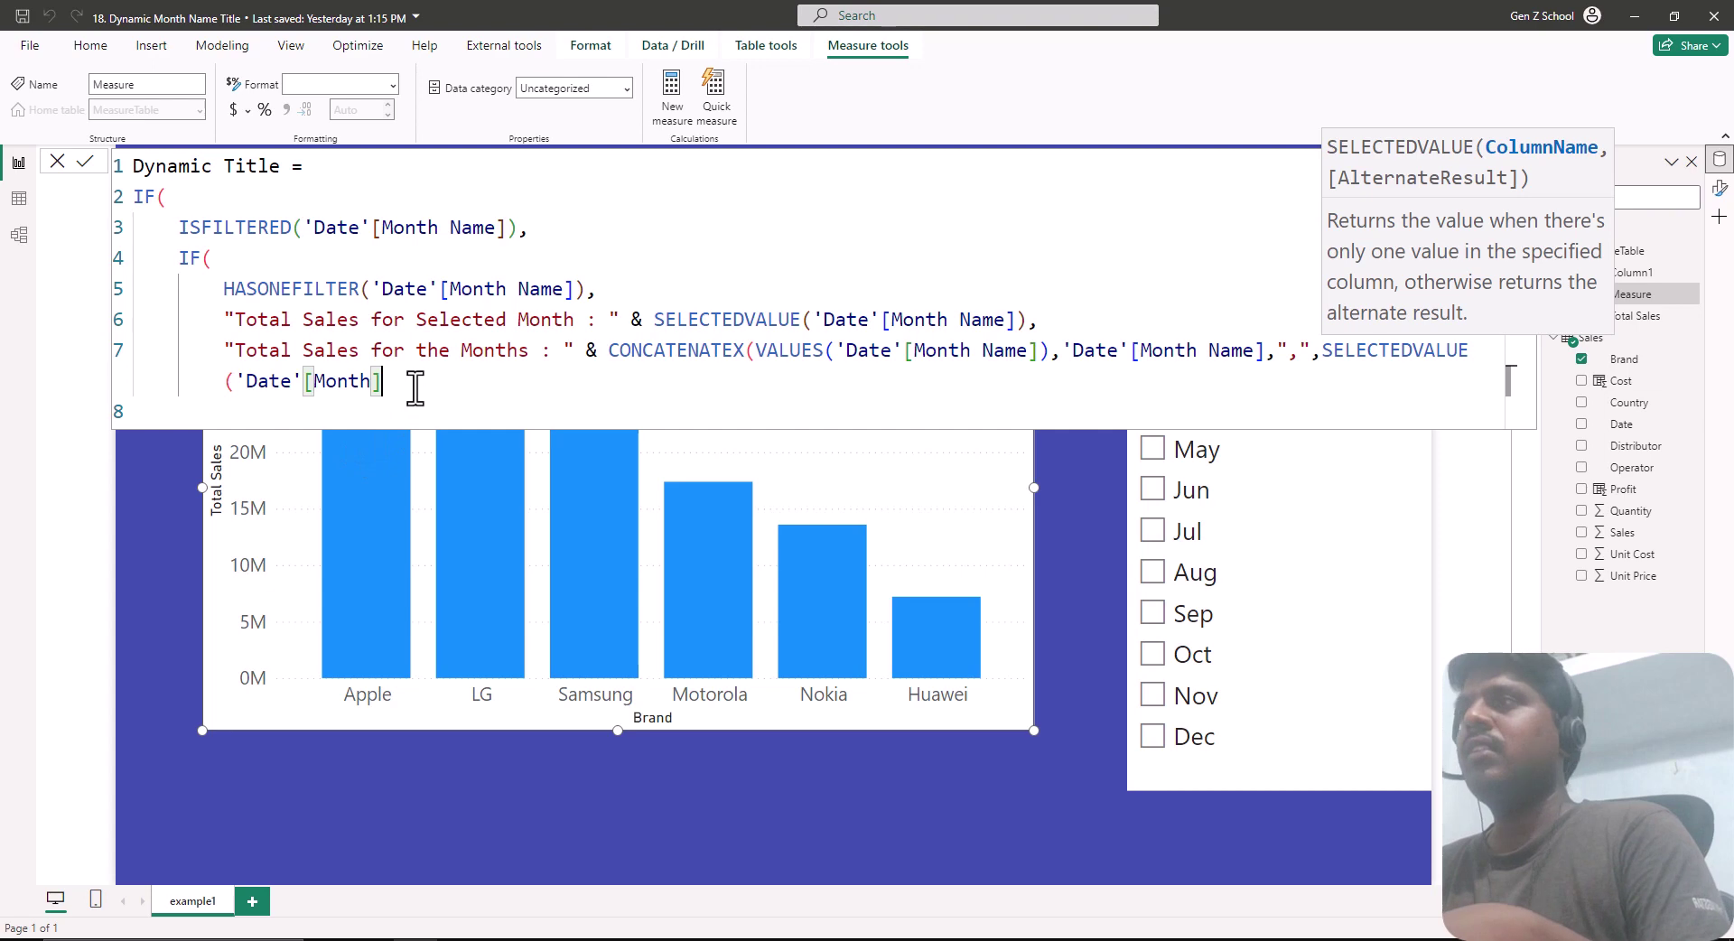
pyautogui.write(')')
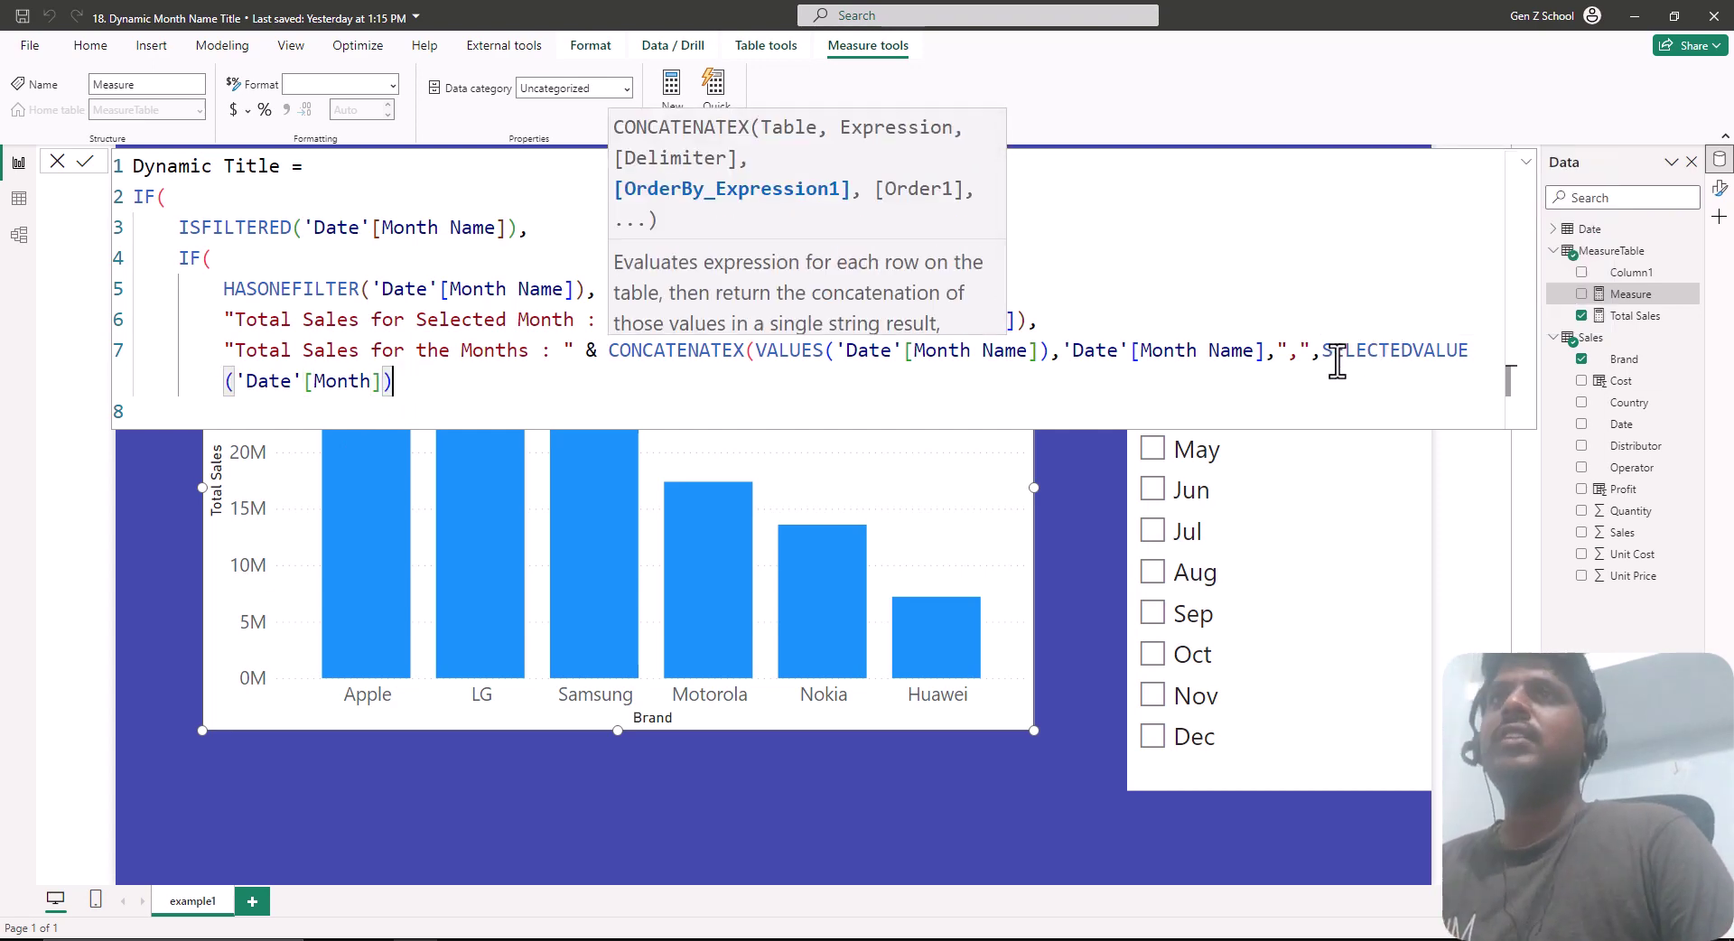
pyautogui.write(',')
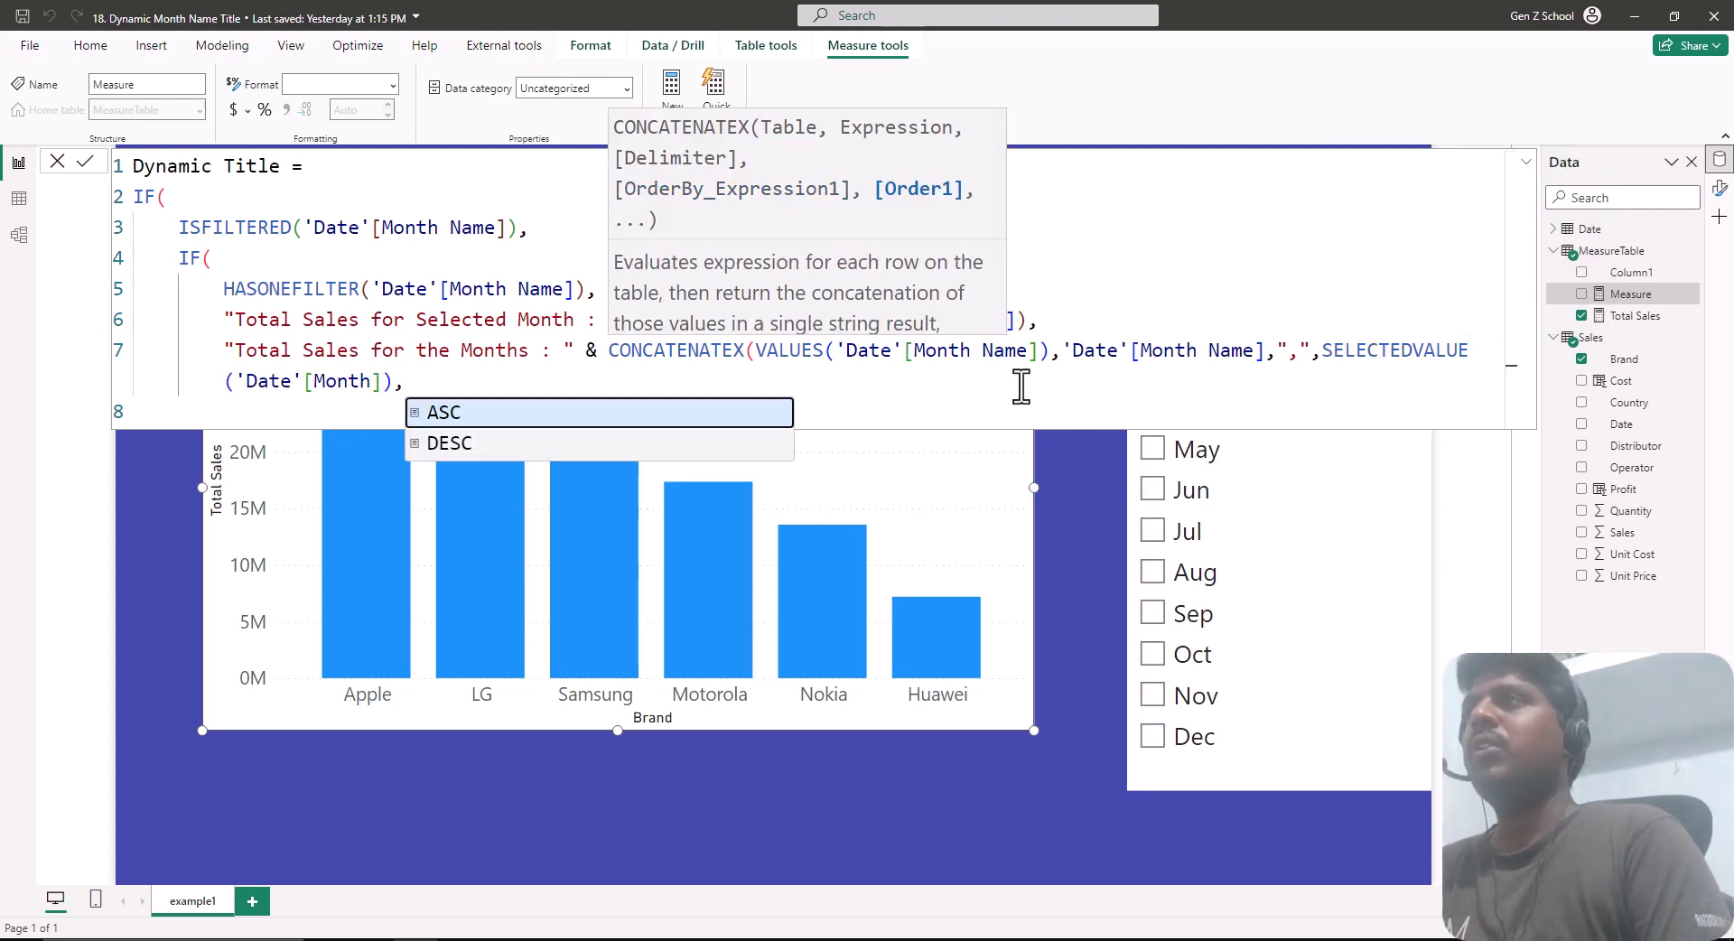
pyautogui.click(503, 414)
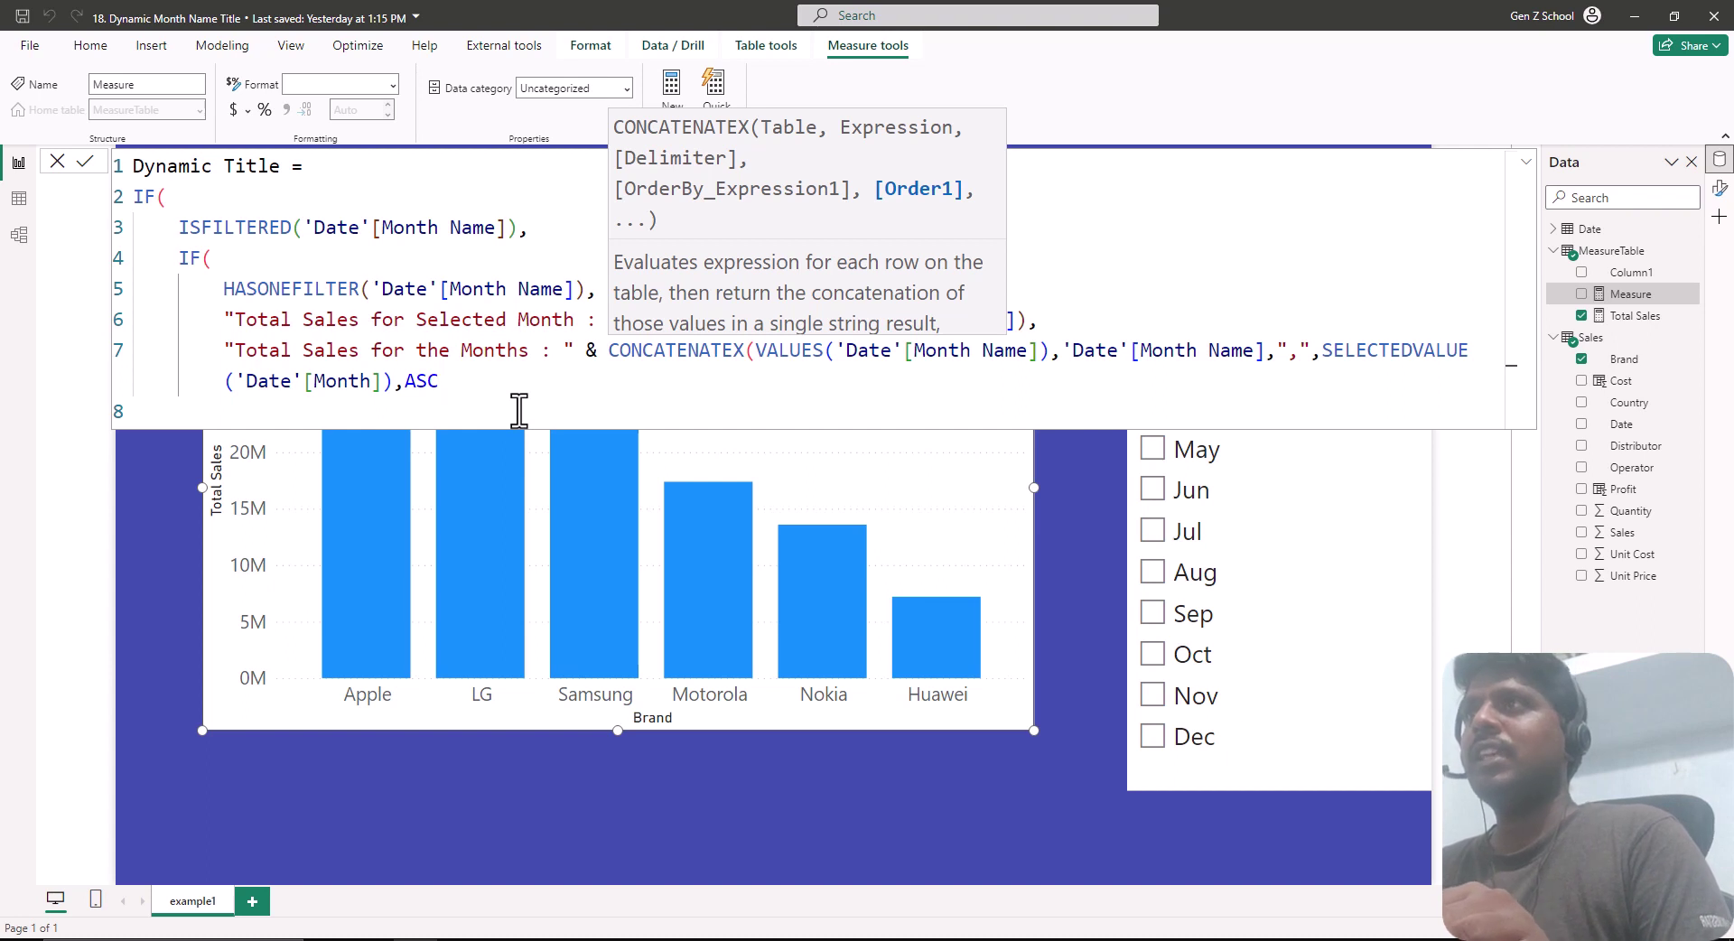
# - Close the CONCATENATEX call and the inner IF
pyautogui.hotkey('shift', 'Return')
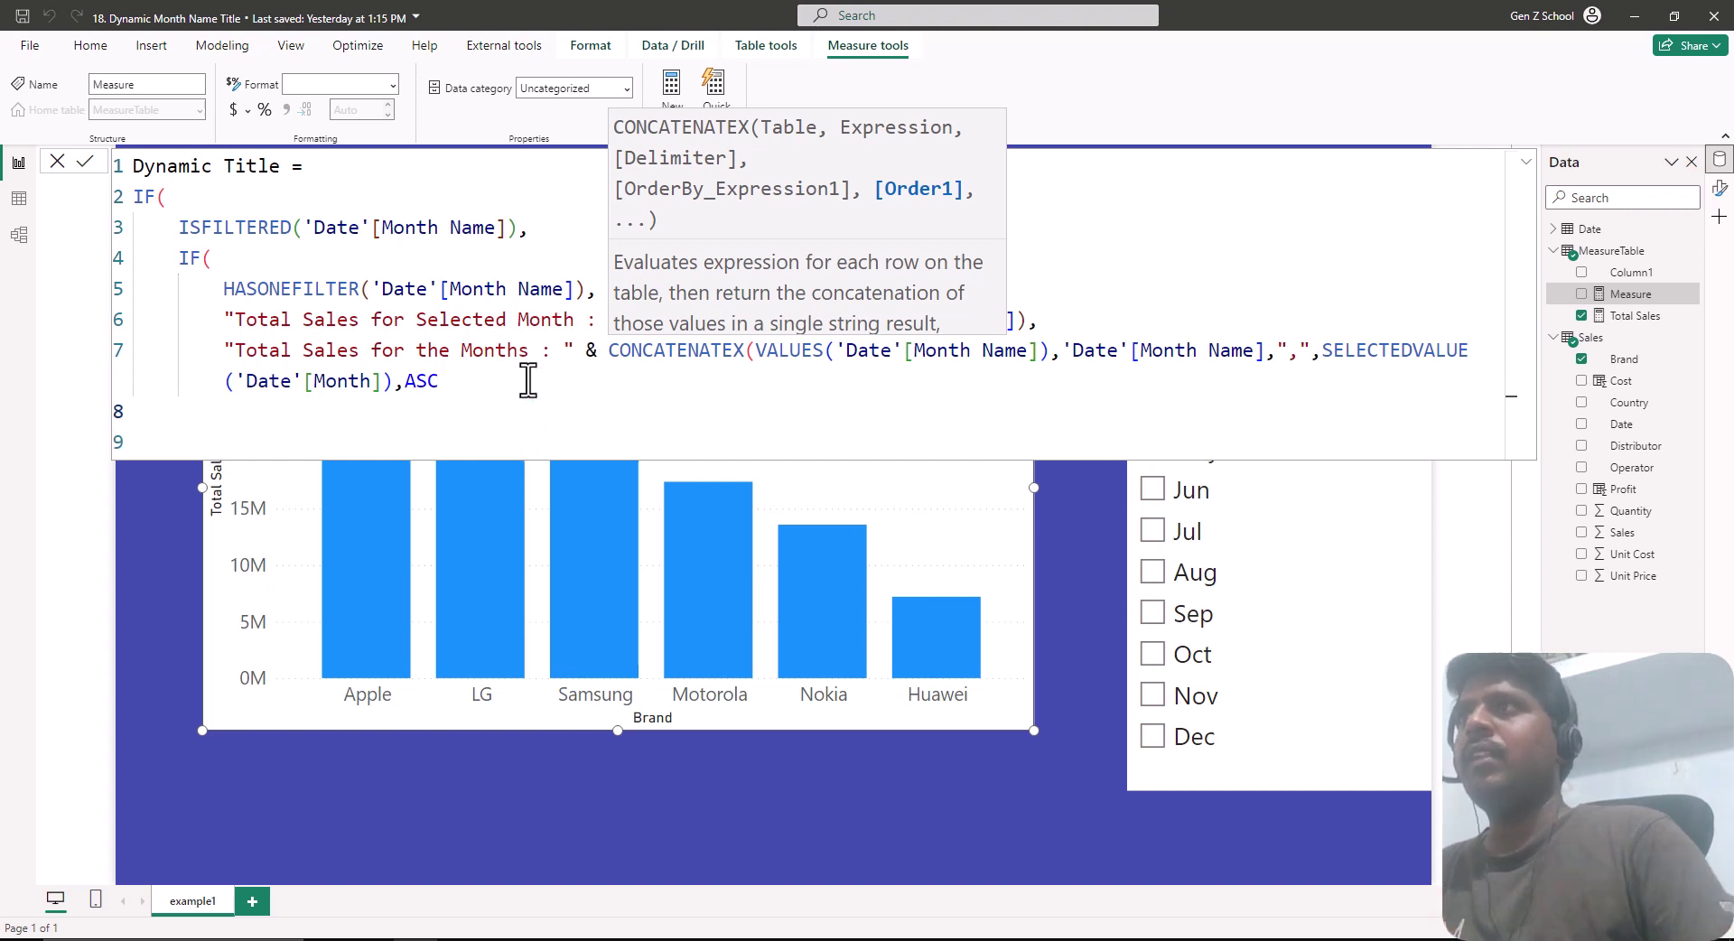
pyautogui.click(517, 383)
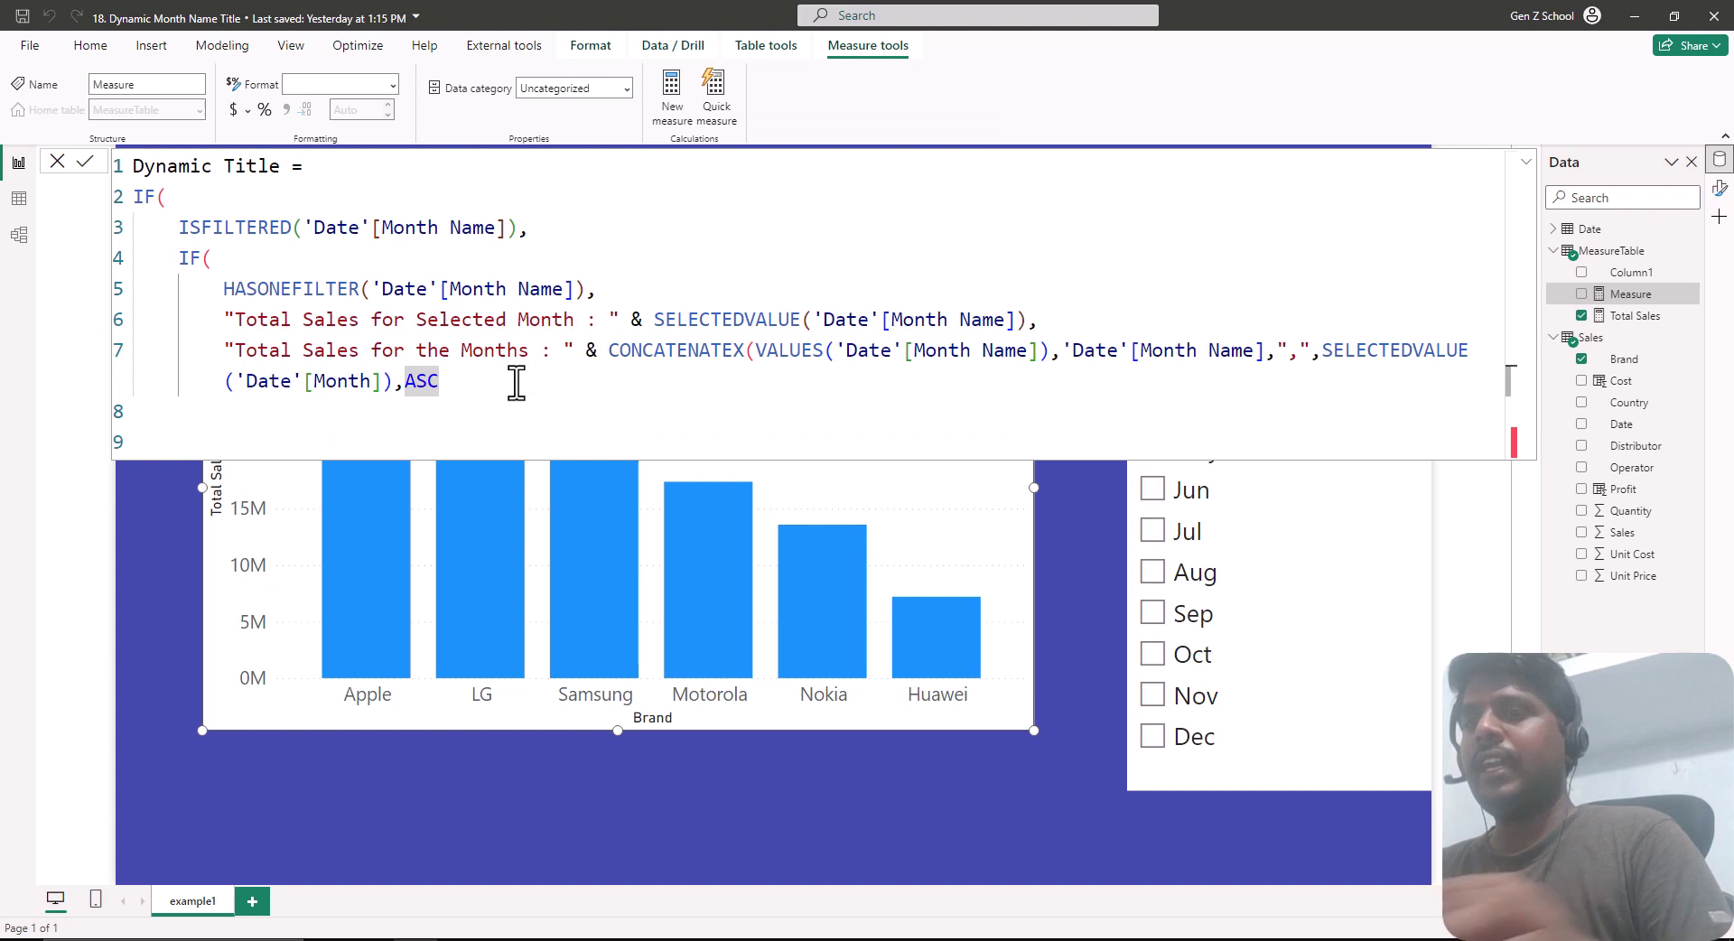
pyautogui.write(')')
pyautogui.hotkey('shift', 'Return')
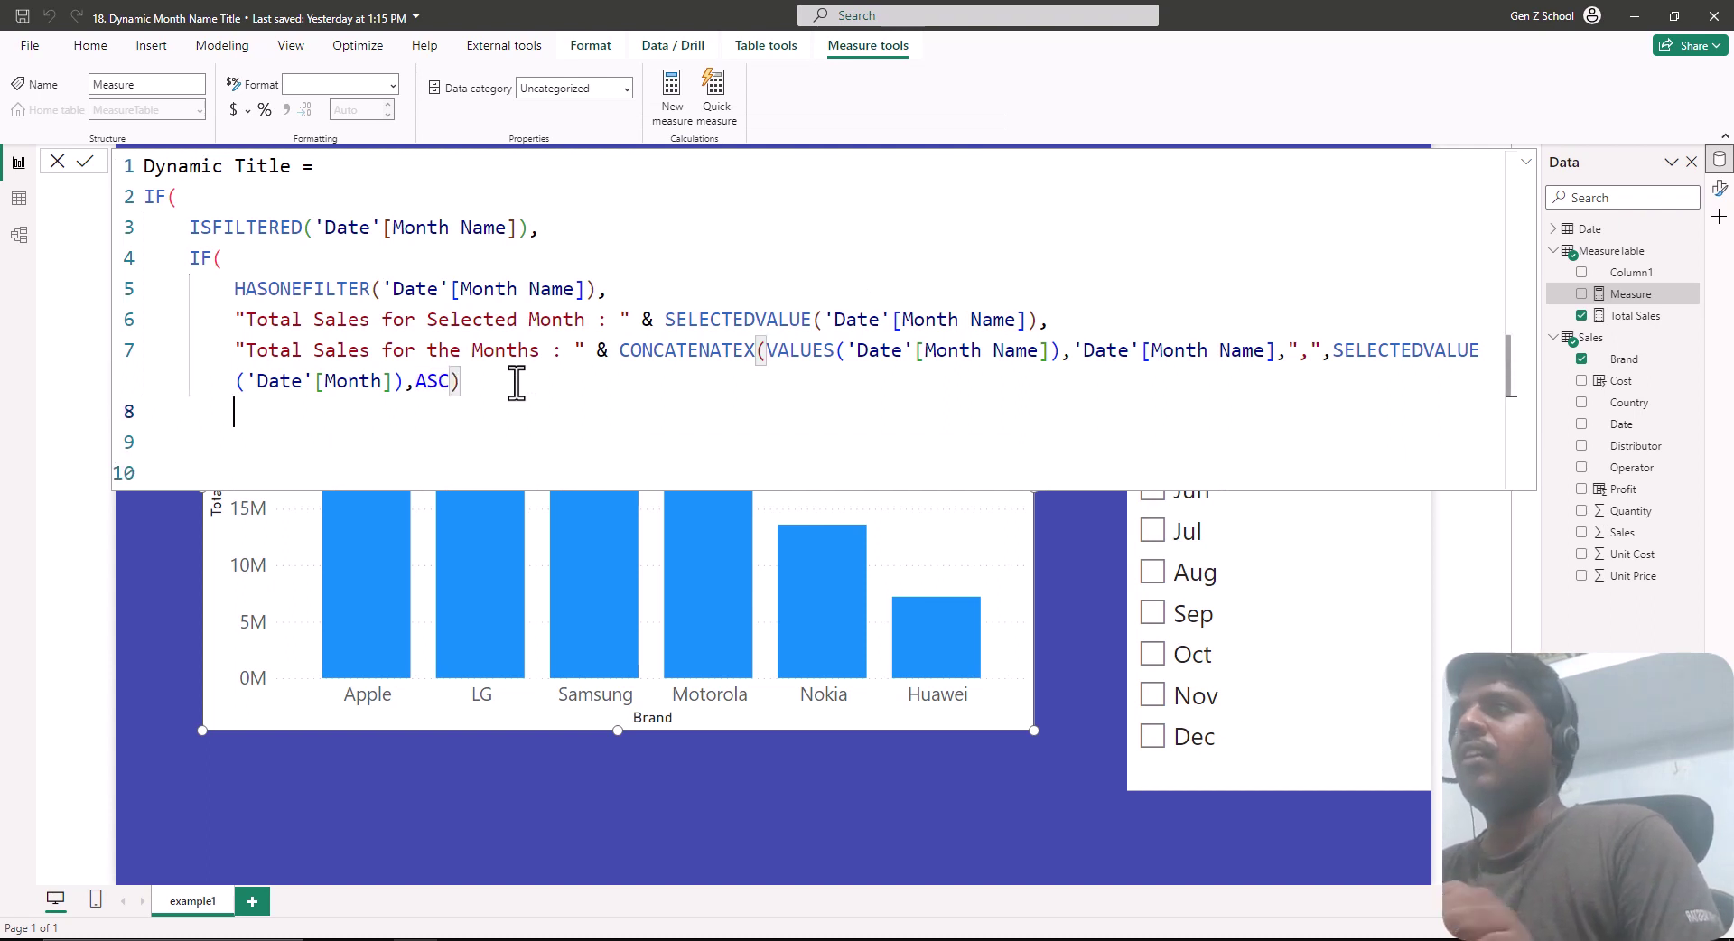
pyautogui.press('BackSpace')
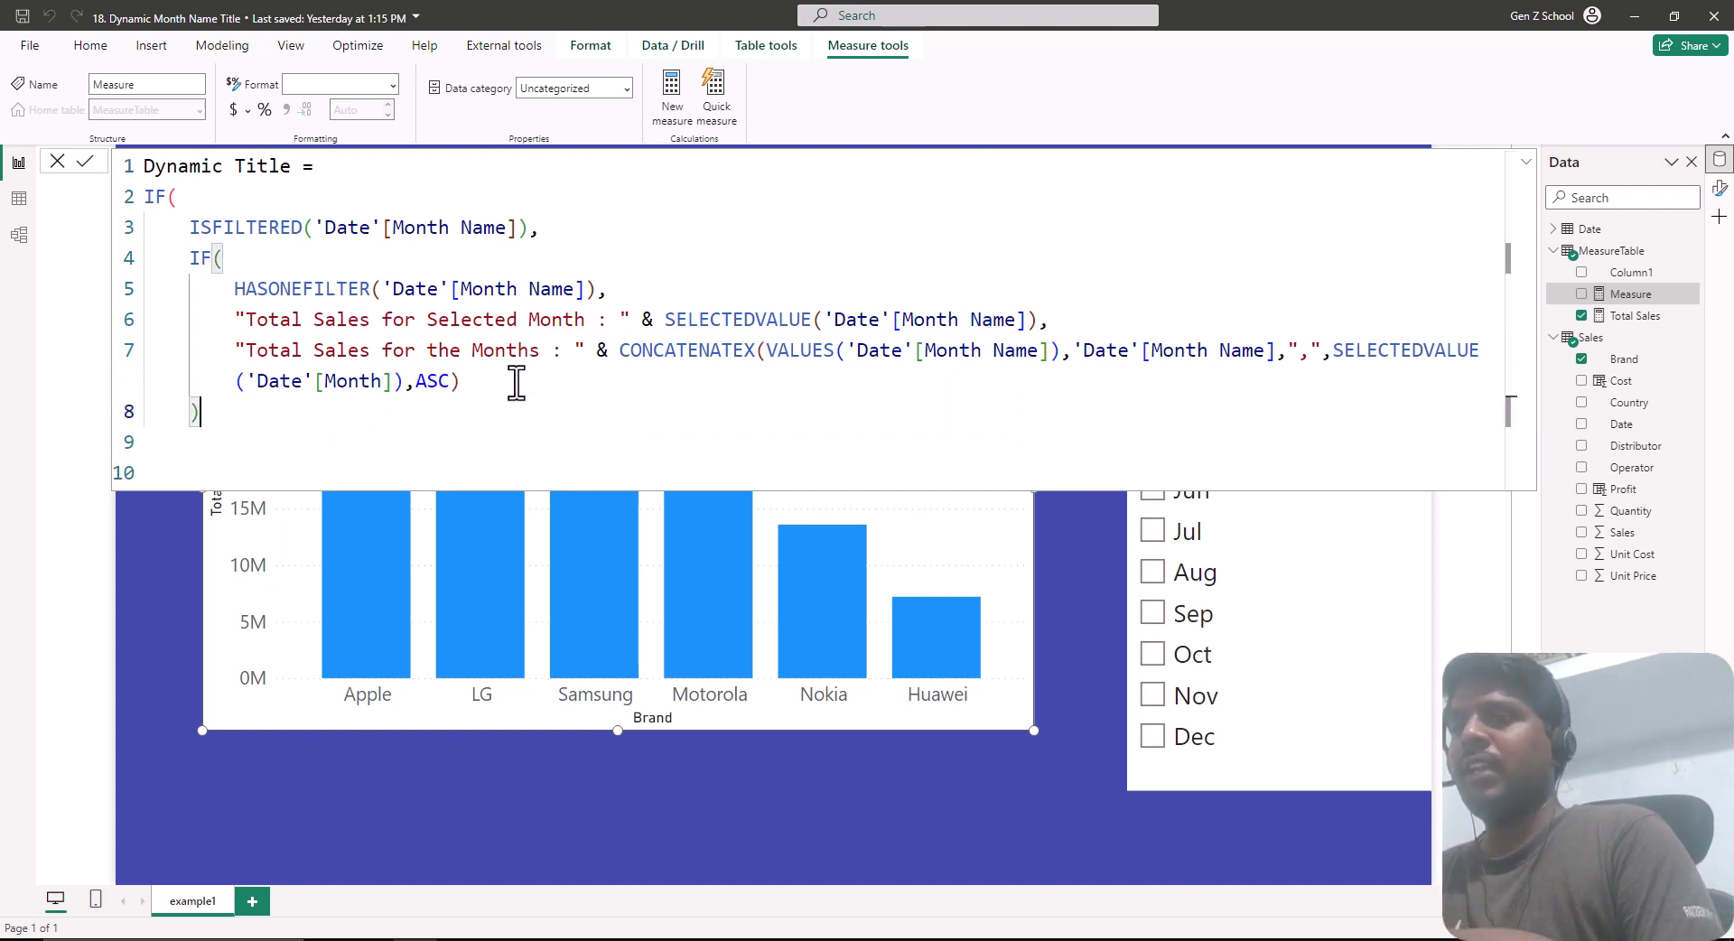
pyautogui.write('),')
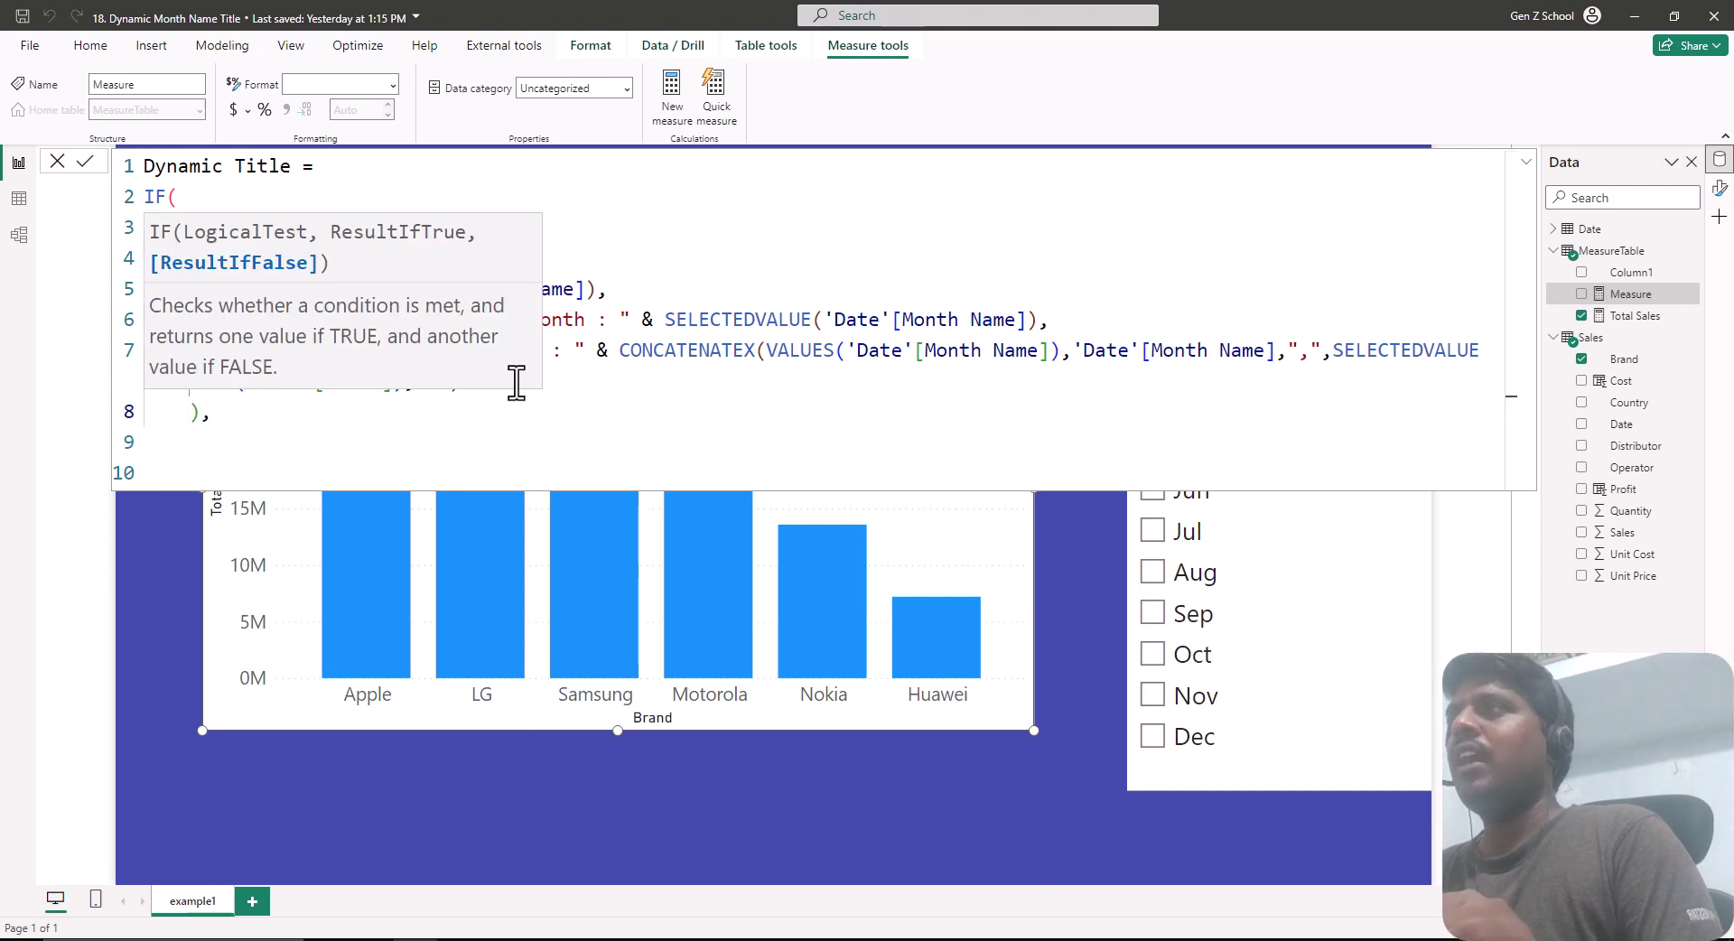
# - Add "Total Sales for All Months" as the fallback, close the outer IF and commit the measure
pyautogui.hotkey('shift', 'Return')
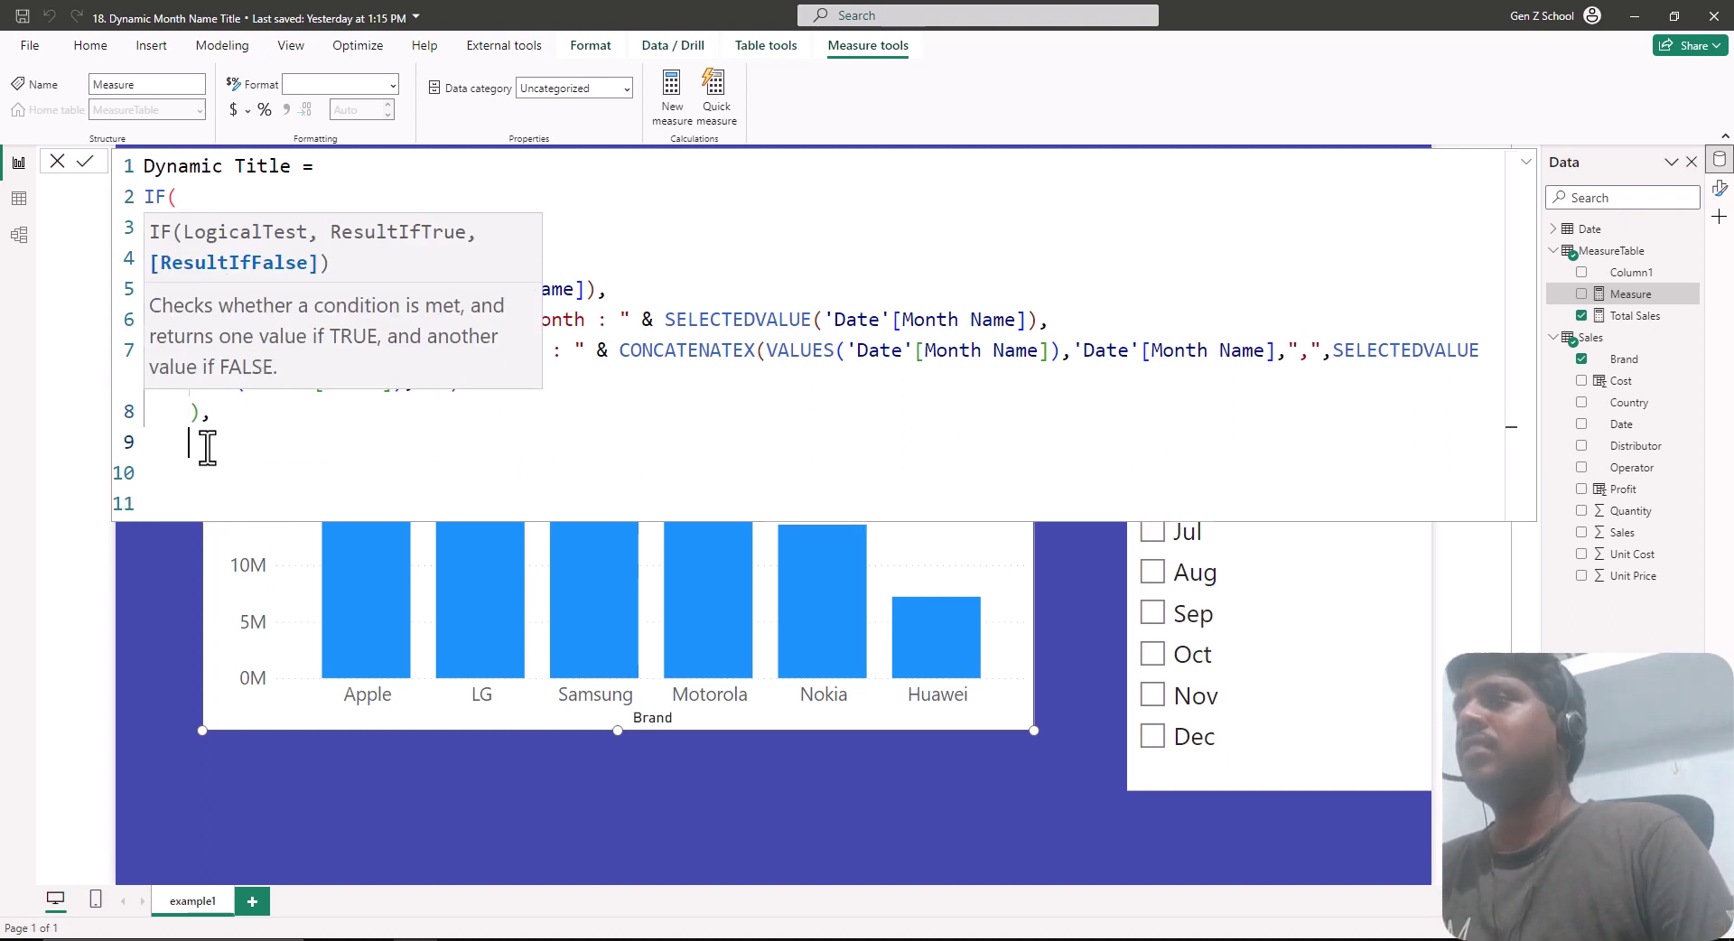
pyautogui.write('"Total Sales for All Months')
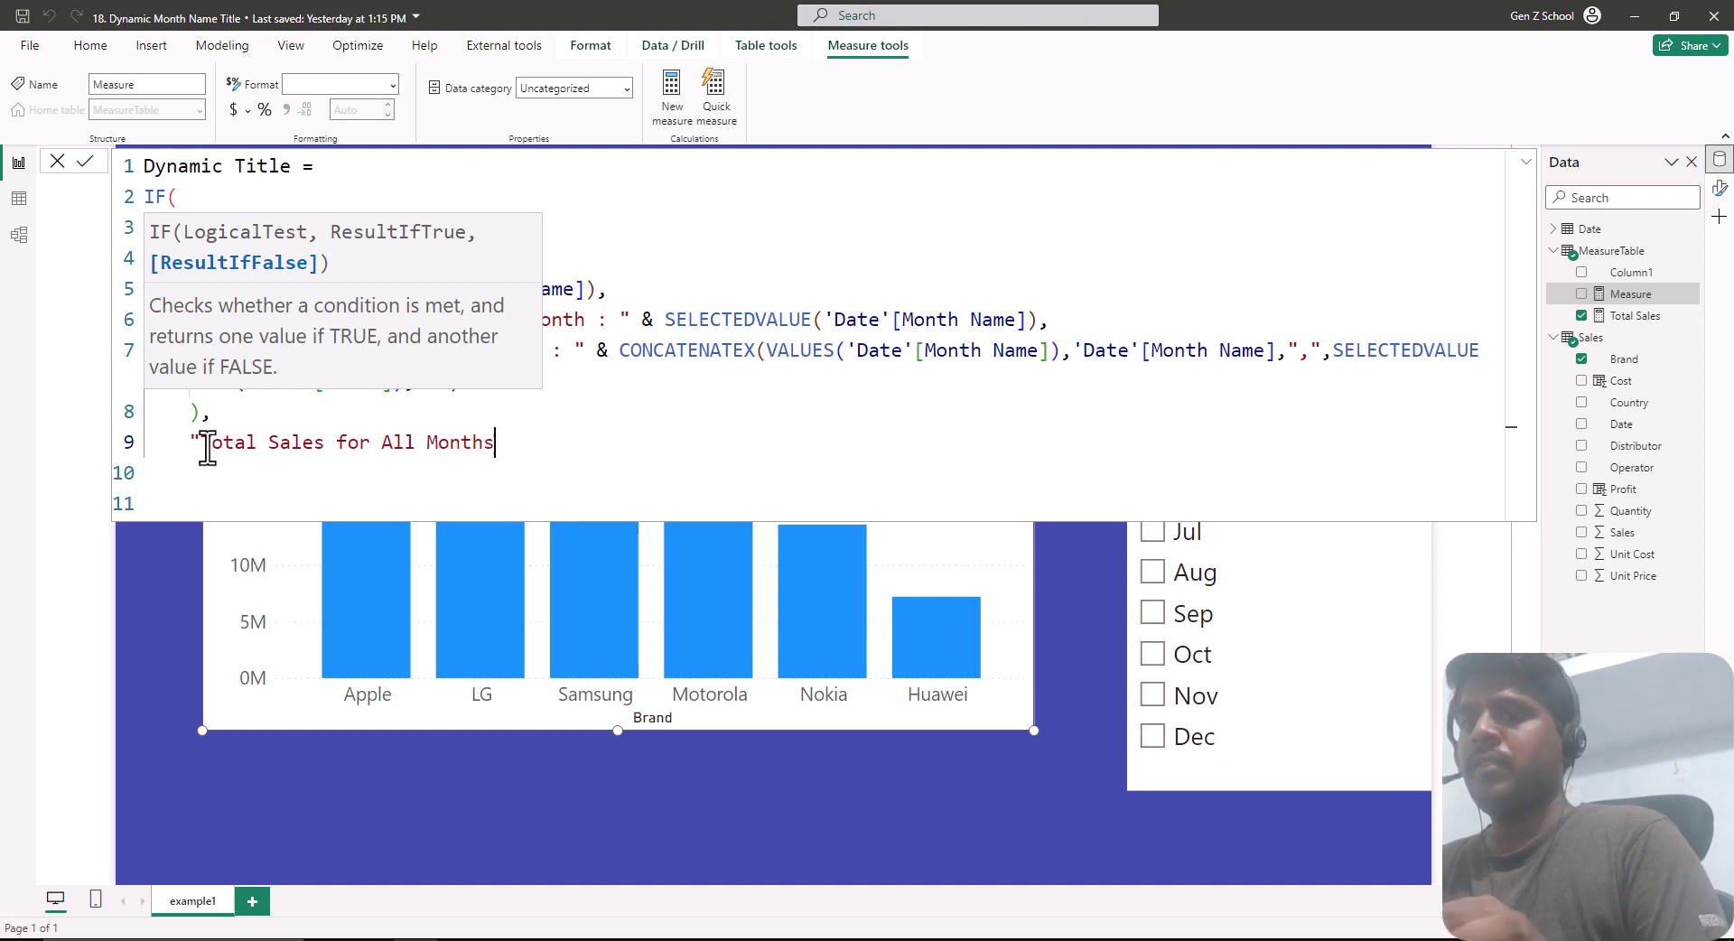
pyautogui.write('"')
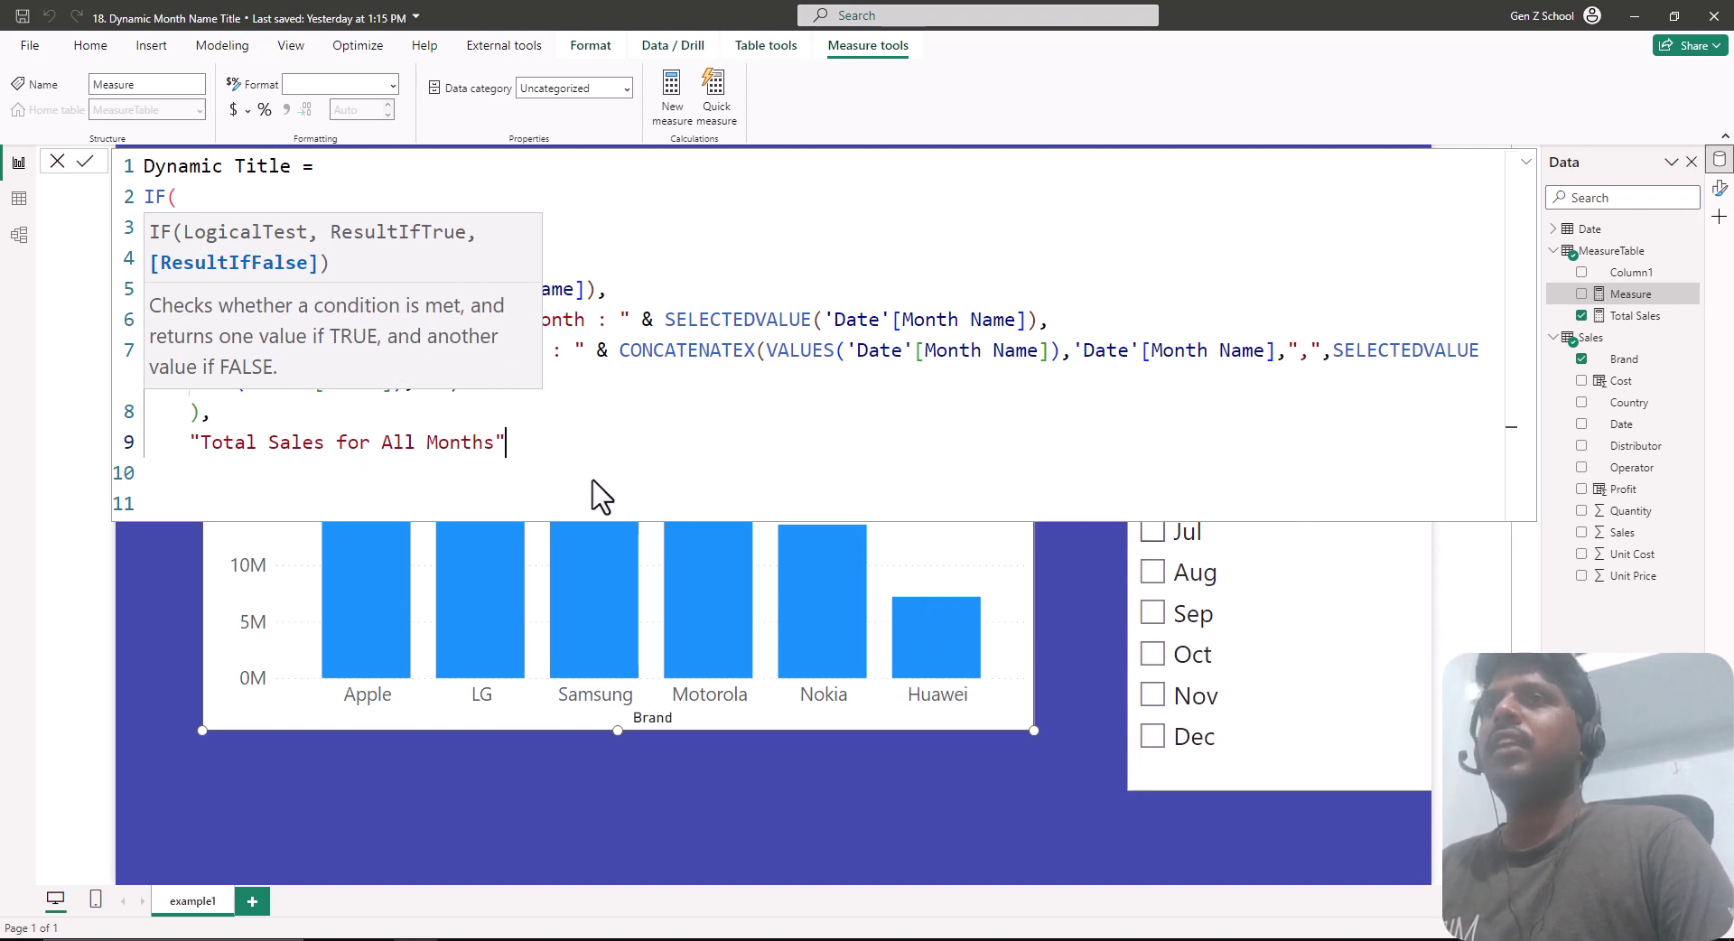
pyautogui.press('Return')
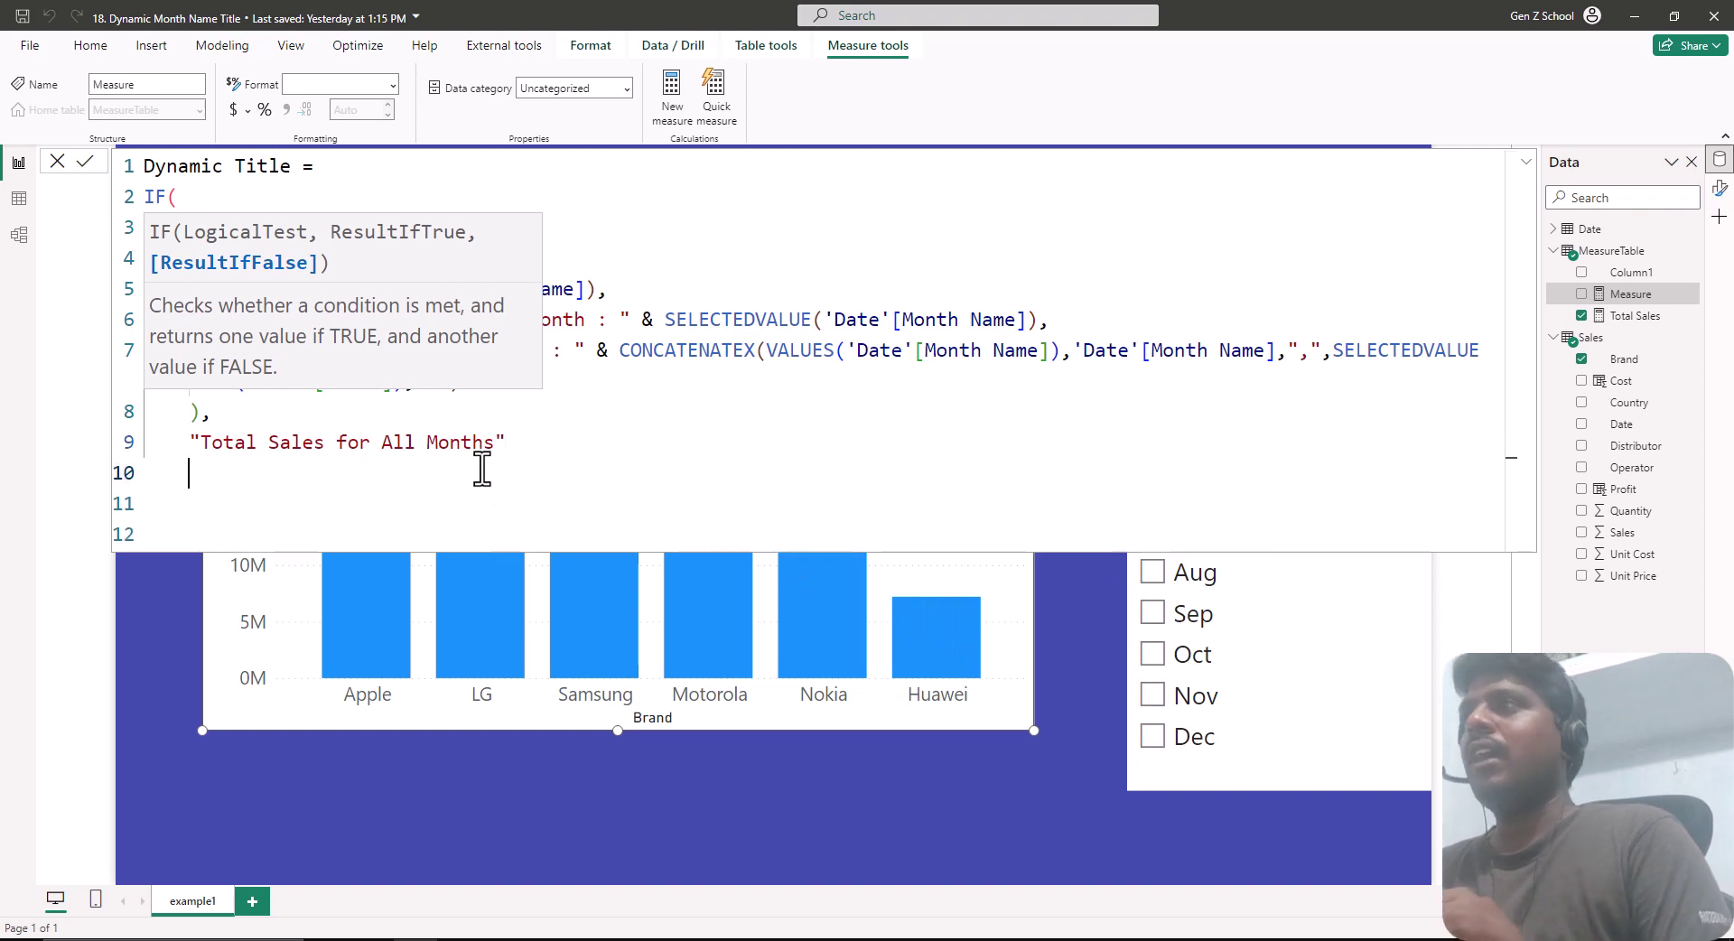
pyautogui.write(')')
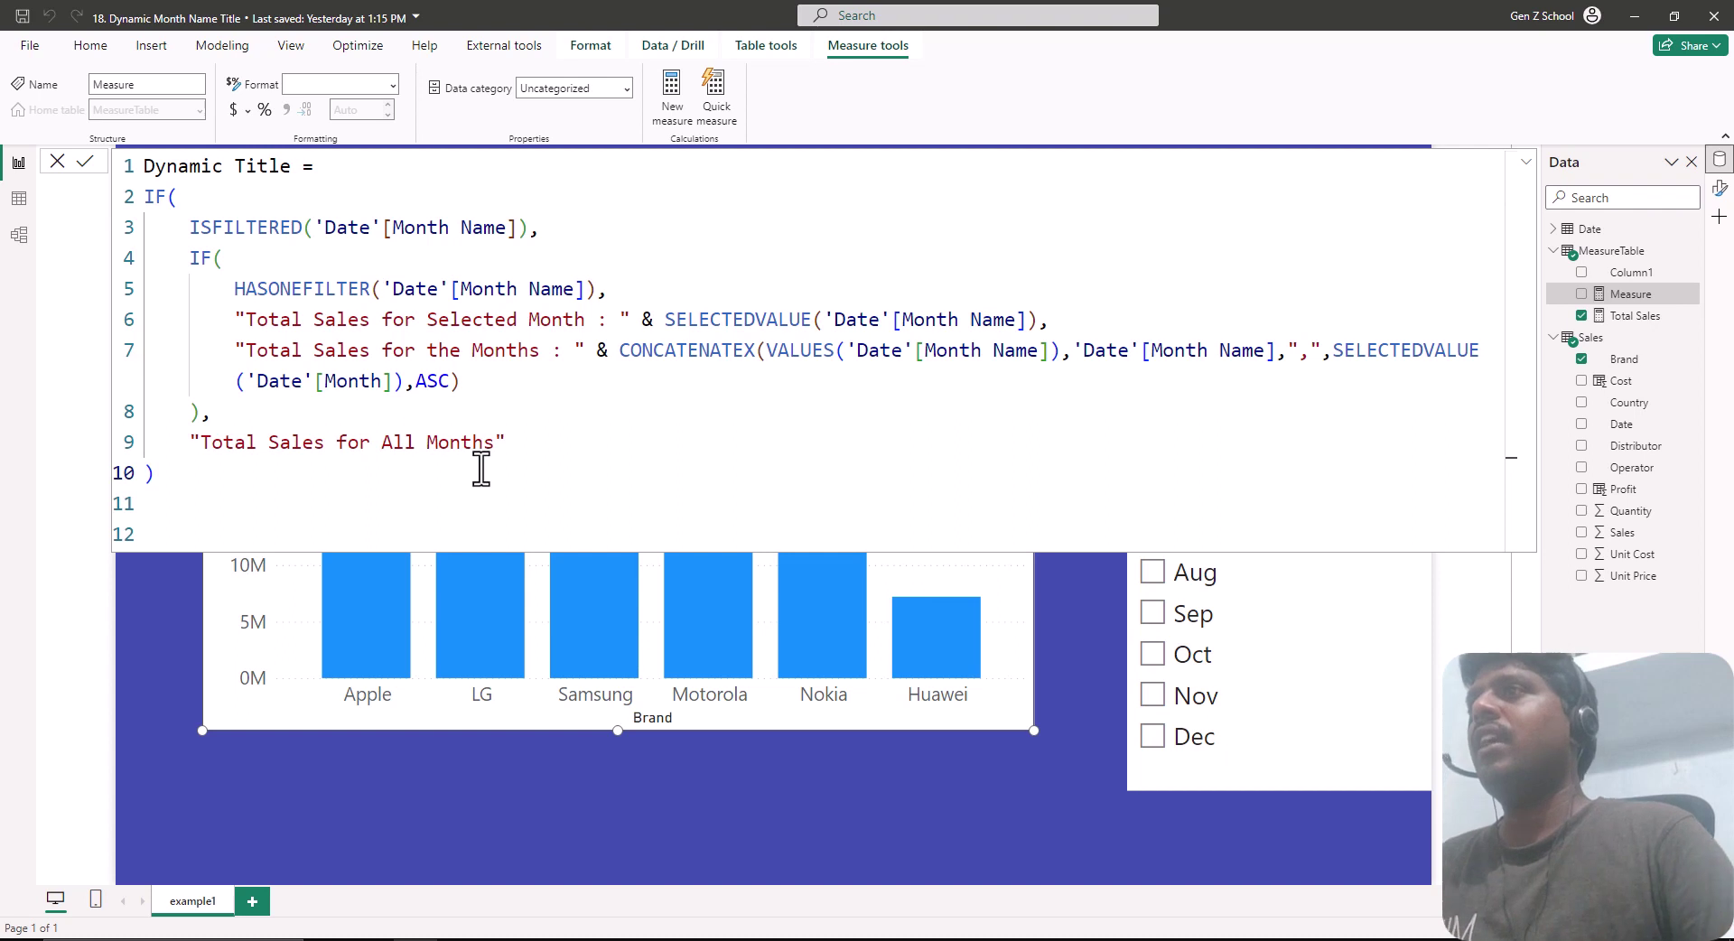
pyautogui.press('Return')
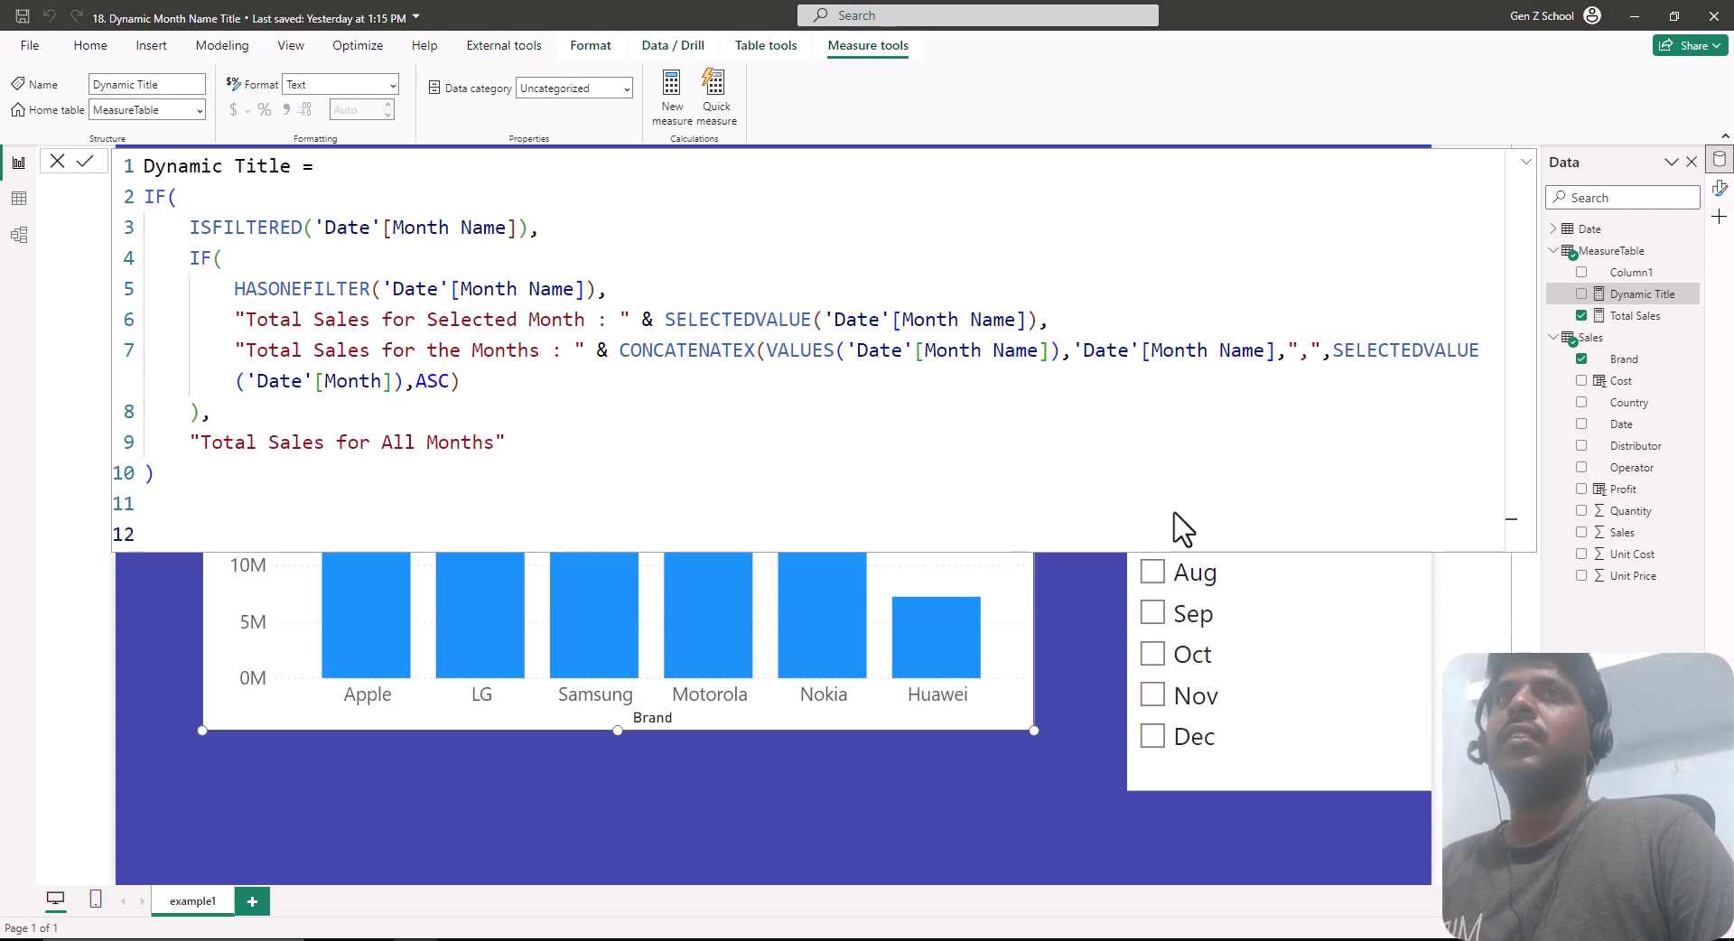
# - Select the brand sales column chart and bring up its Title formatting settings
pyautogui.click(1719, 191)
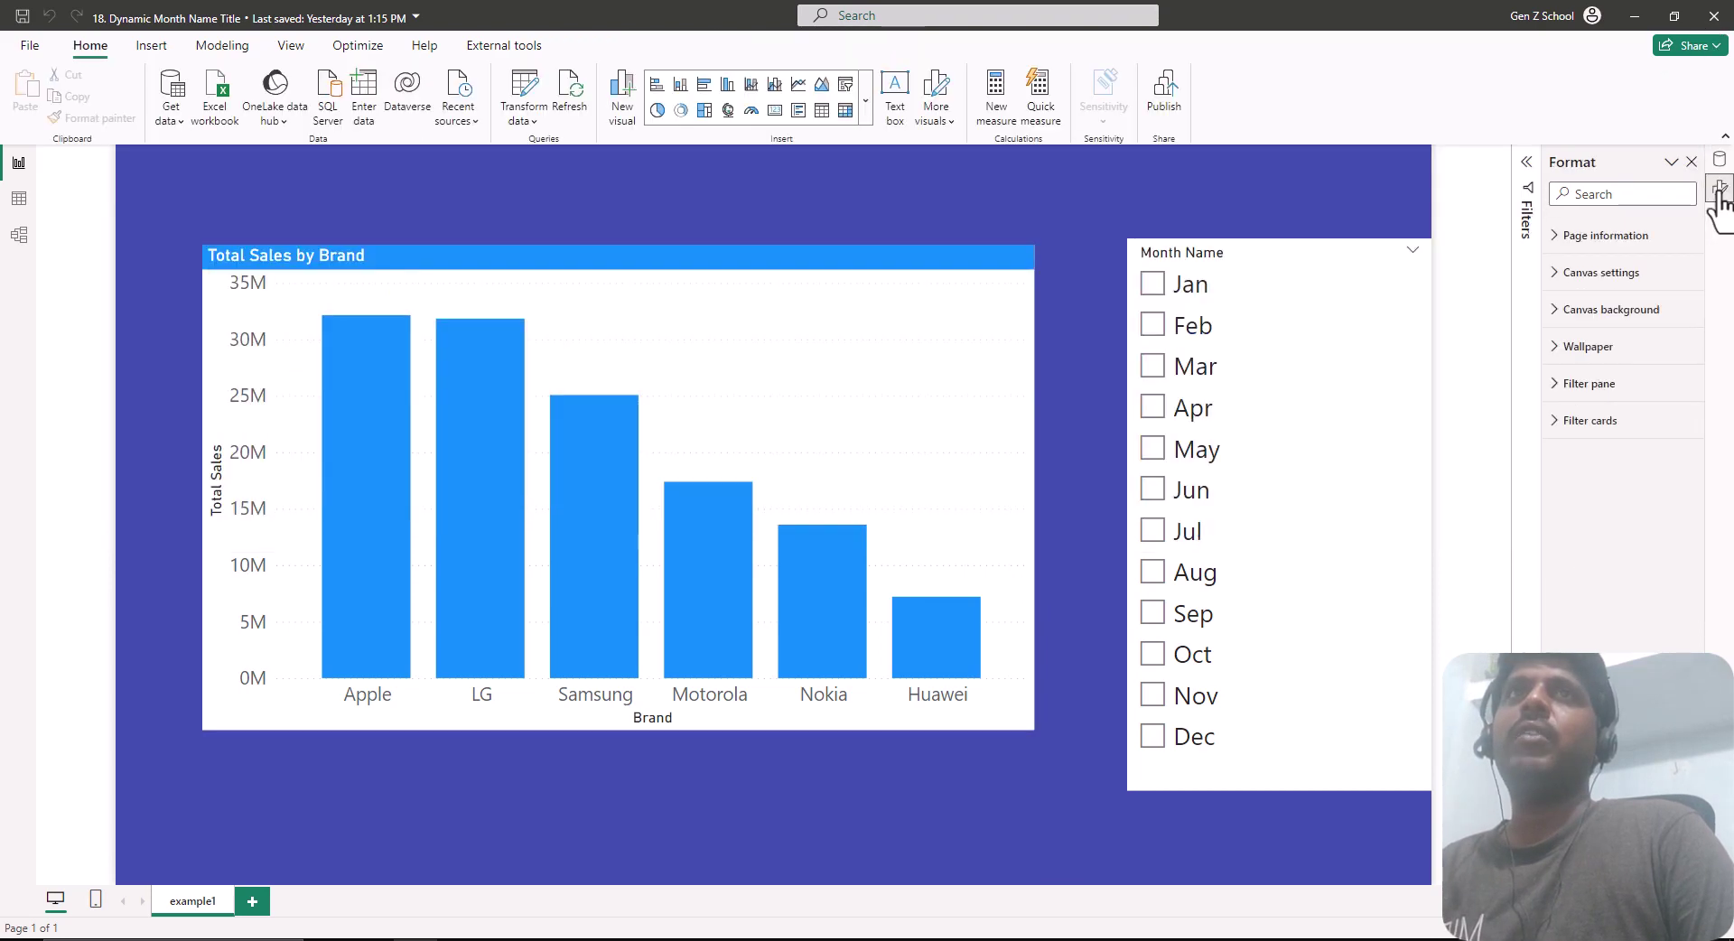
pyautogui.click(1720, 192)
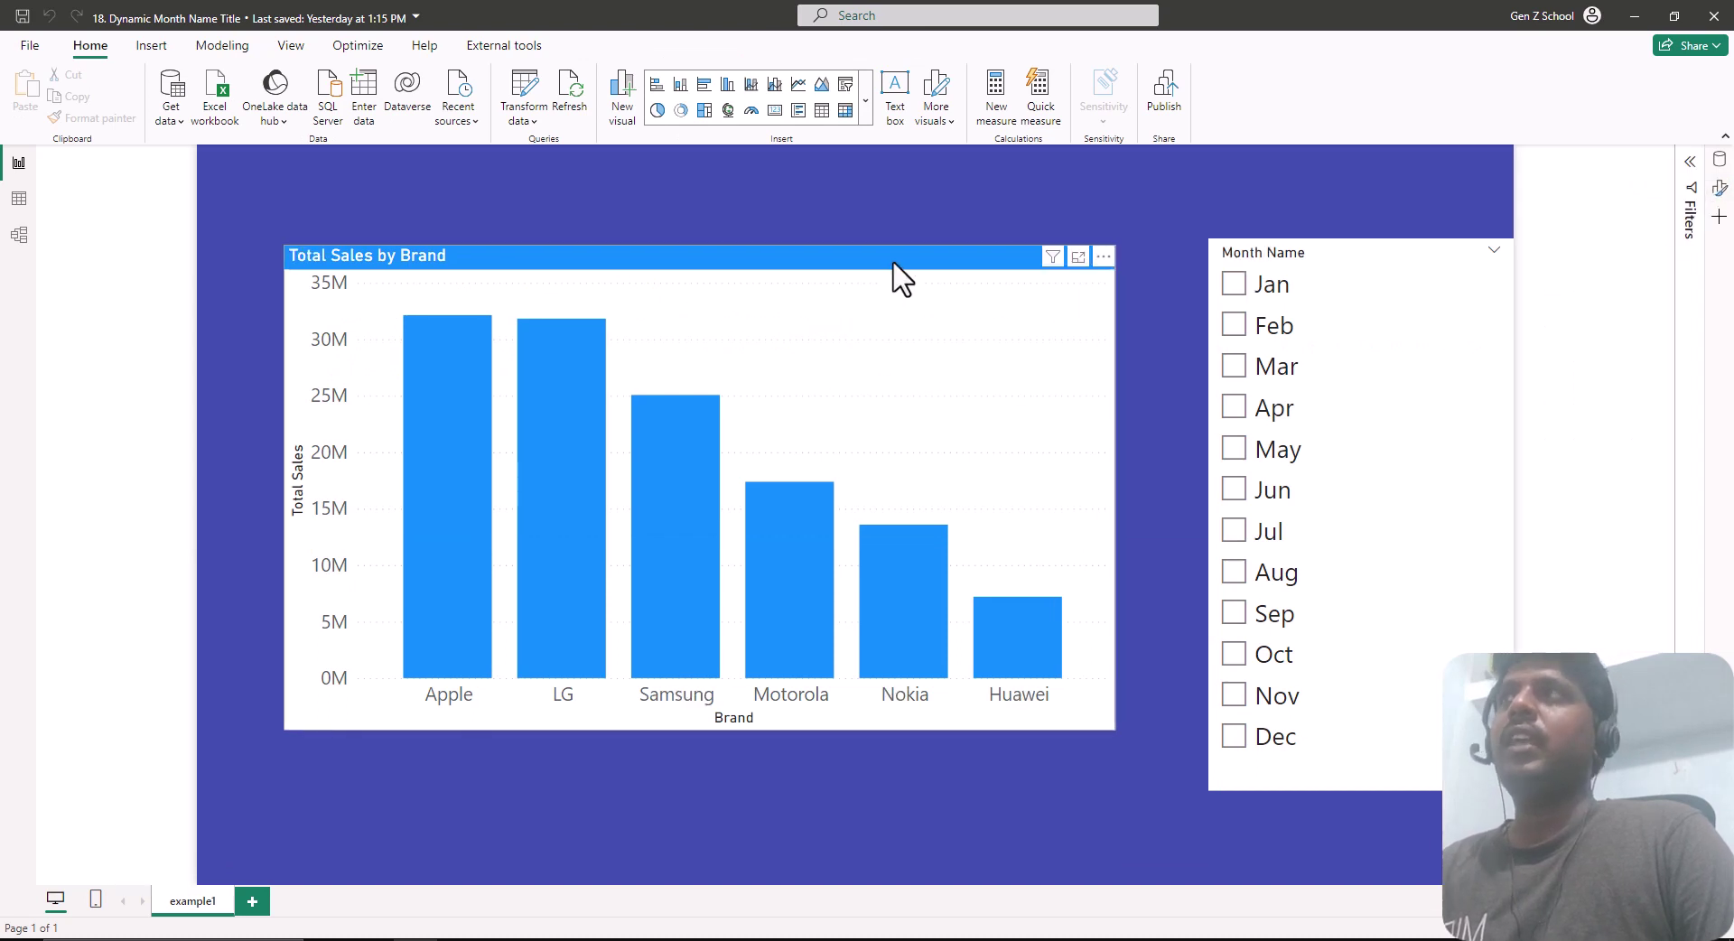
pyautogui.click(902, 264)
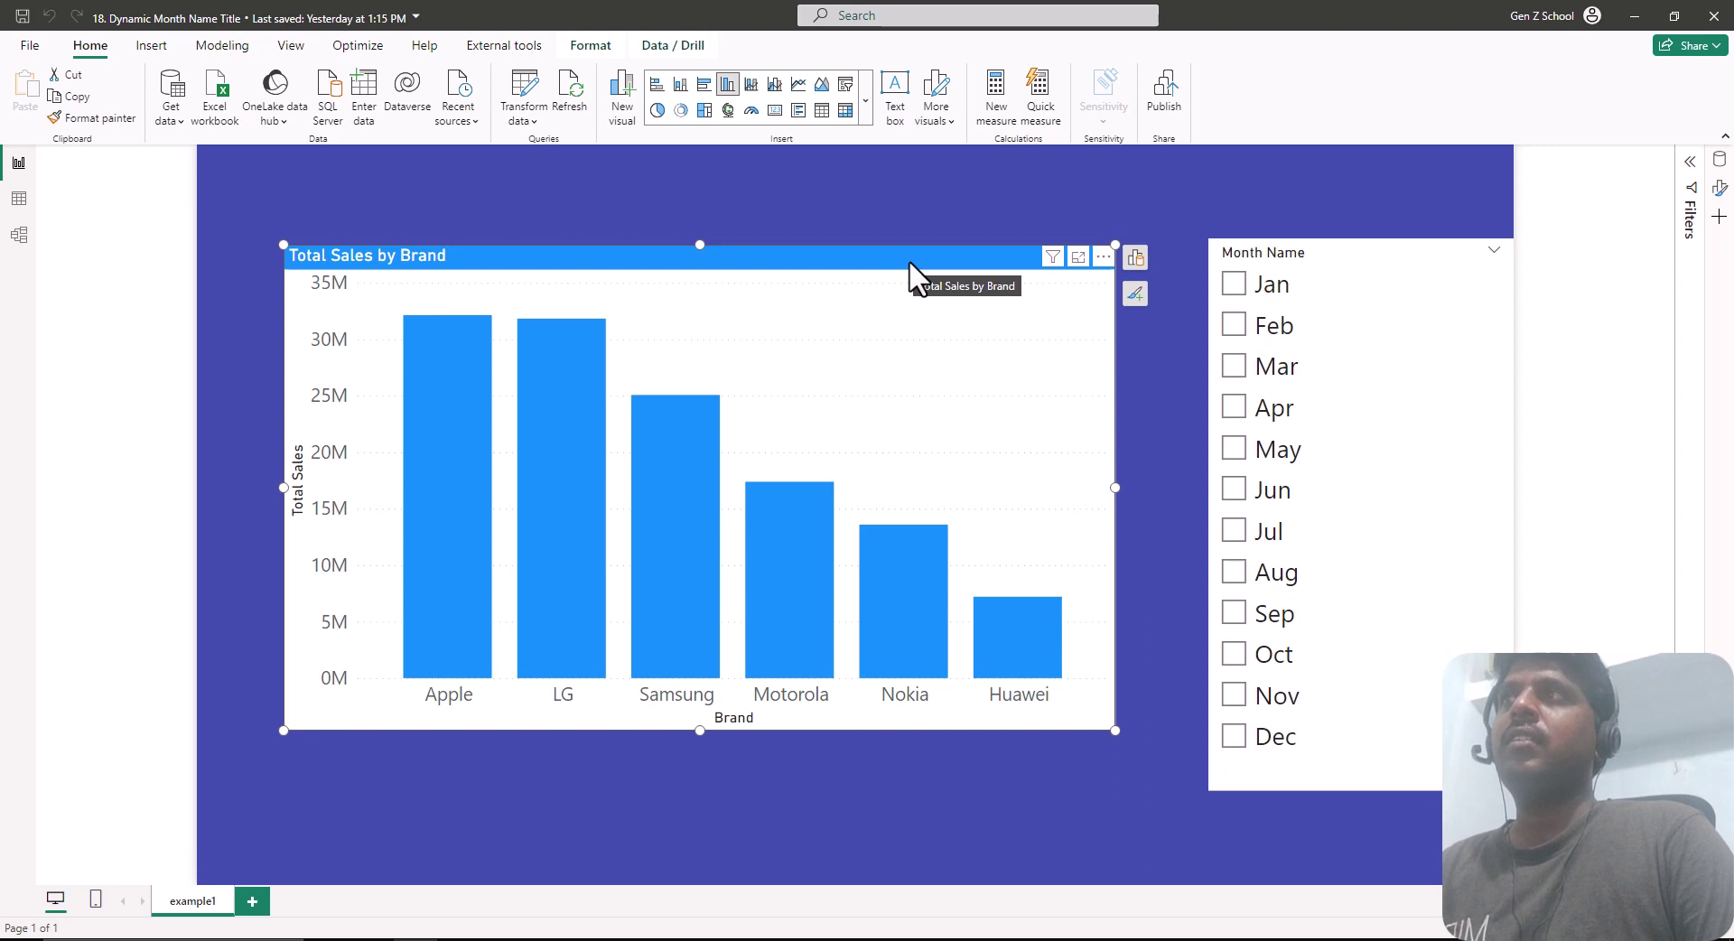
pyautogui.click(1721, 190)
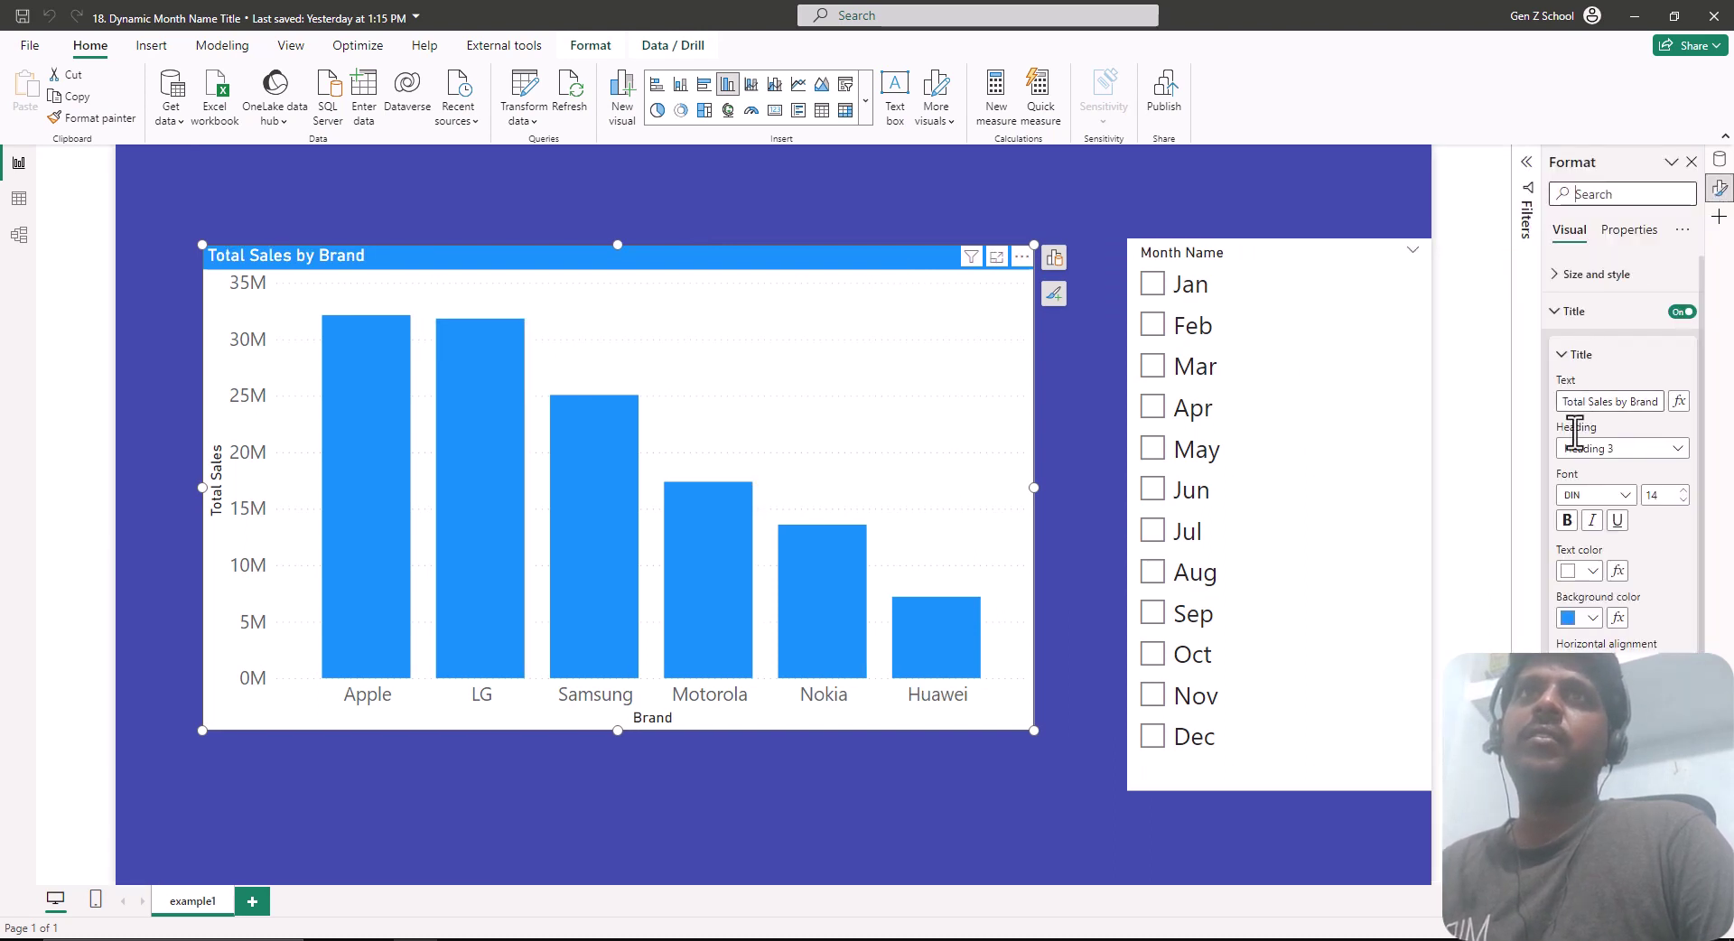
# - Set the title text by Field value to MeasureTable > Dynamic Title
pyautogui.click(1677, 402)
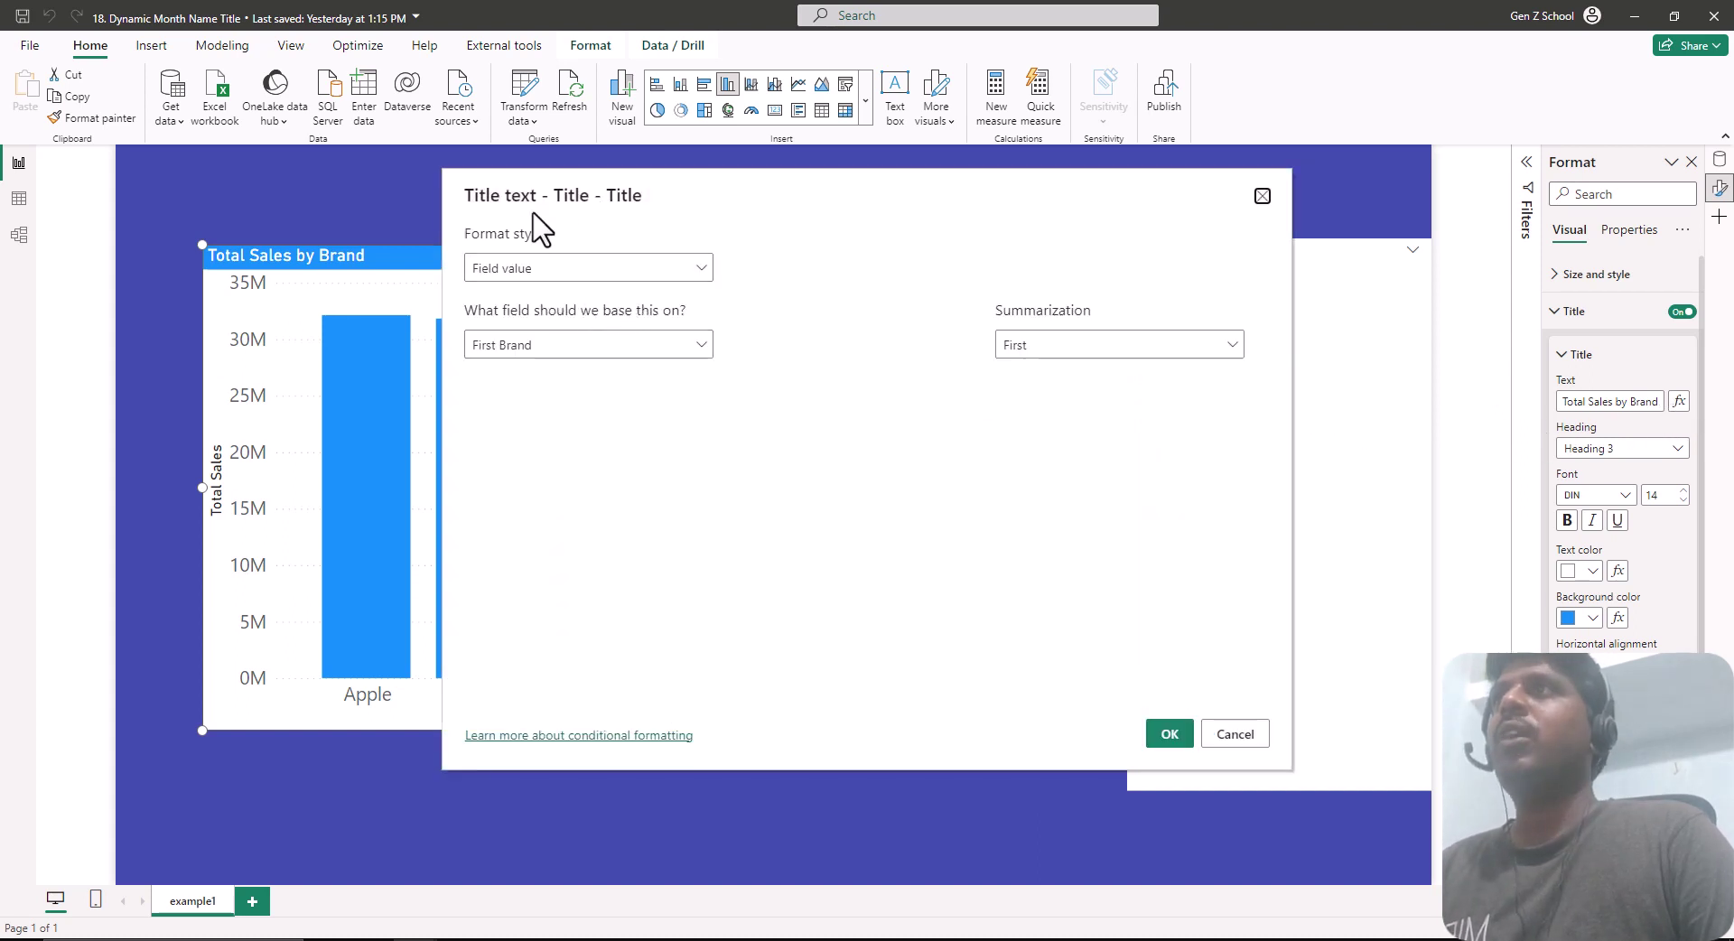
pyautogui.click(546, 268)
pyautogui.click(542, 296)
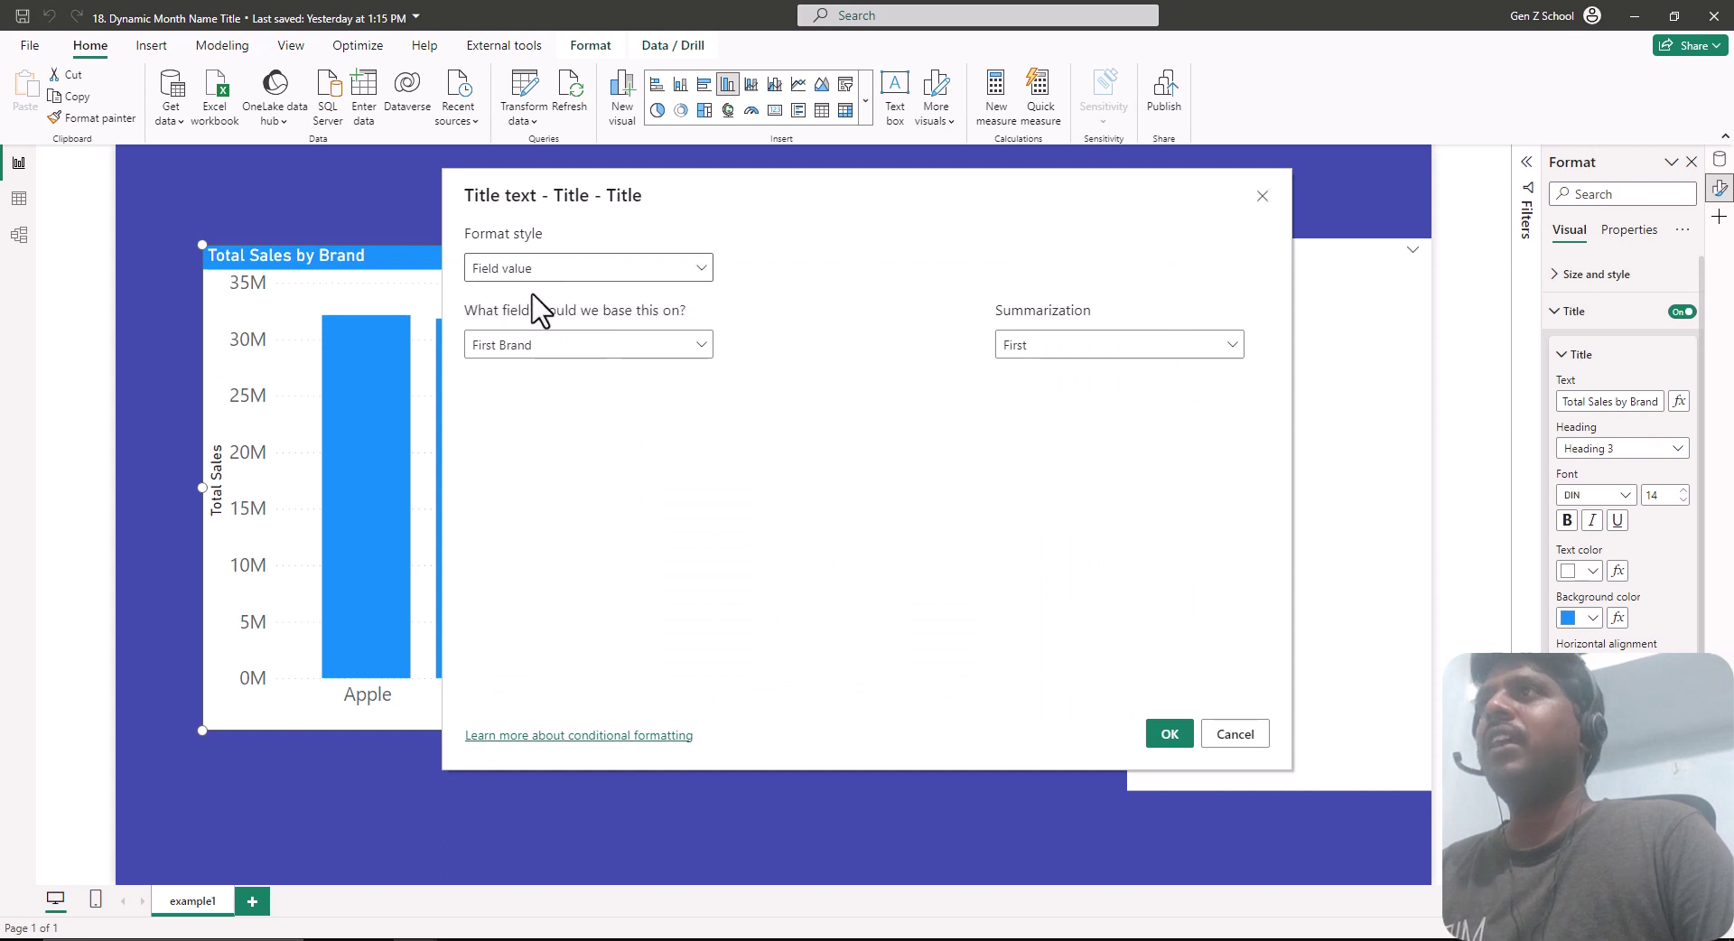
pyautogui.click(540, 350)
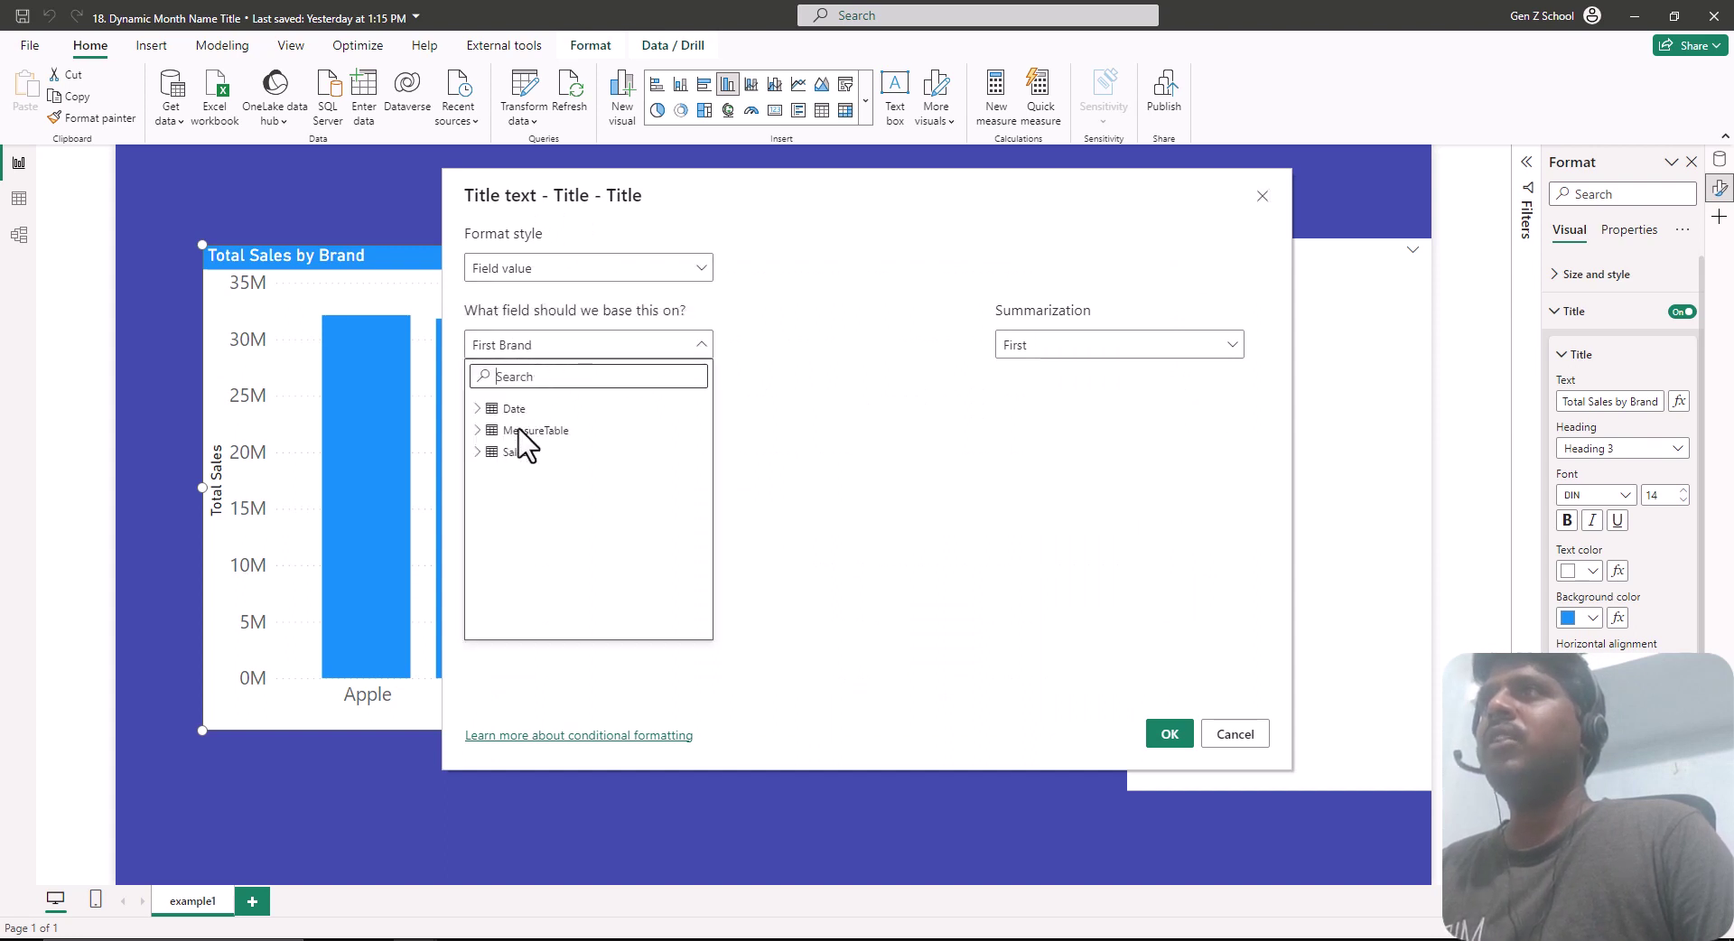
pyautogui.click(542, 431)
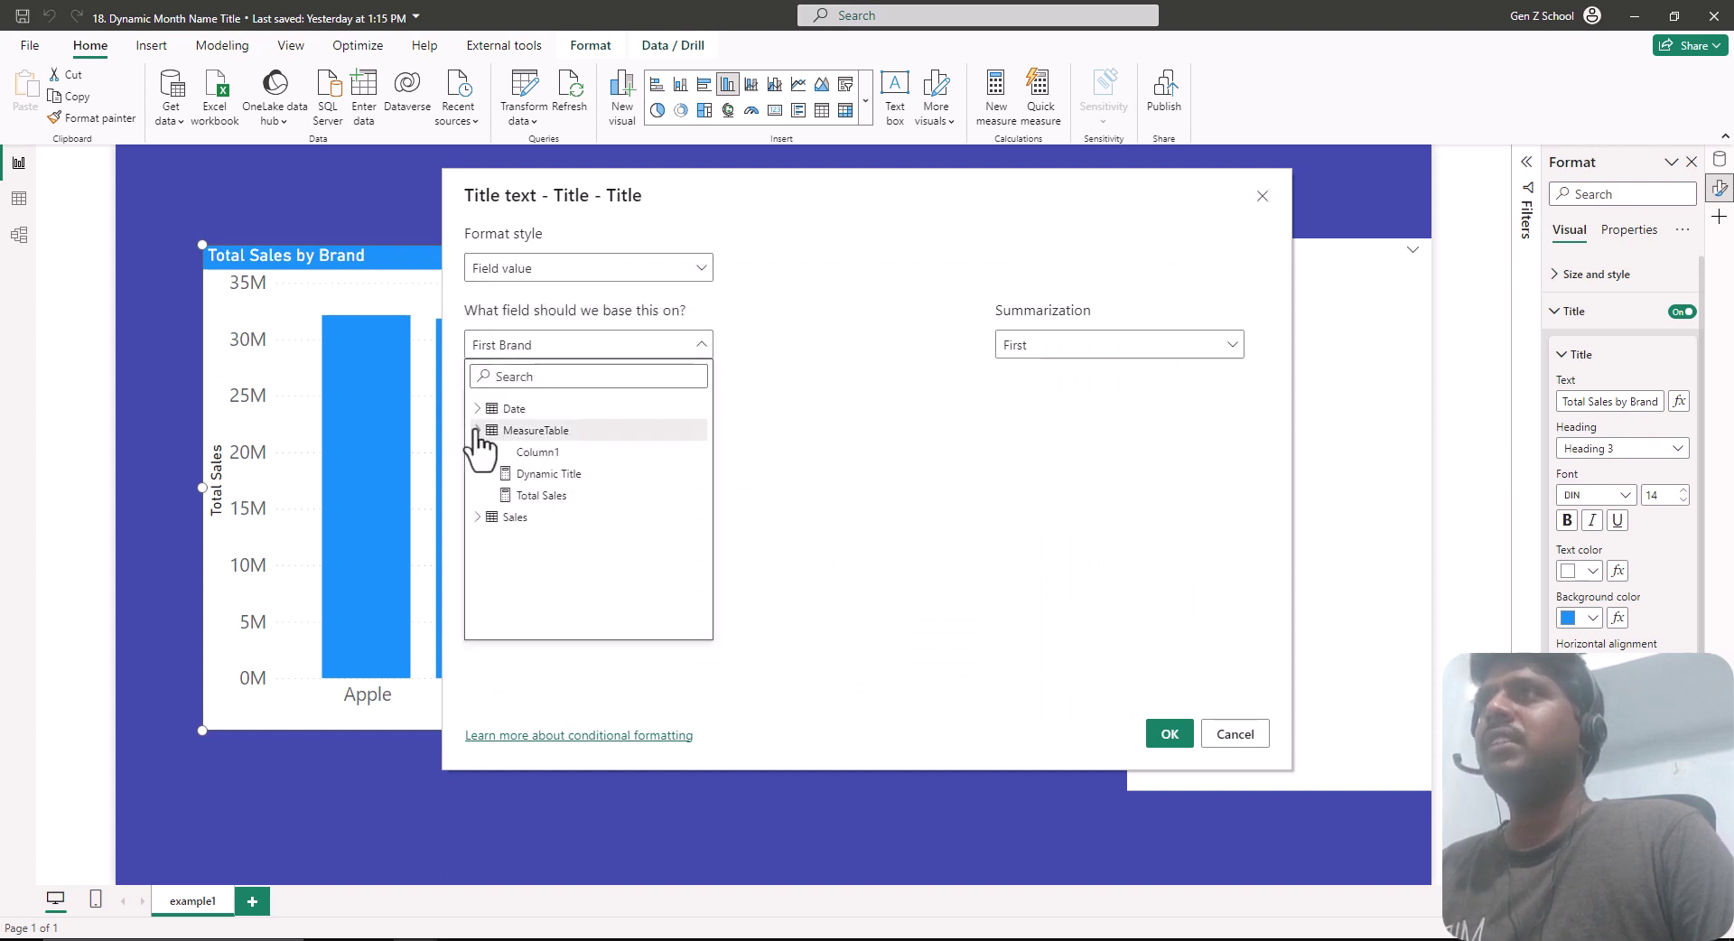
pyautogui.click(553, 475)
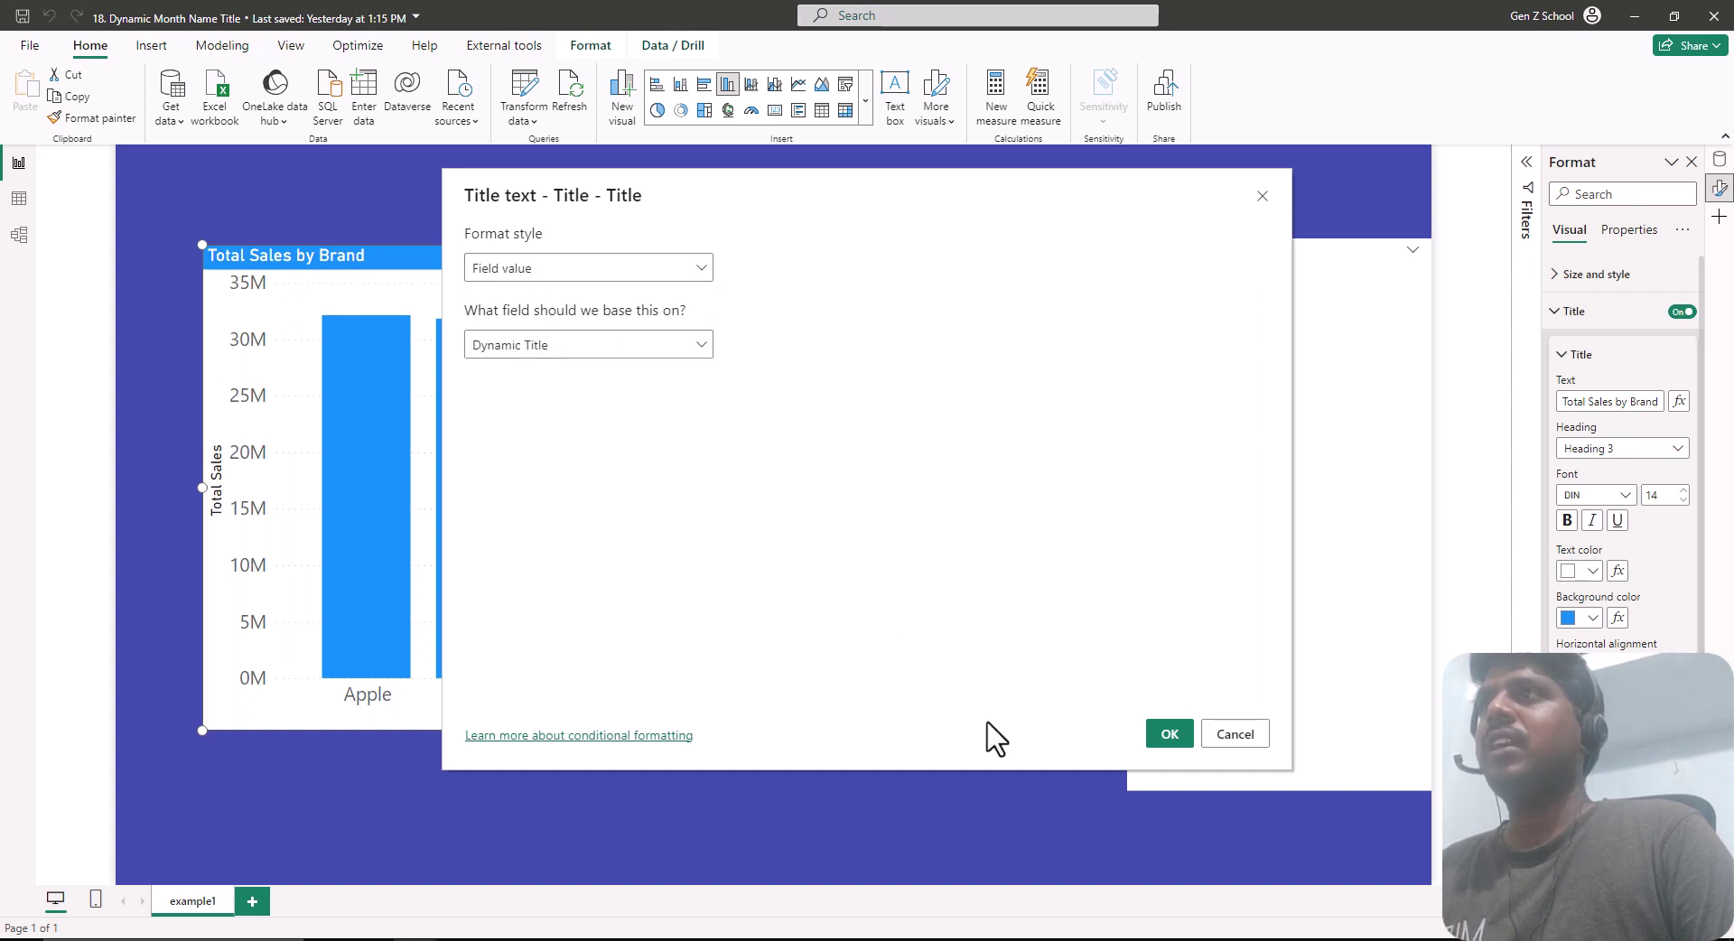
pyautogui.click(1167, 735)
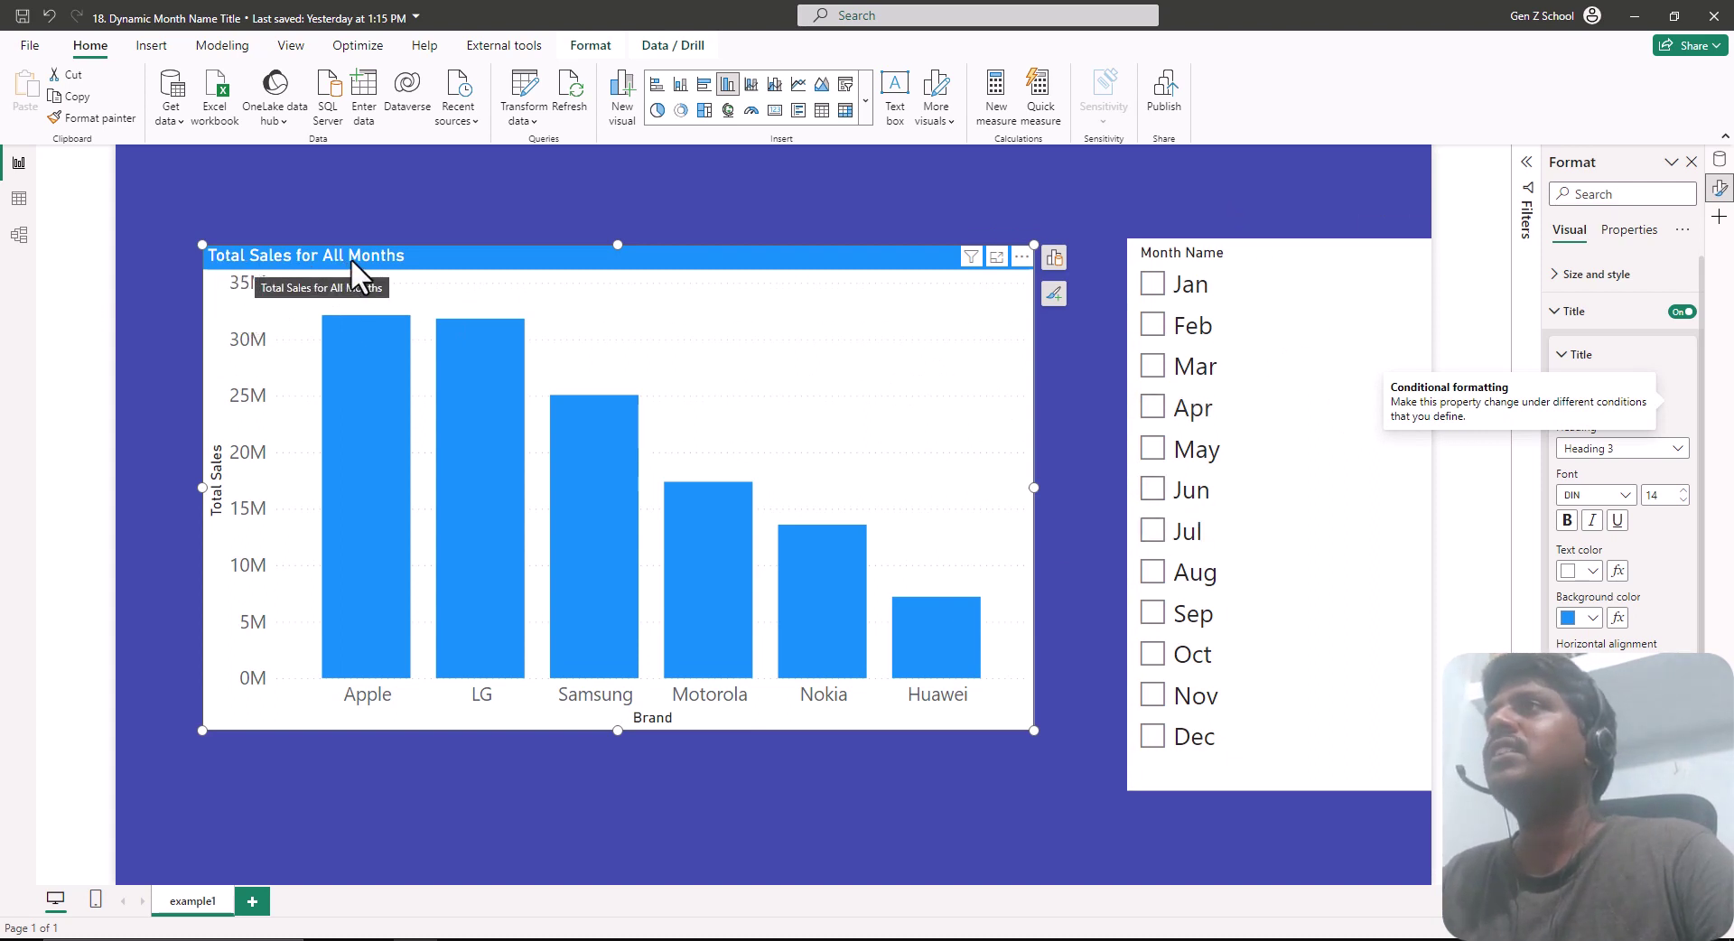
# - Select Jan, Apr, Jul and Mar in the Month Name slicer, then show the Data pane
pyautogui.click(1153, 285)
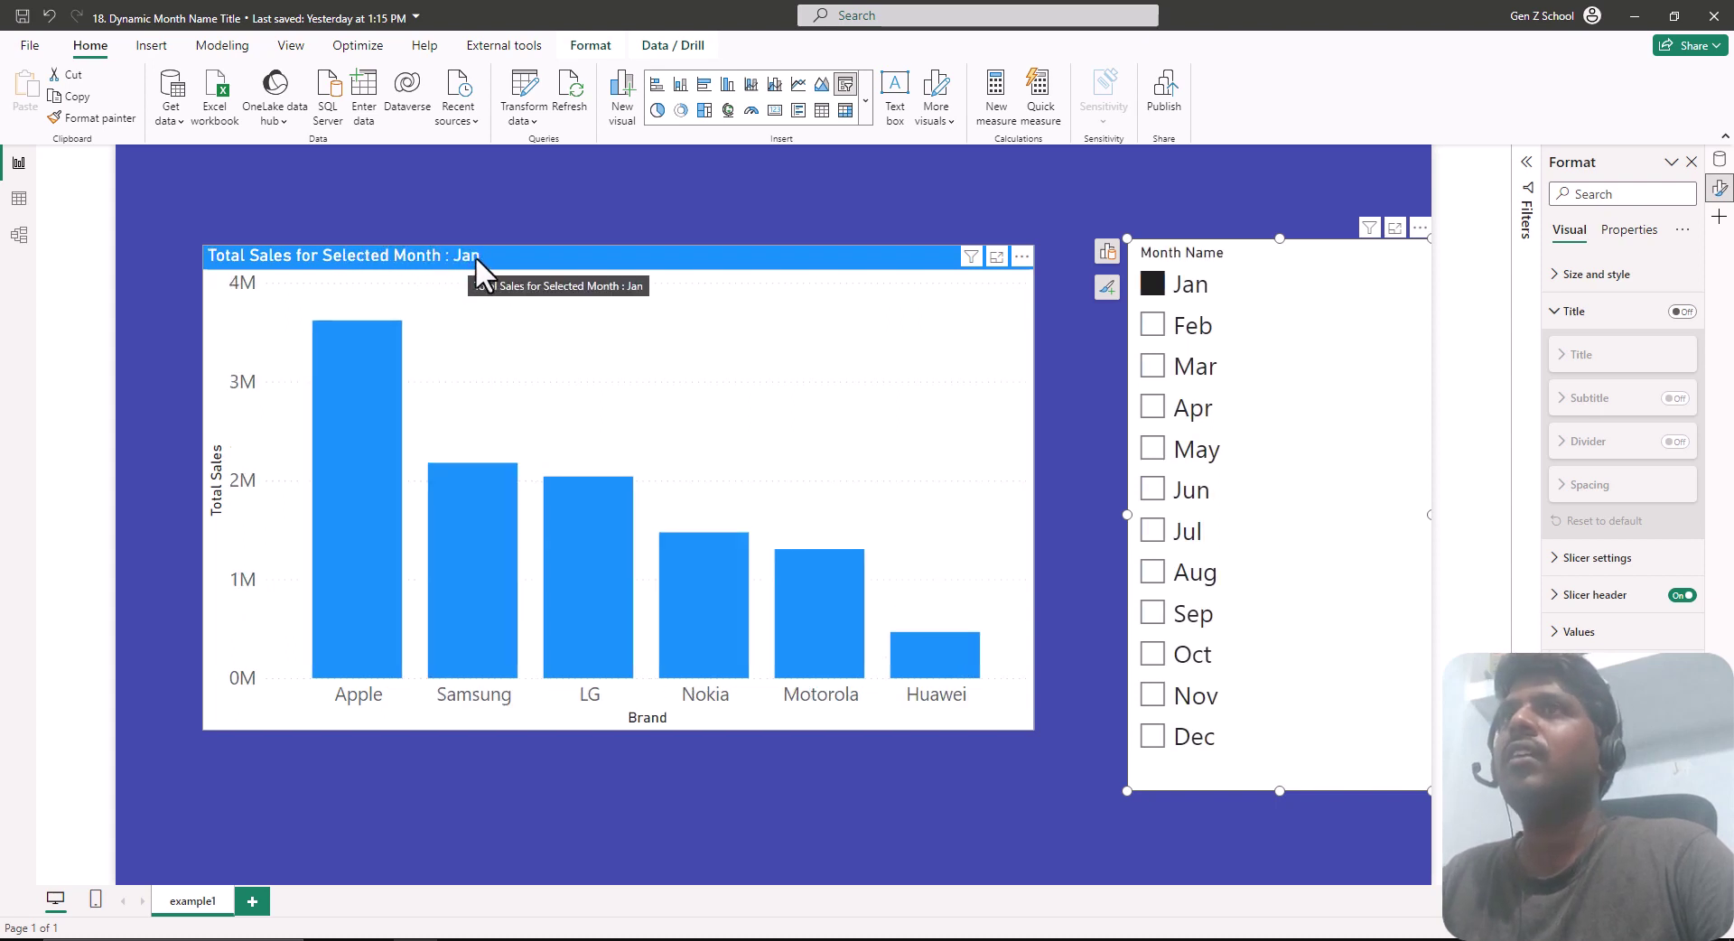
pyautogui.click(1156, 408)
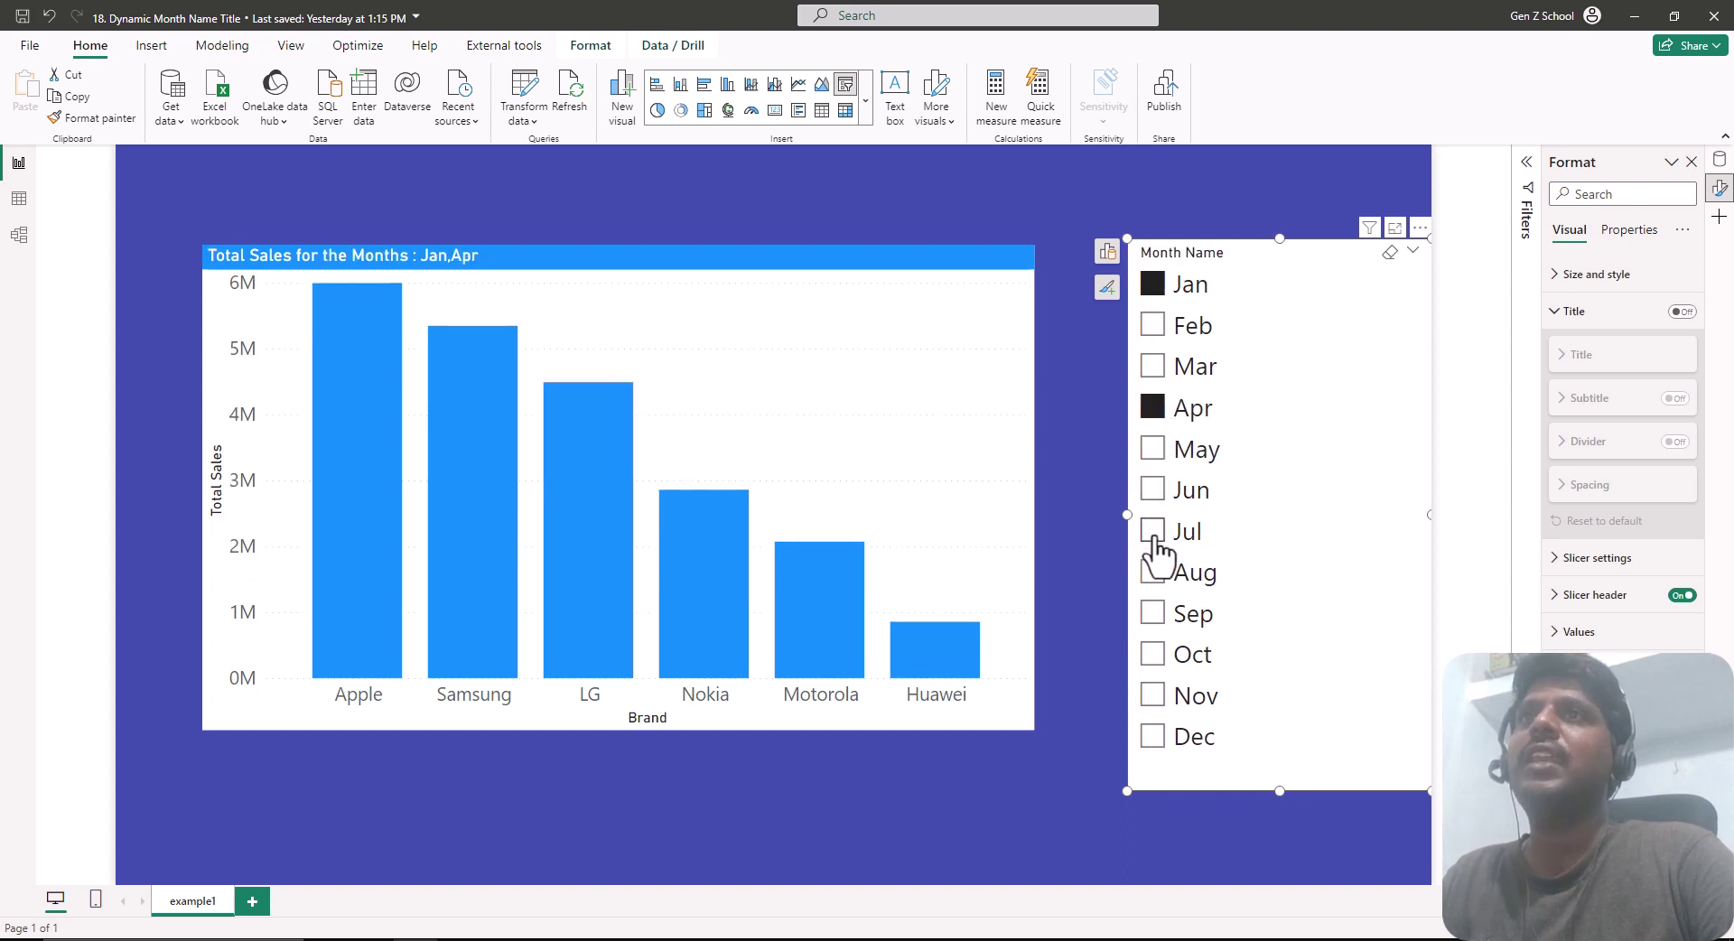
pyautogui.click(1157, 538)
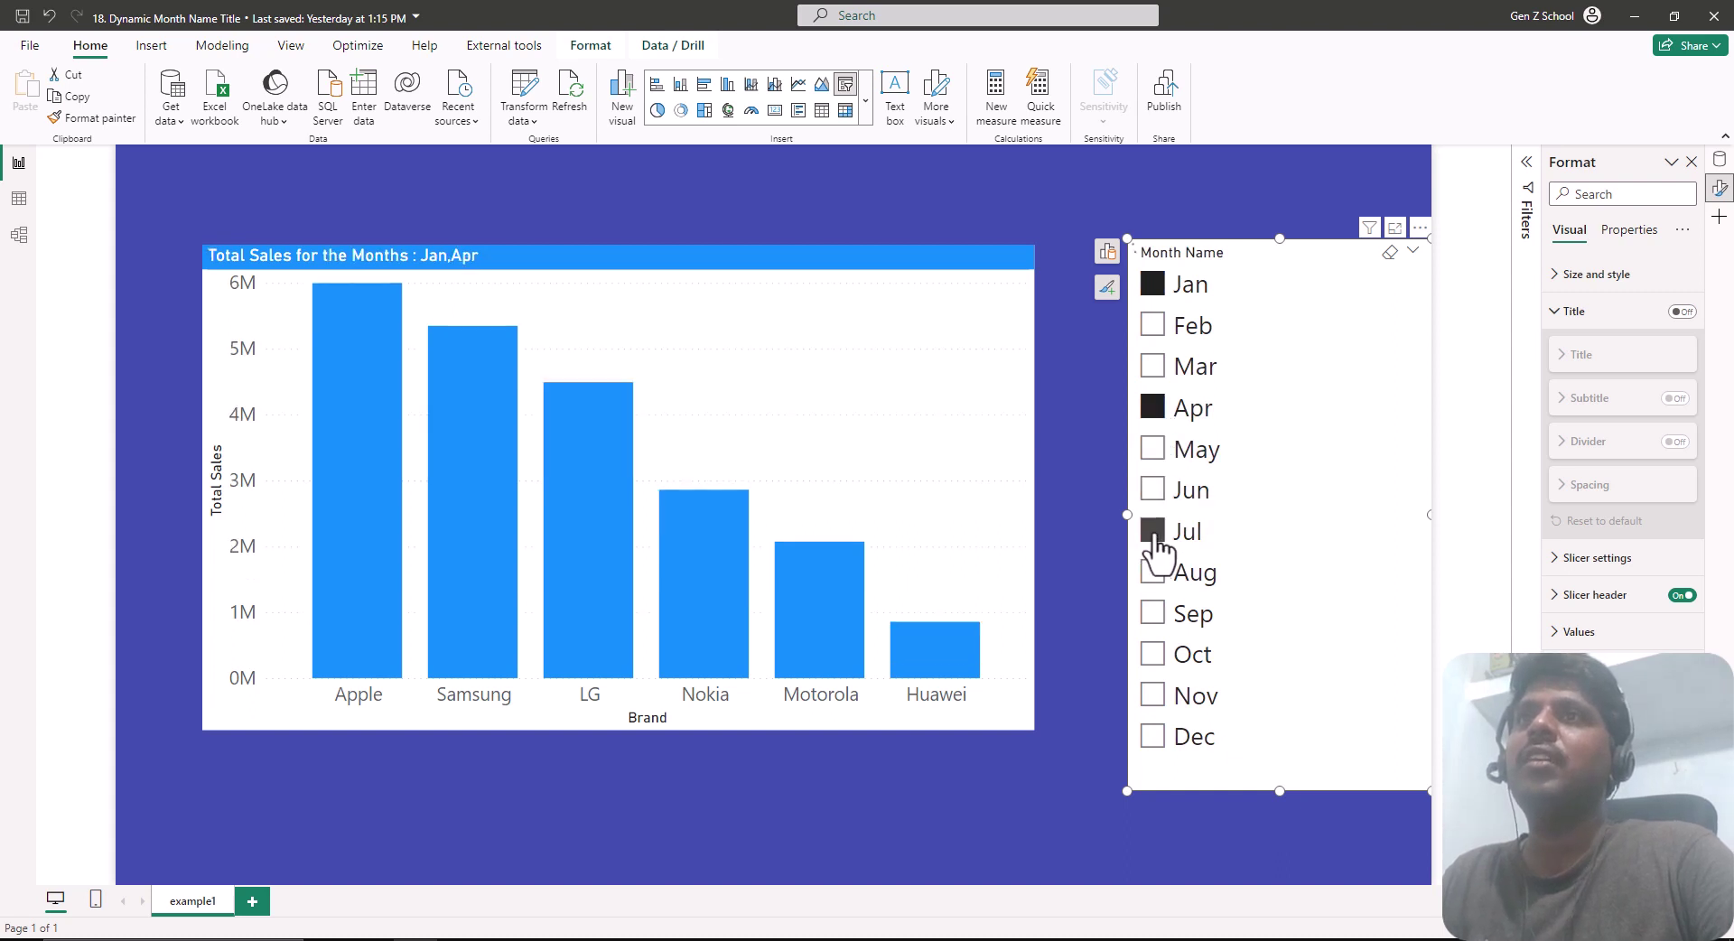
pyautogui.click(1158, 367)
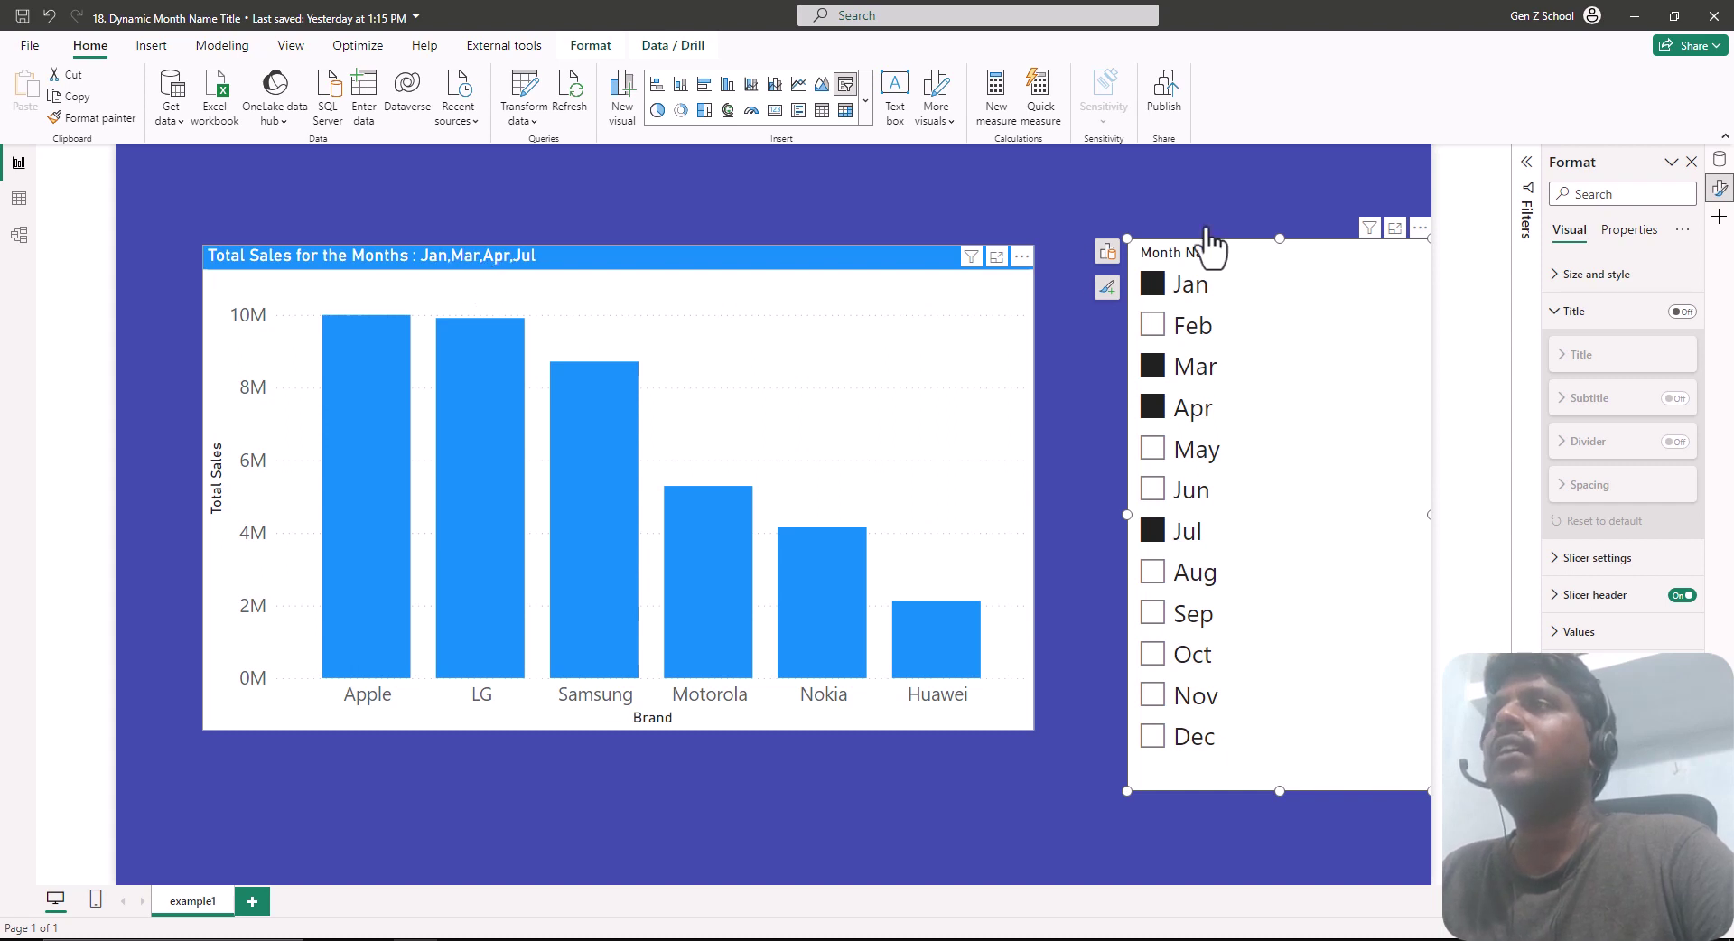
pyautogui.click(1720, 159)
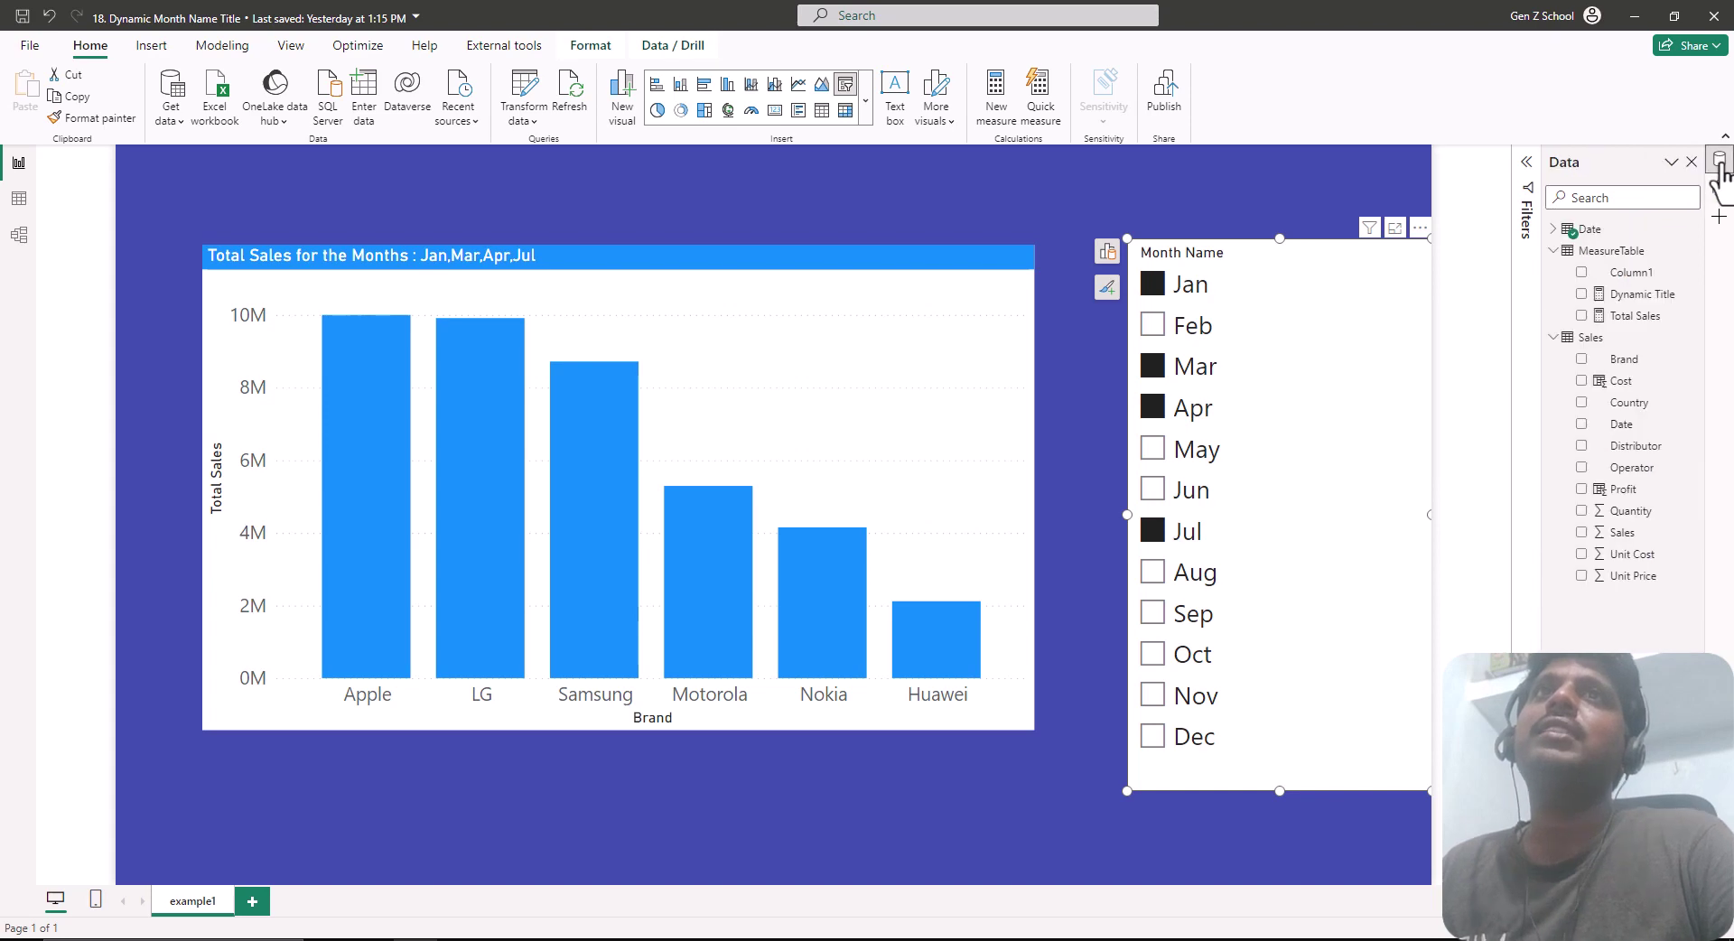
# - In Dynamic Title, put CONCATENATEX, VALUES, 'Date'[Month Name] and the separator each on their own line
pyautogui.click(1633, 295)
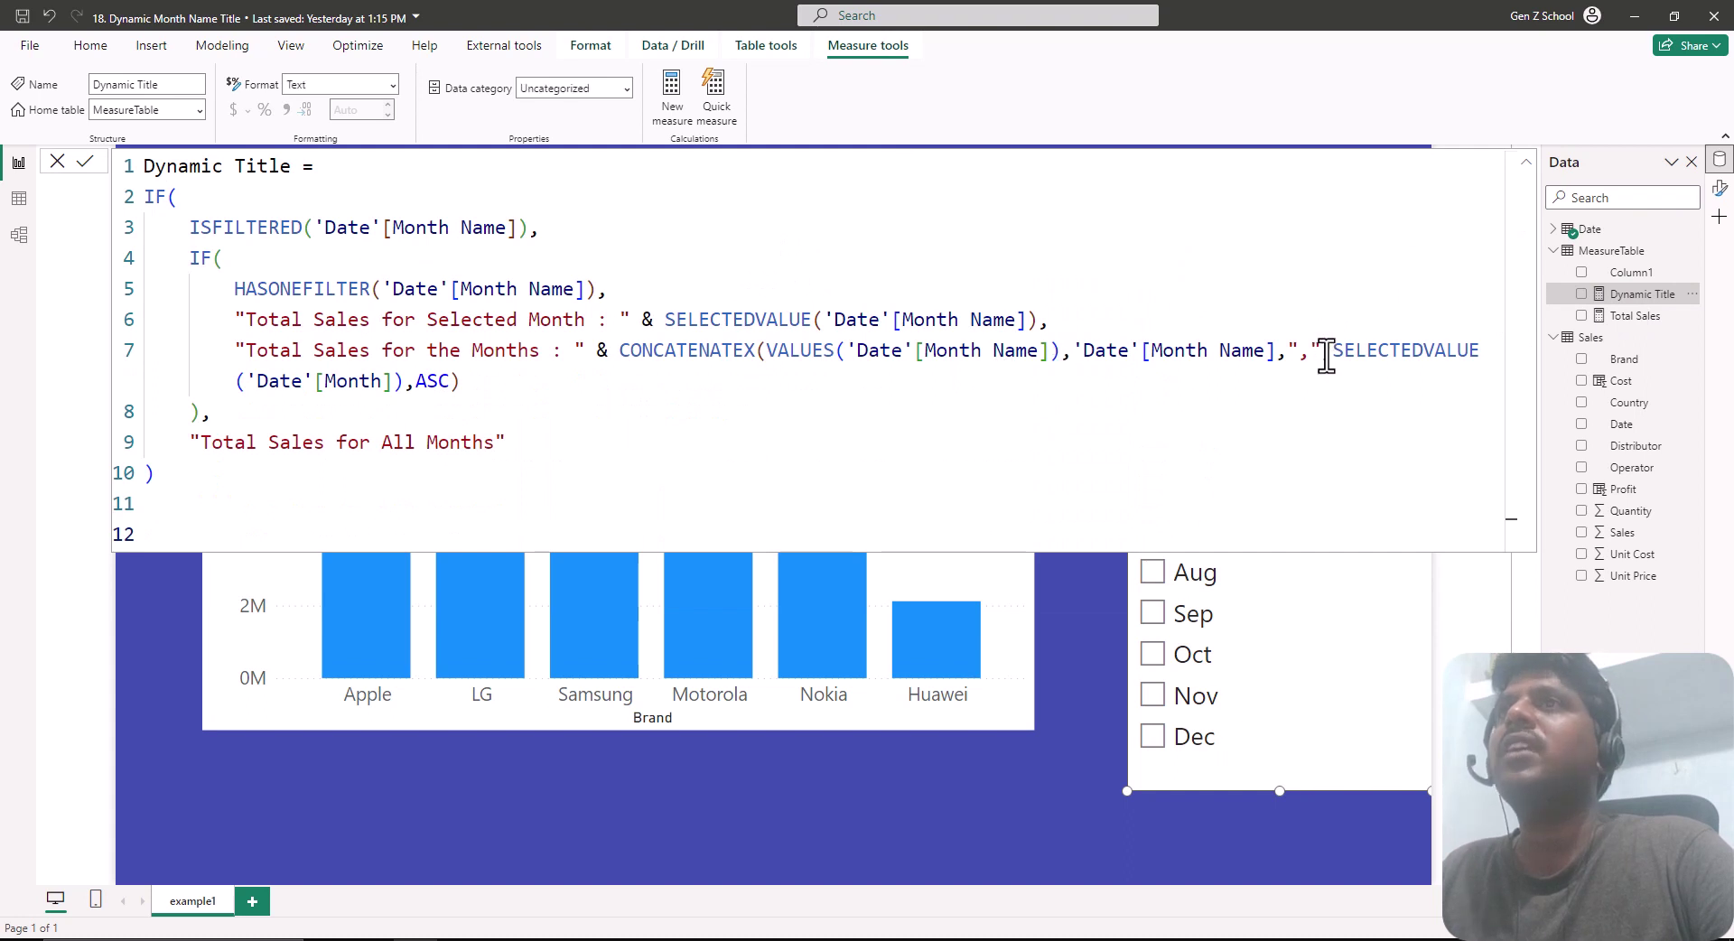
pyautogui.moveTo(235, 380); pyautogui.dragTo(398, 384)
pyautogui.click(621, 352)
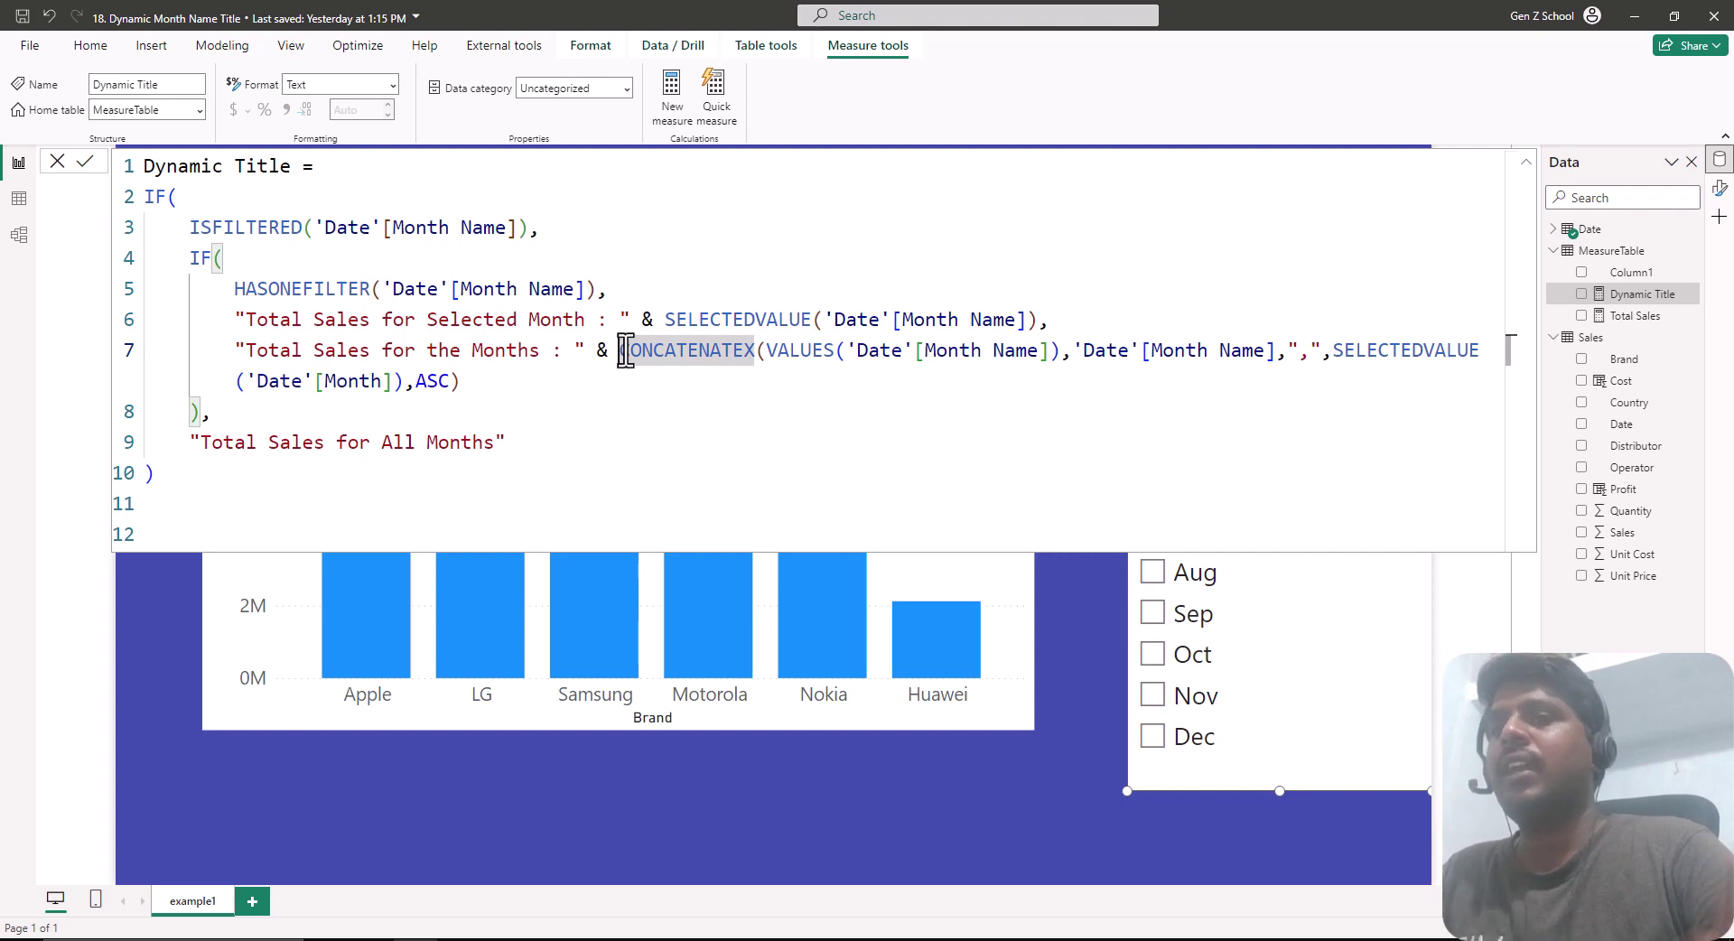
pyautogui.hotkey('shift', 'Return')
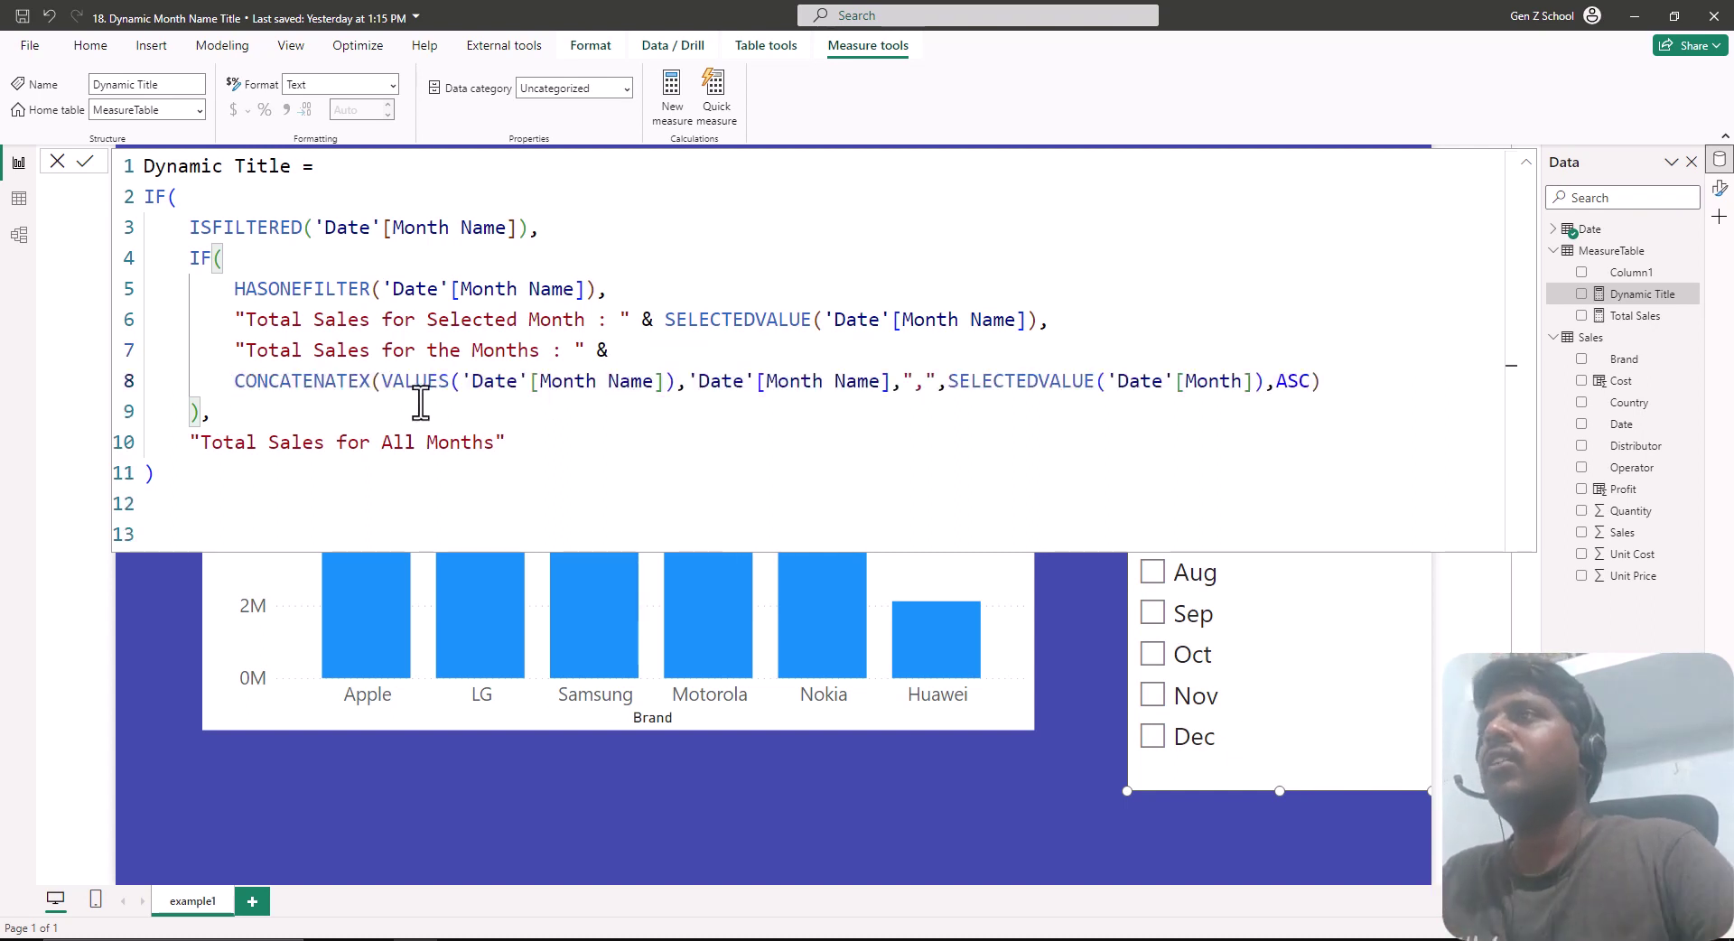
pyautogui.click(388, 382)
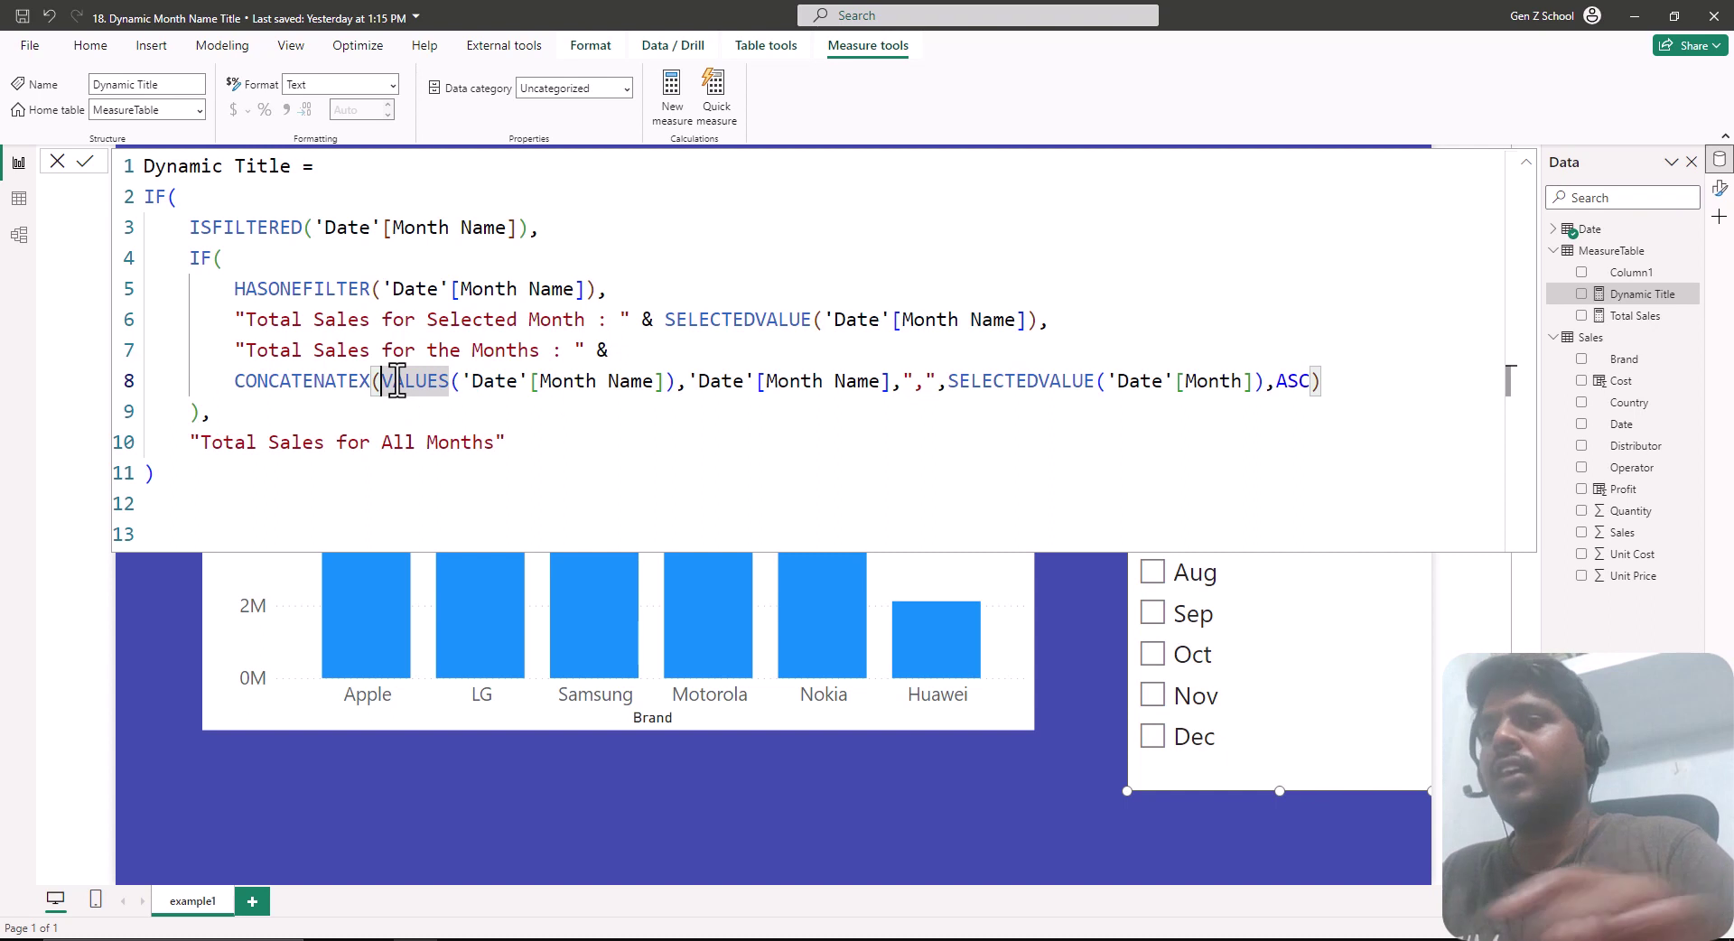
pyautogui.hotkey('shift', 'Return')
pyautogui.click(589, 416)
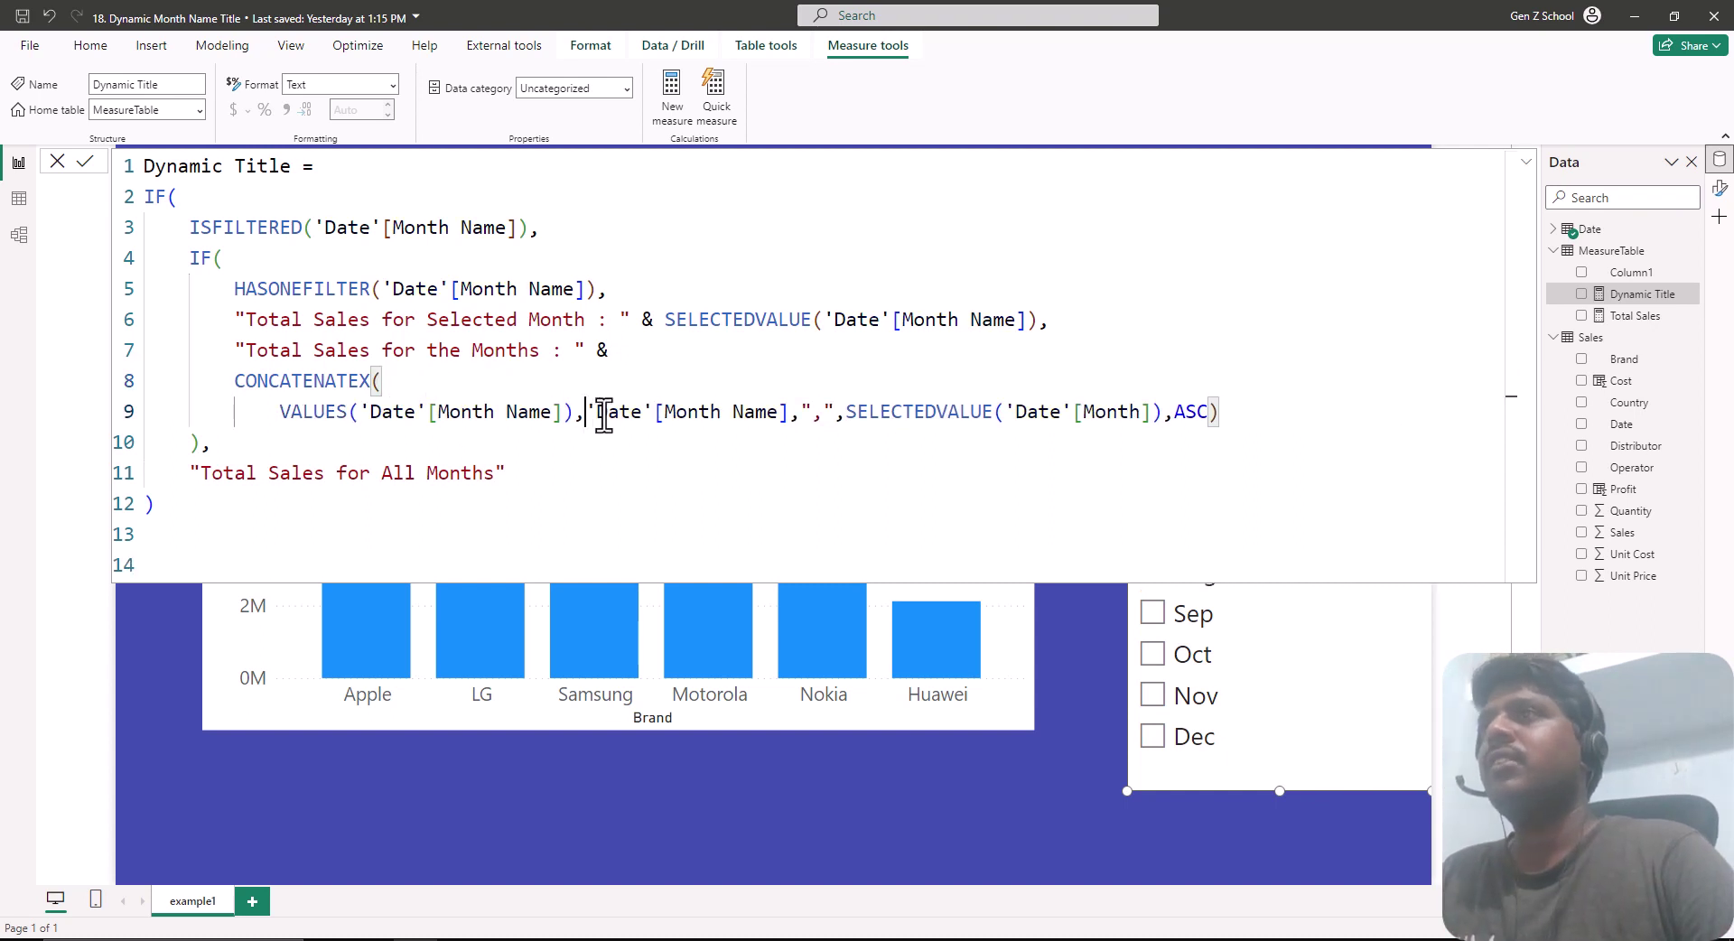
pyautogui.hotkey('shift', 'Return')
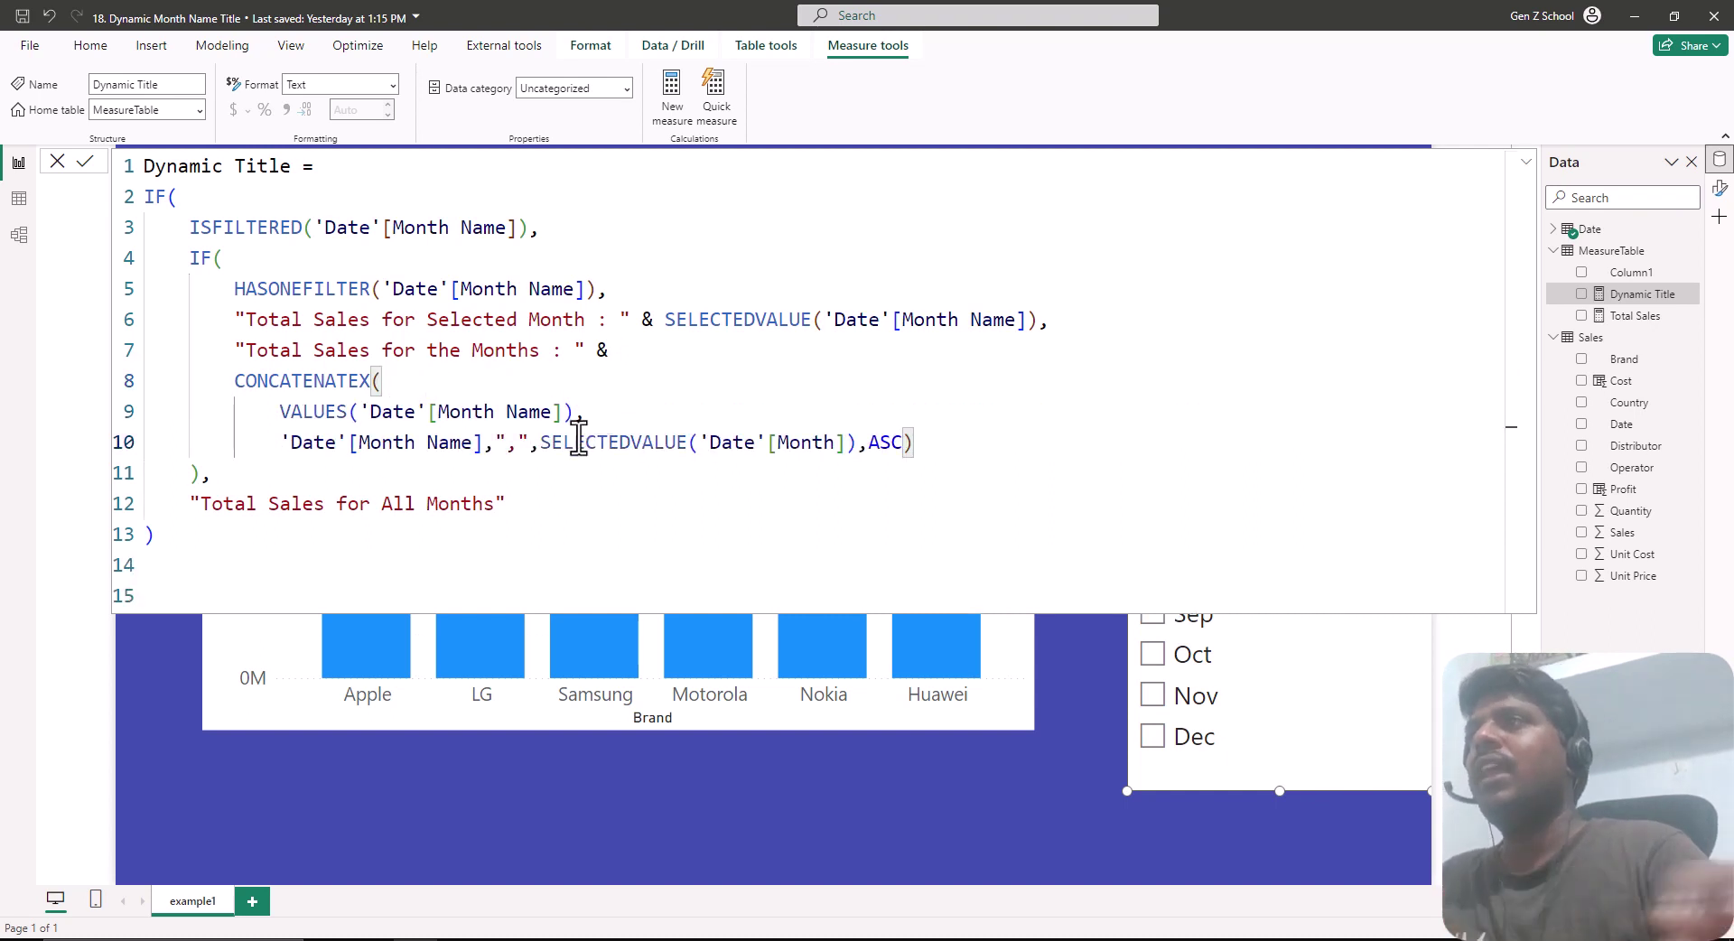
pyautogui.click(498, 442)
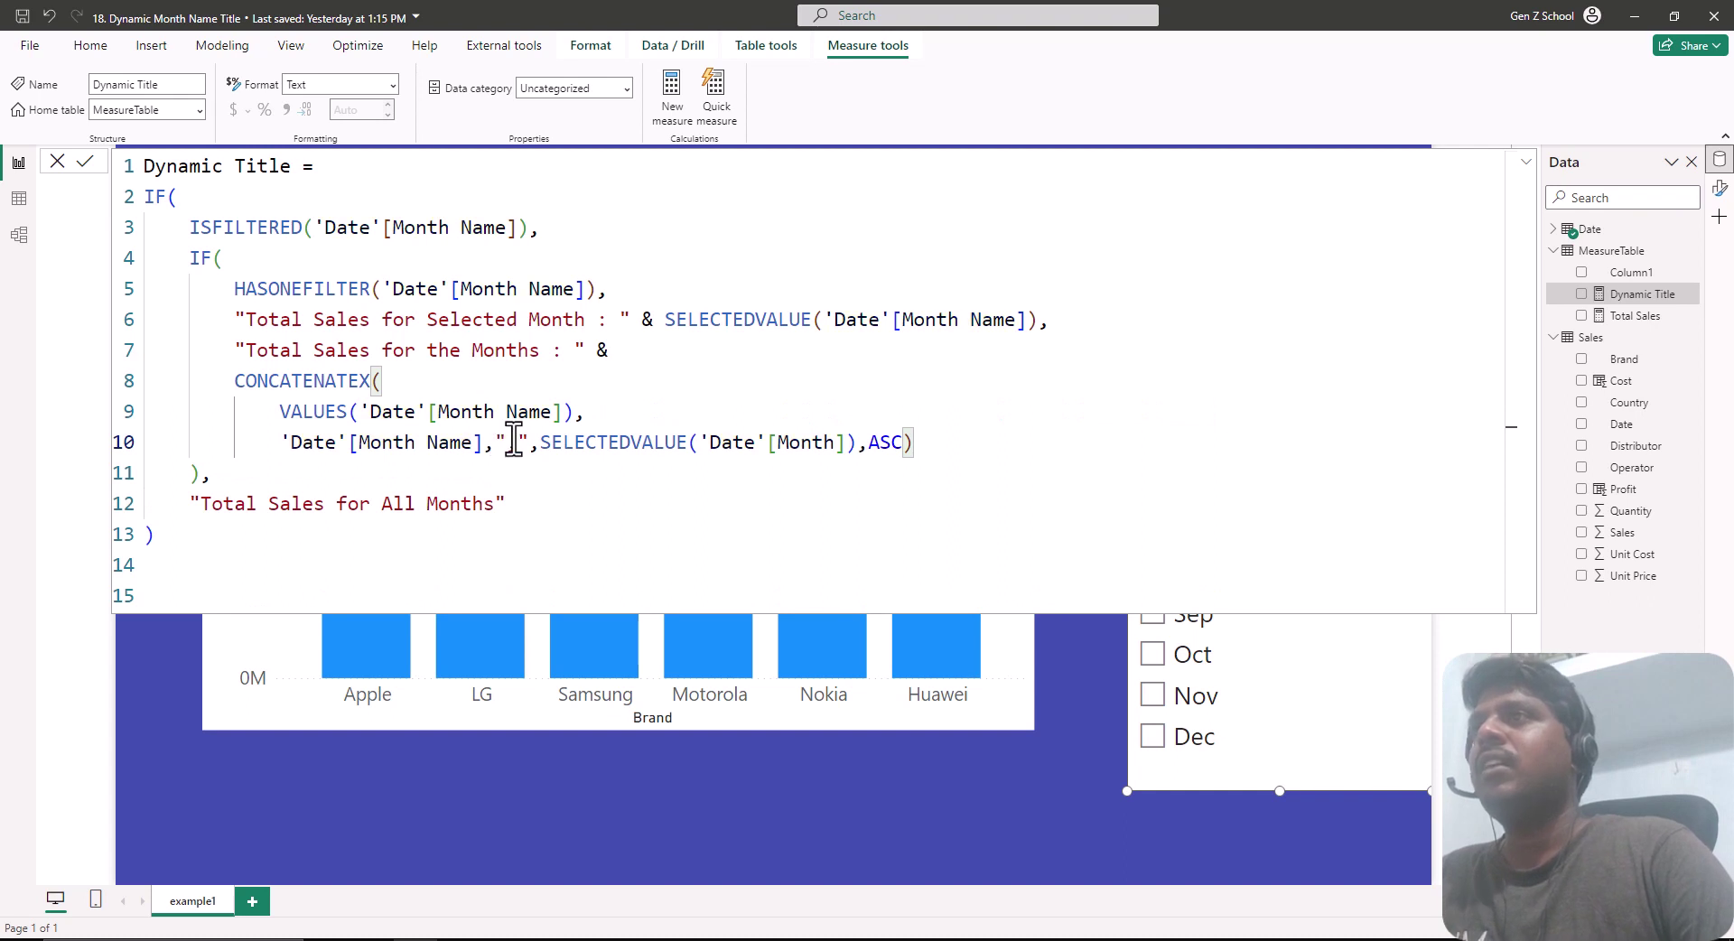
pyautogui.hotkey('shift', 'Return')
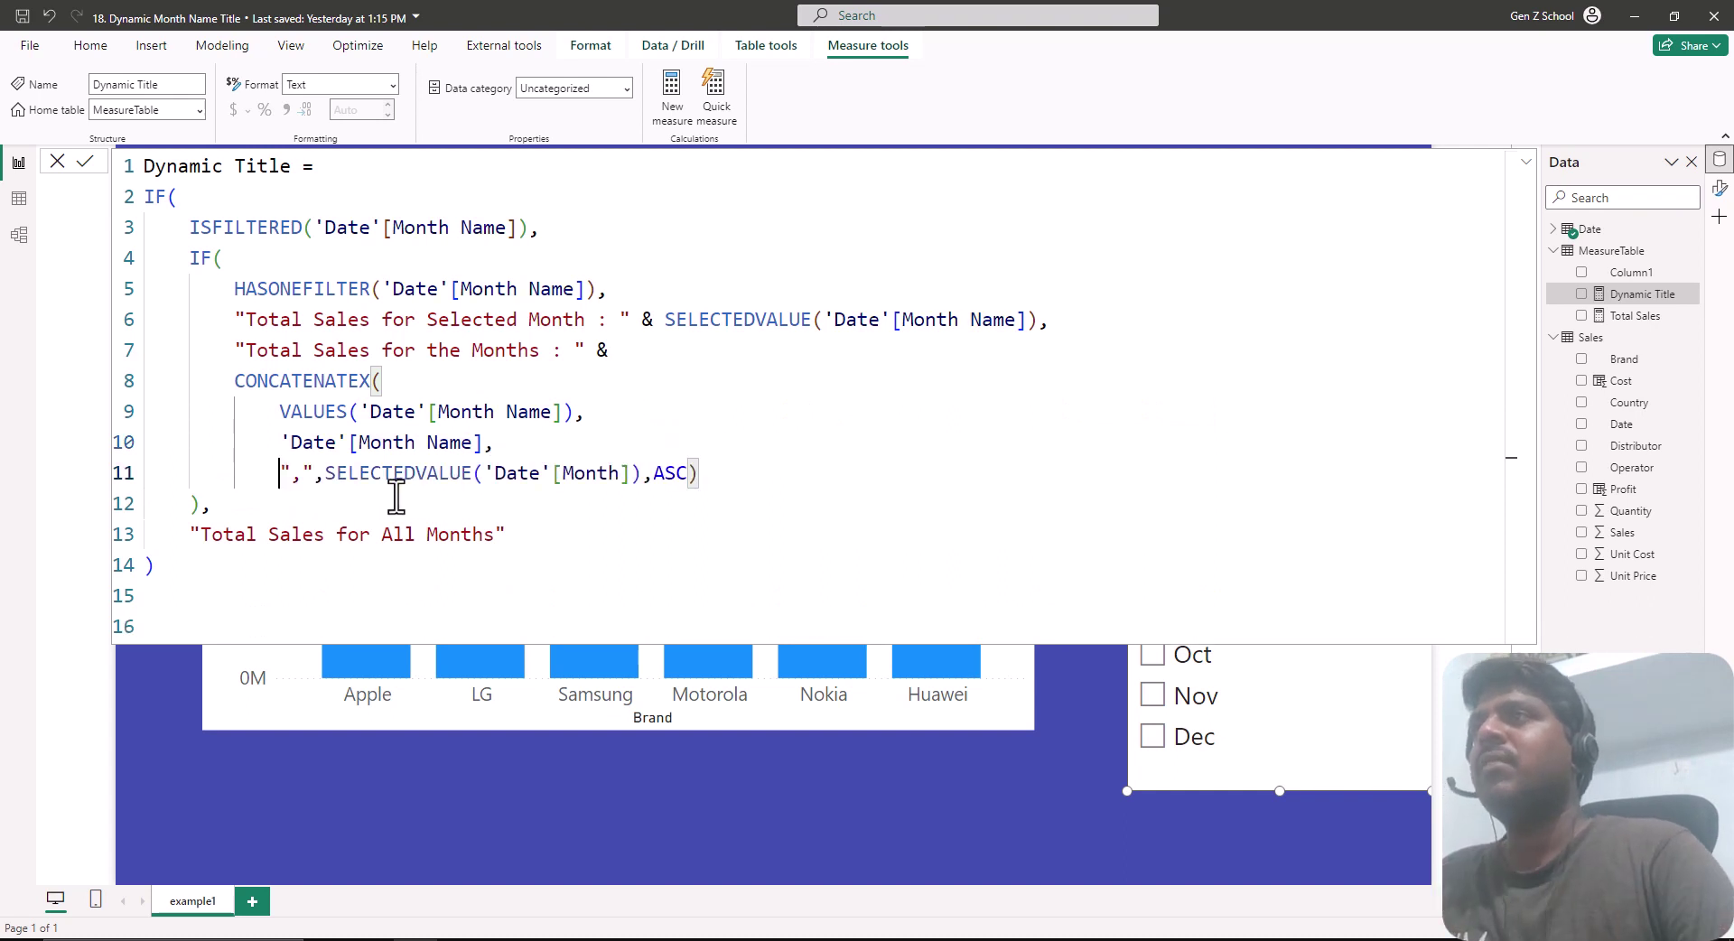
# - Move SELECTEDVALUE and ASC onto their own indented lines and commit the measure
pyautogui.click(329, 472)
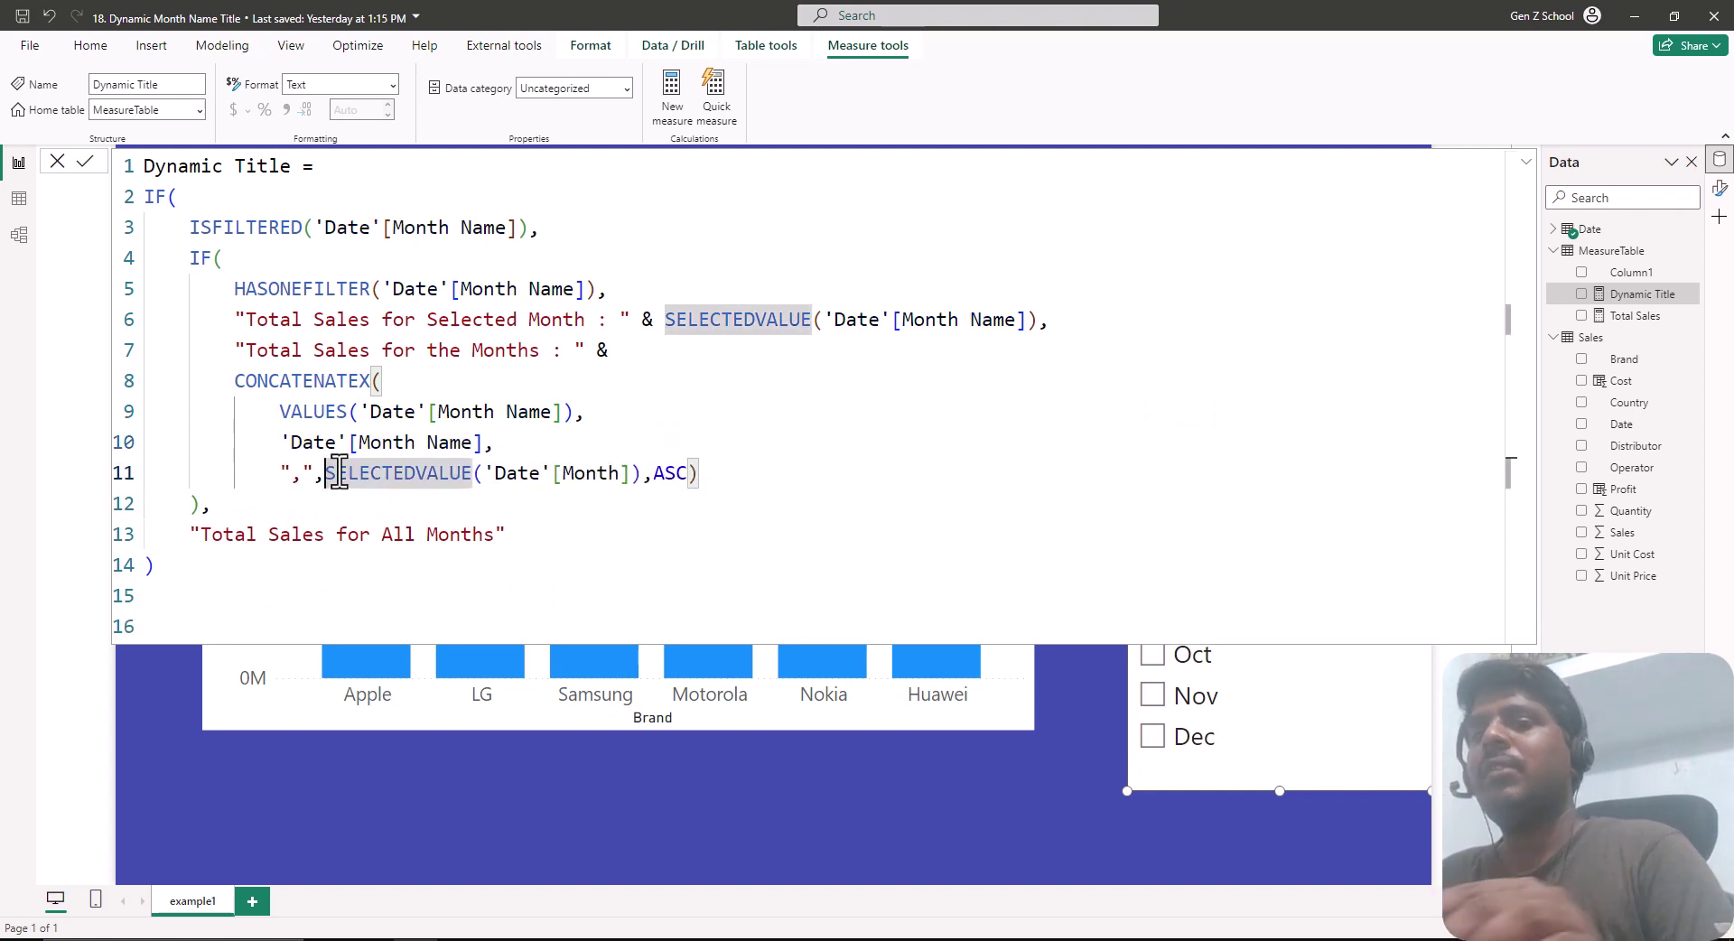
pyautogui.hotkey('shift', 'Return')
pyautogui.moveTo(601, 506); pyautogui.dragTo(298, 515)
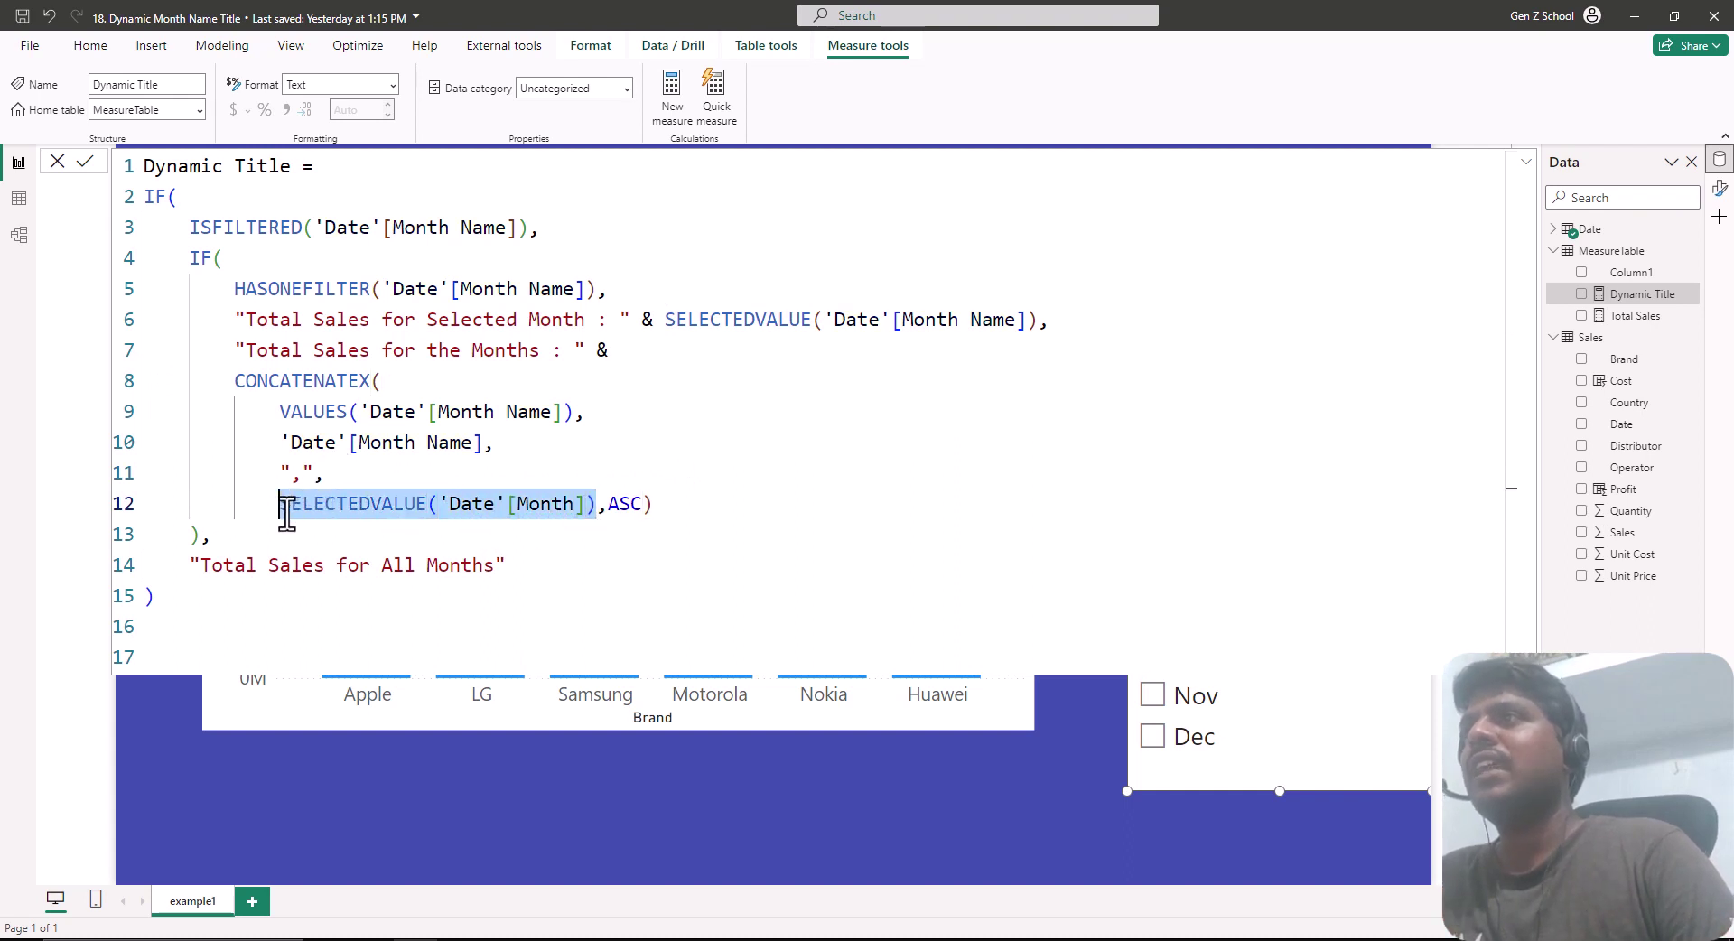
pyautogui.press('Right')
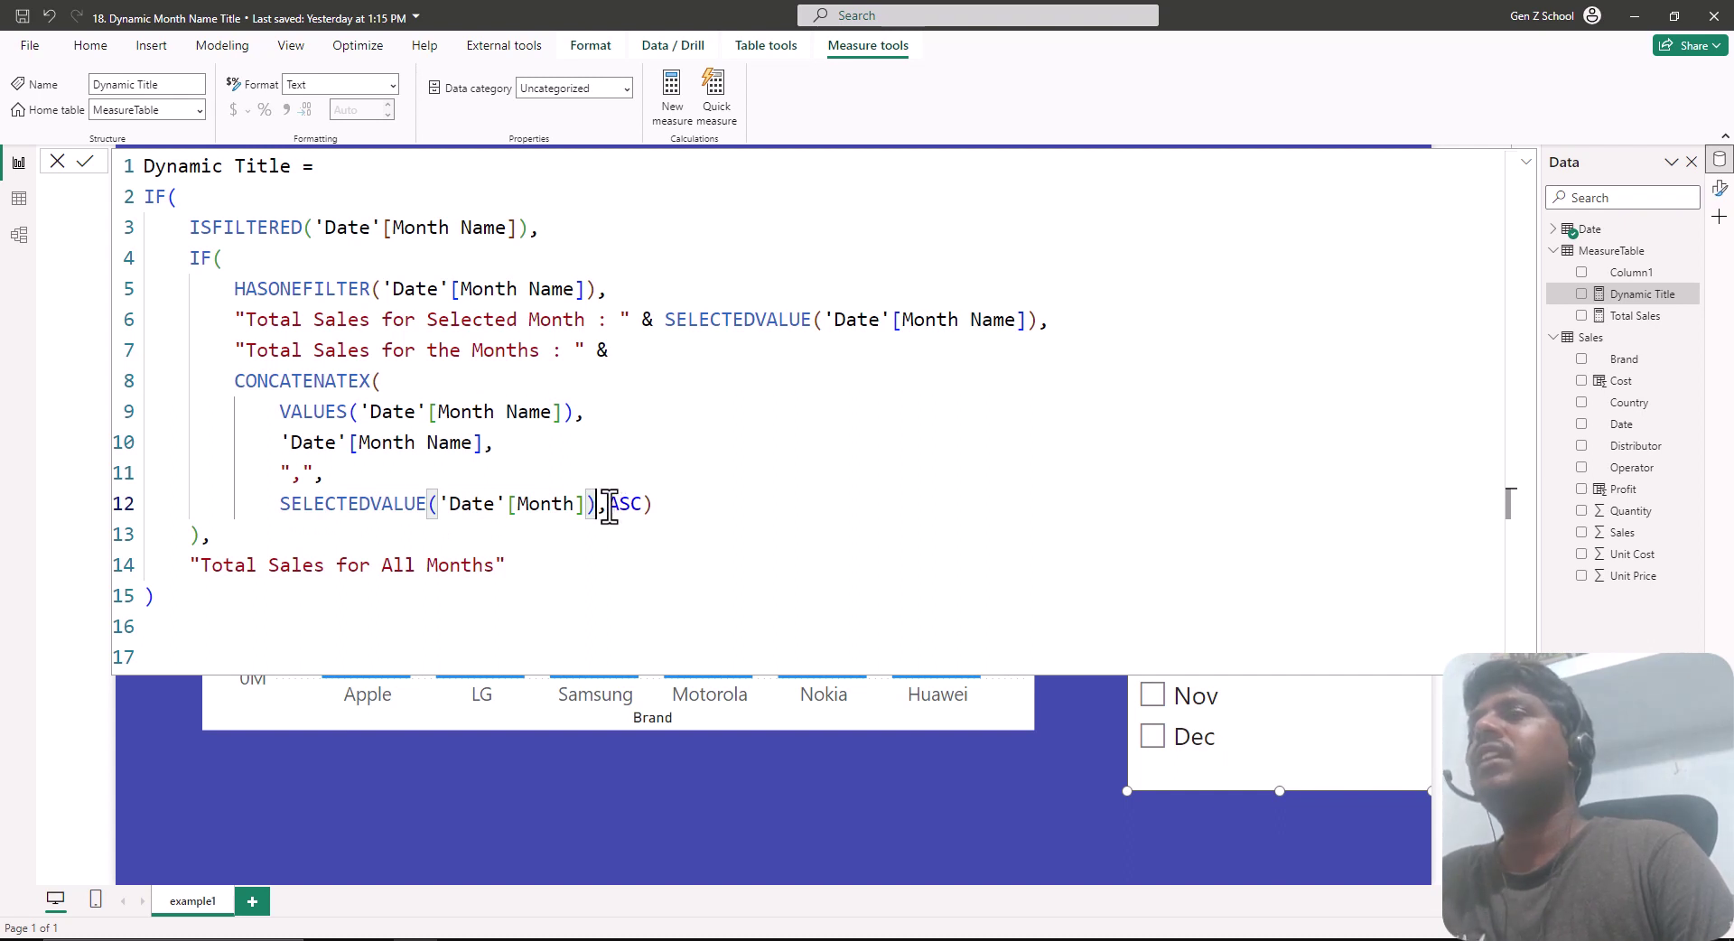
pyautogui.doubleClick(614, 506)
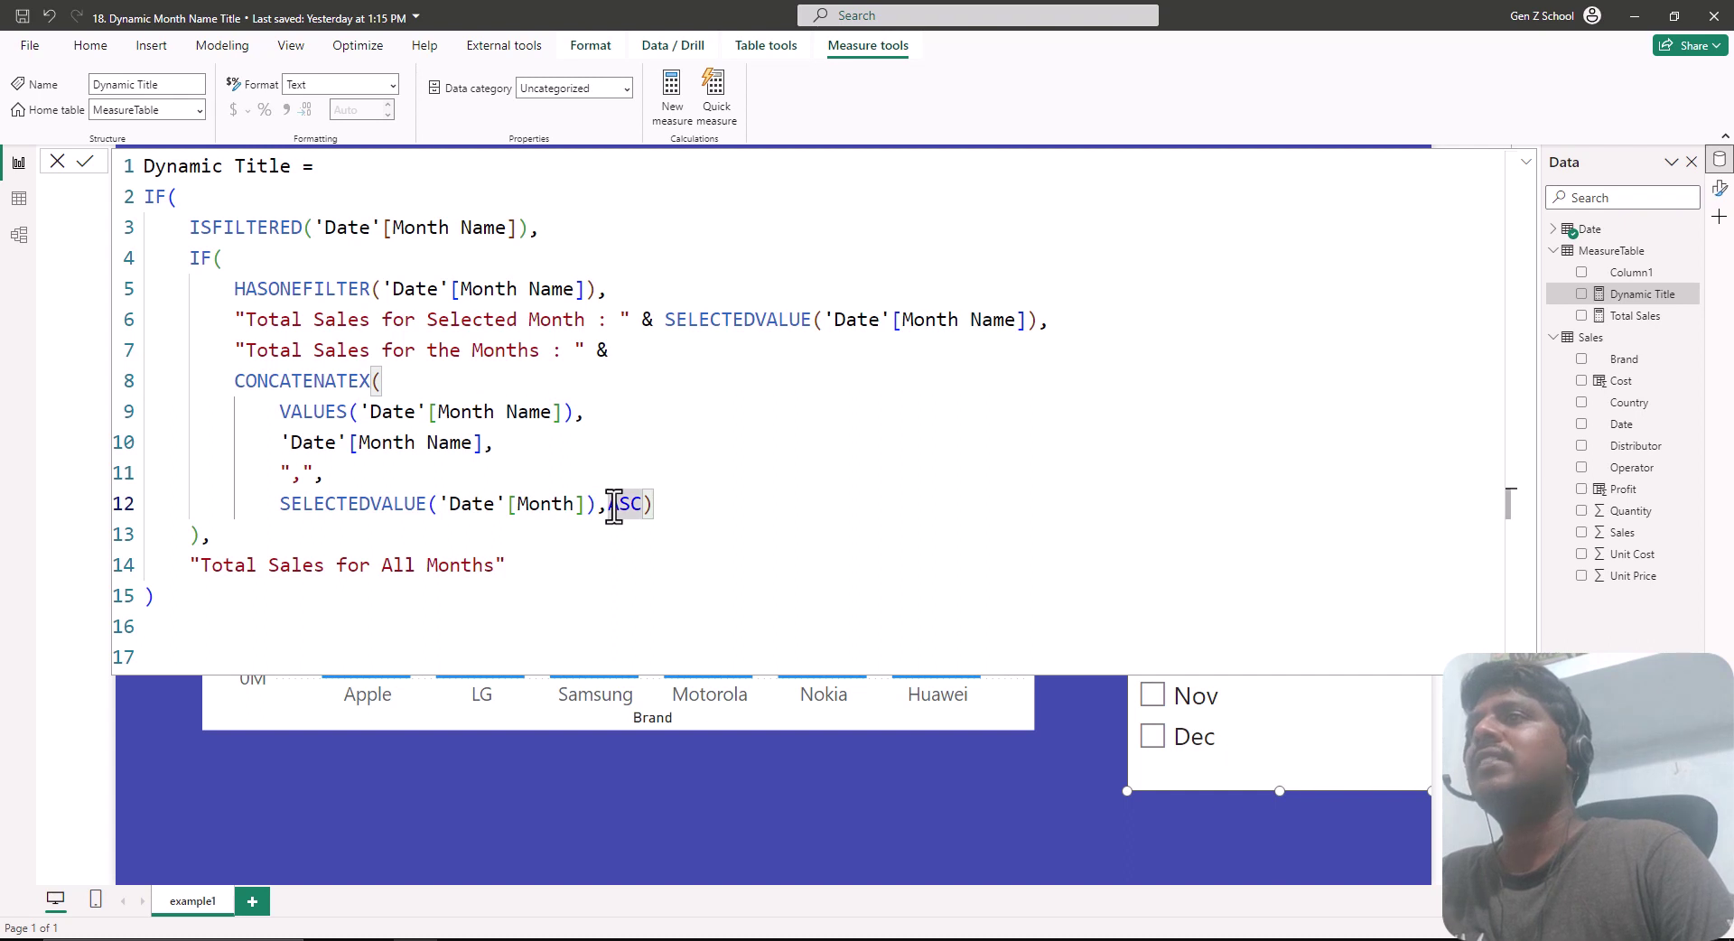
pyautogui.hotkey('shift', 'Return')
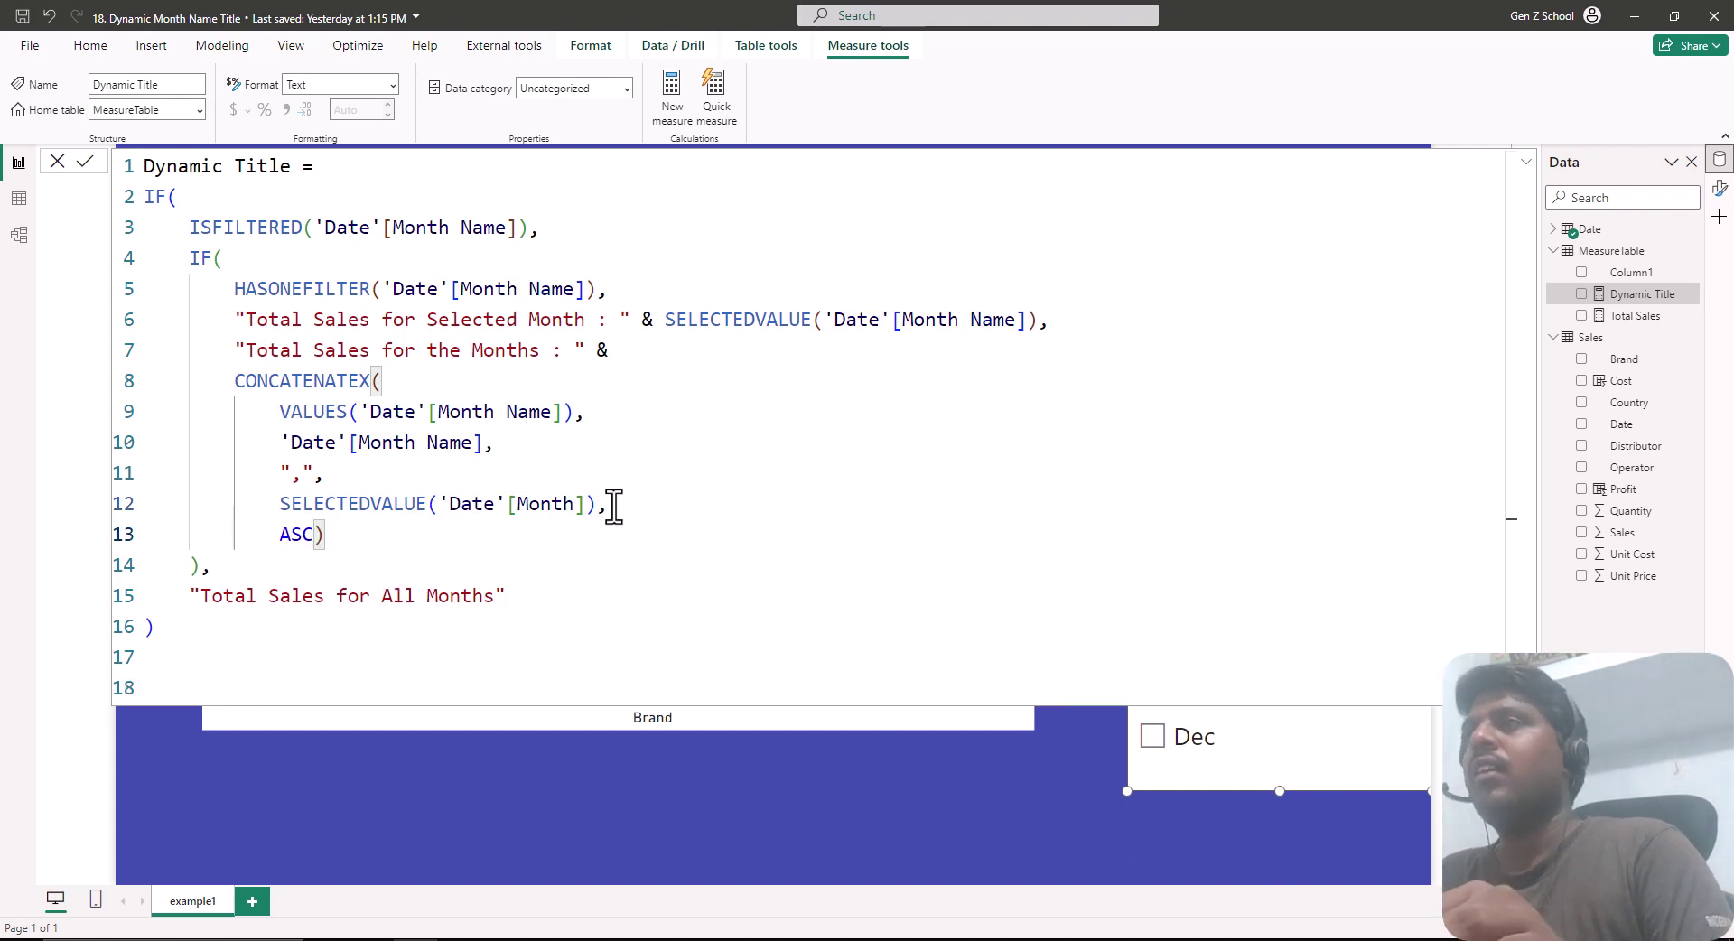
pyautogui.press('Home')
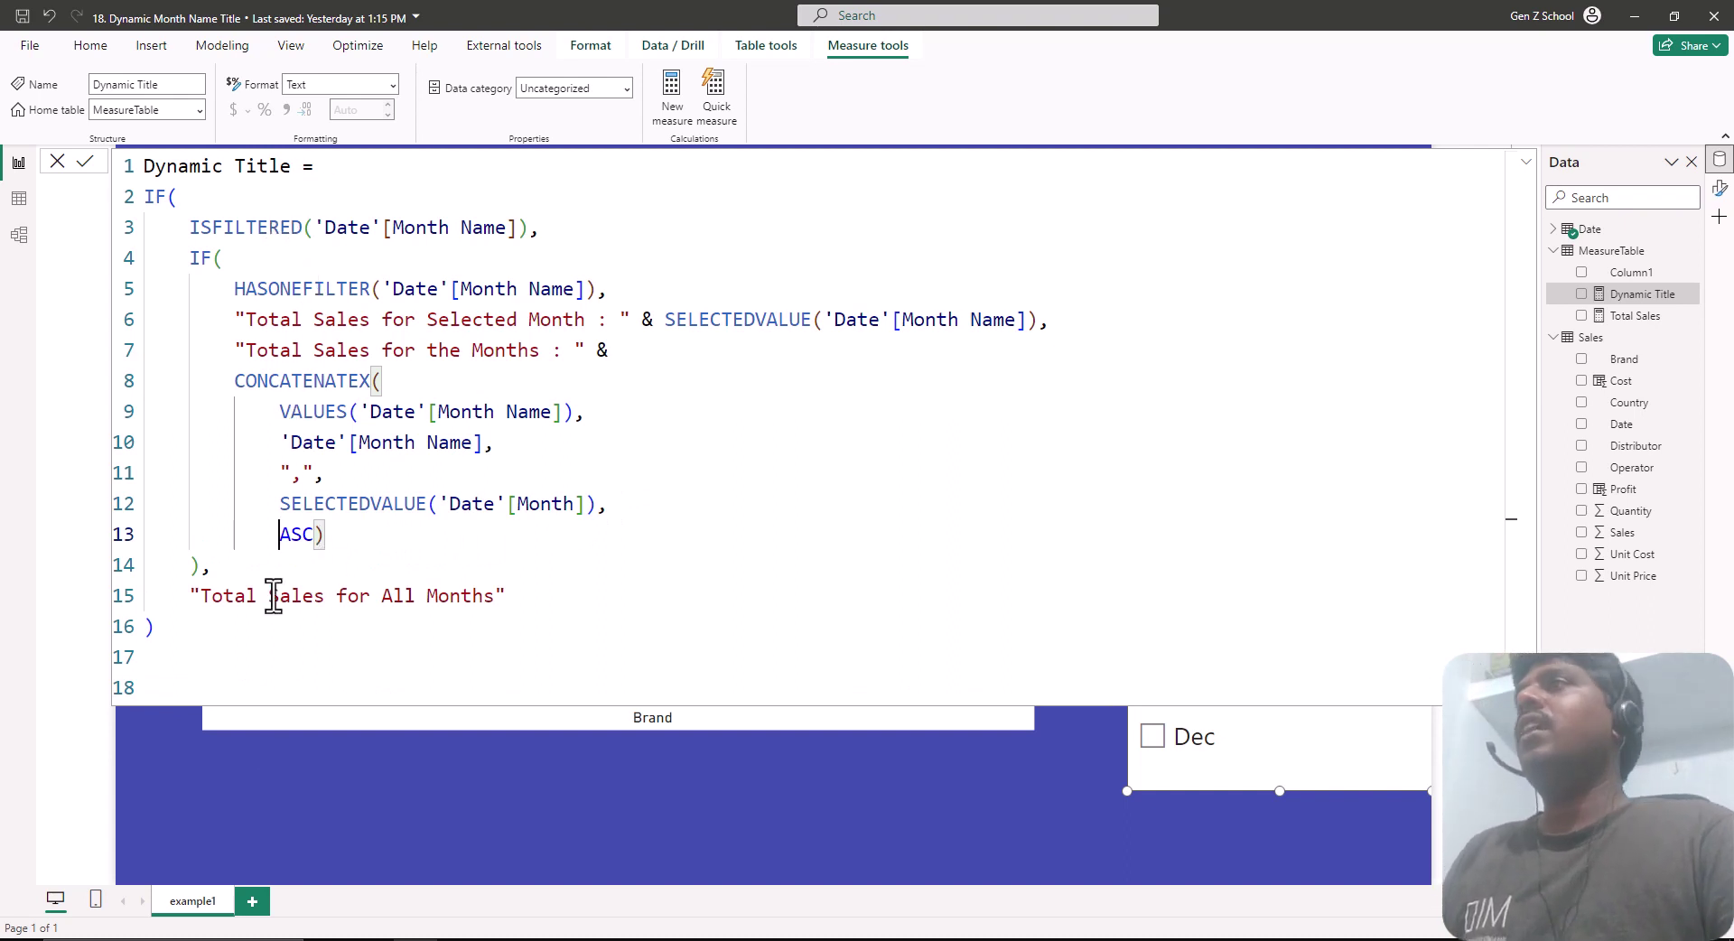
pyautogui.click(85, 162)
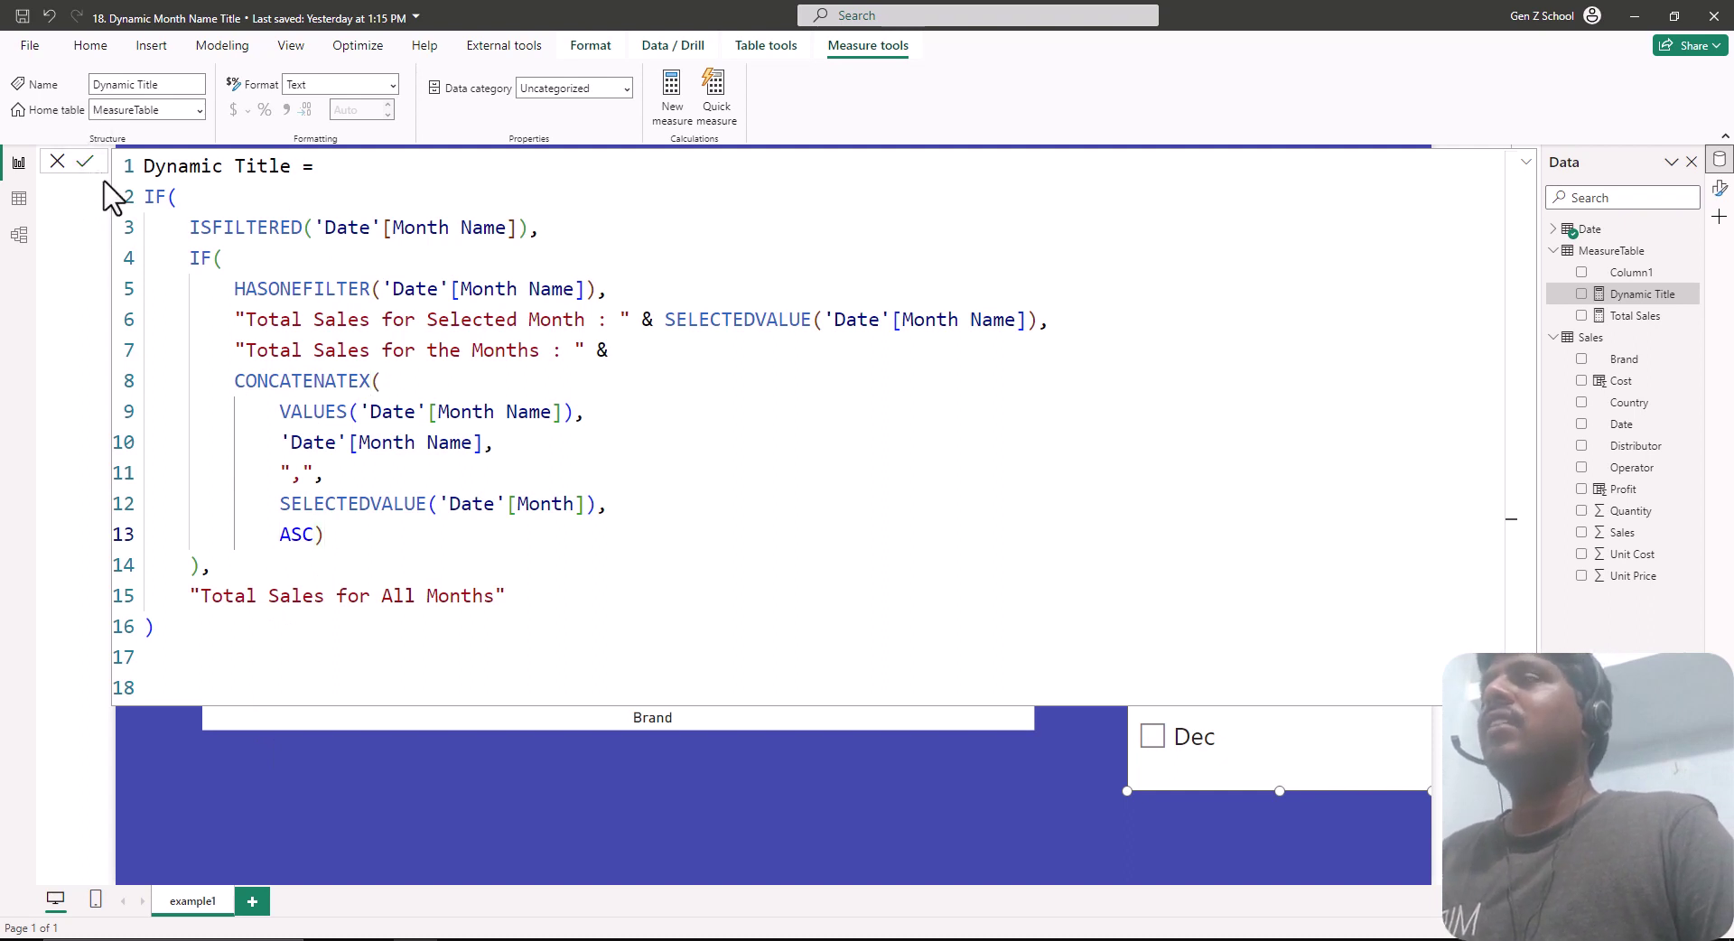